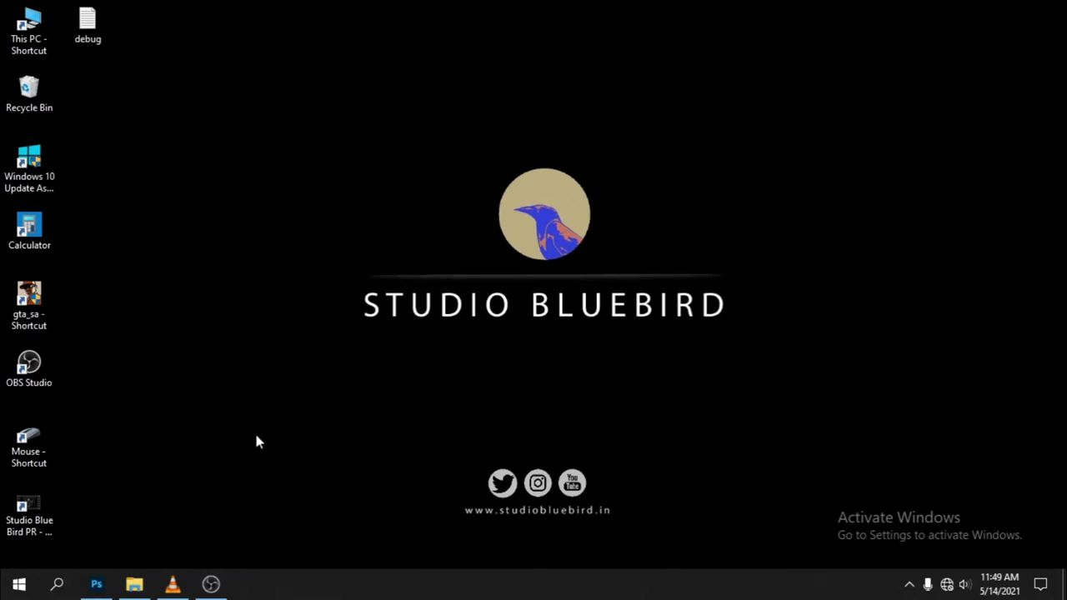
# Bring Photoshop to the front with the photo 01 (45).JPG open
pyautogui.click(97, 584)
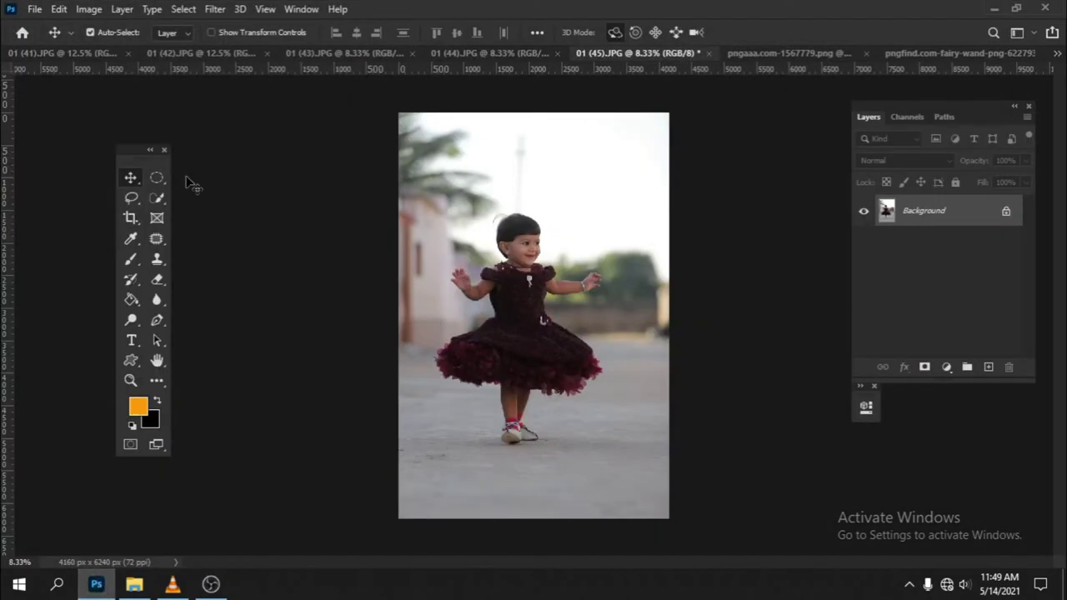
# Zoom the canvas briefly and start choosing the Camera Raw Filter from the Filter menu
pyautogui.scroll(3, 538, 292)
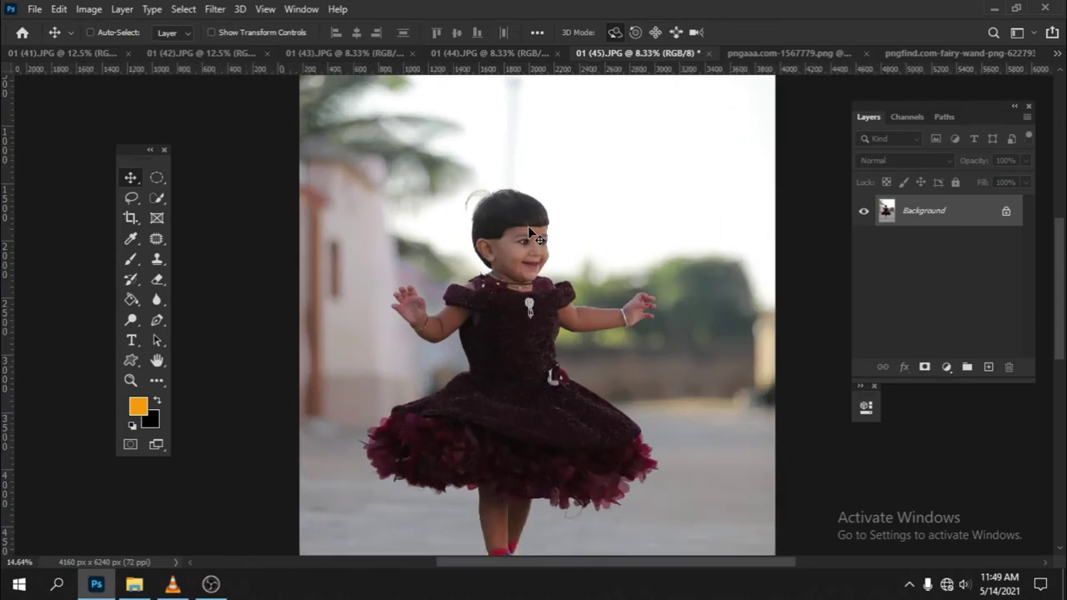
pyautogui.scroll(-2, 557, 290)
pyautogui.scroll(2, 560, 289)
pyautogui.scroll(-2, 375, 183)
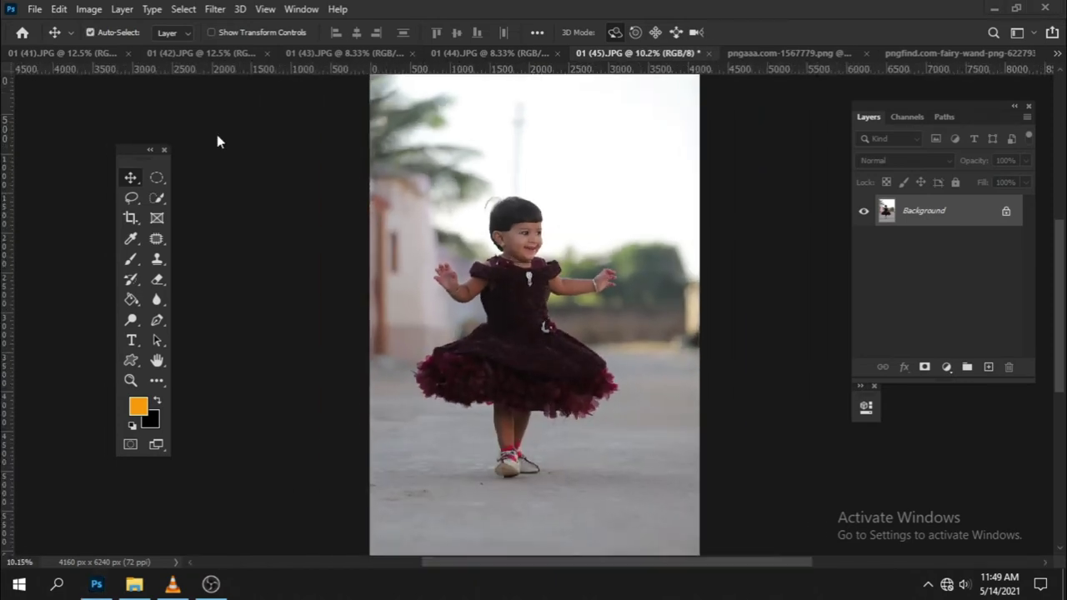
pyautogui.click(214, 9)
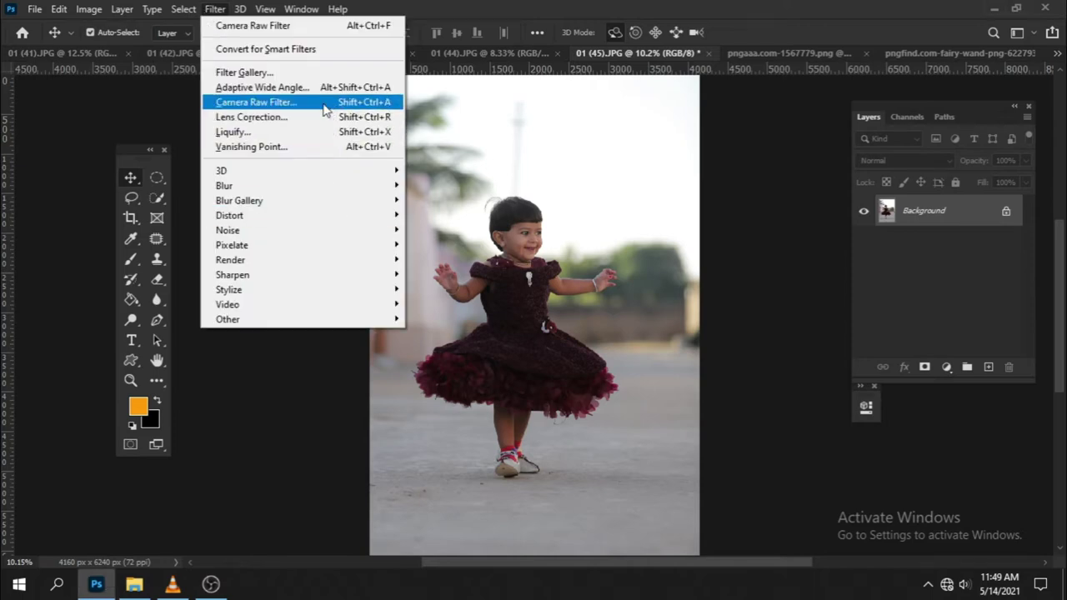
# Launch the Camera Raw Filter on the photo and zoom in on the girl's face
pyautogui.click(332, 102)
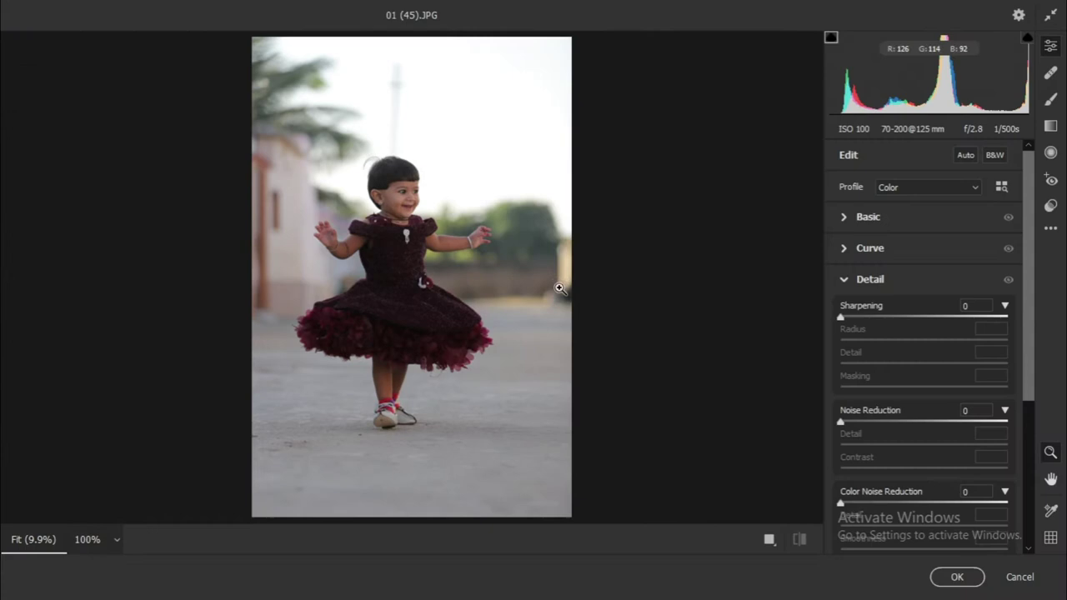
pyautogui.click(397, 205)
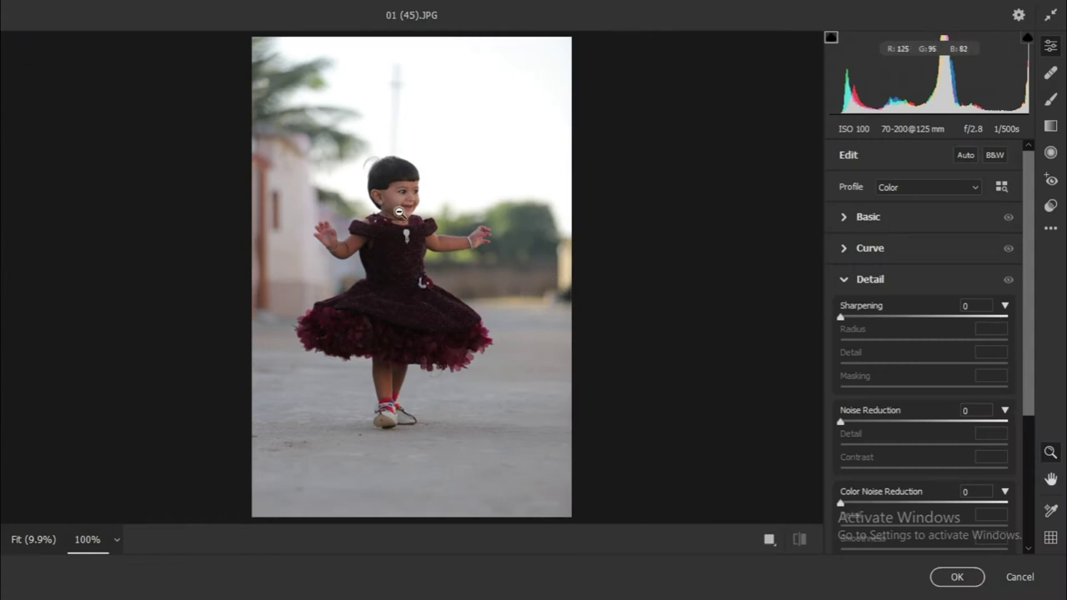
pyautogui.scroll(-1, 408, 218)
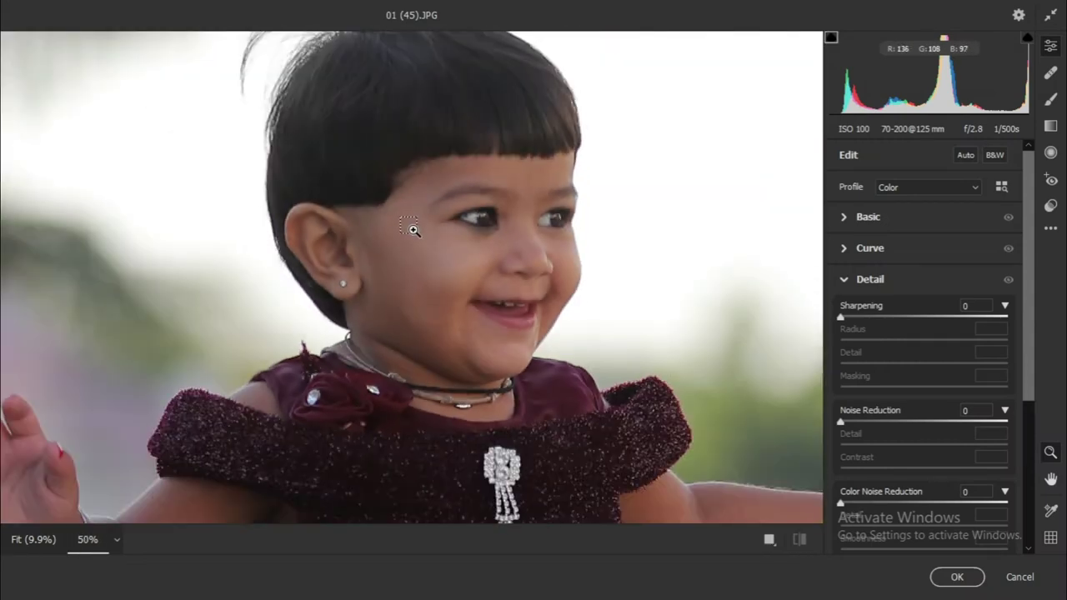
pyautogui.scroll(-1, 410, 222)
pyautogui.scroll(-1, 412, 229)
pyautogui.scroll(-1, 411, 228)
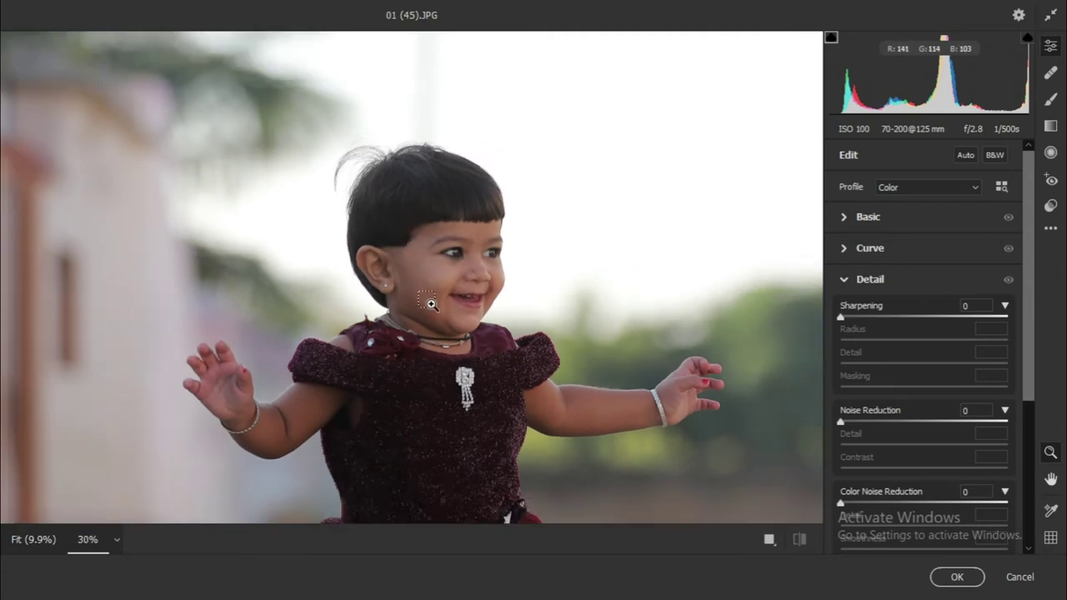
# Pan the preview across the dress and feet, then expand the Basic panel
pyautogui.moveTo(447, 350); pyautogui.dragTo(435, 255)
pyautogui.scroll(-1, 435, 254)
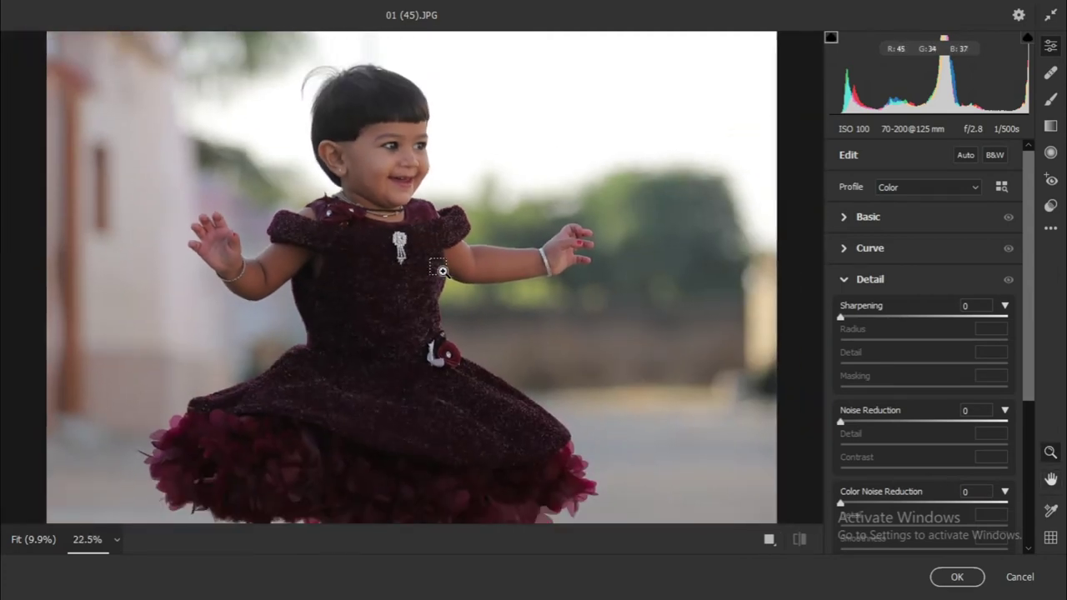
pyautogui.scroll(-1, 467, 279)
pyautogui.moveTo(518, 339)
pyautogui.mouseDown()
pyautogui.moveTo(536, 246)
pyautogui.moveTo(533, 269)
pyautogui.mouseUp()
pyautogui.scroll(-1, 536, 247)
pyautogui.press('z')
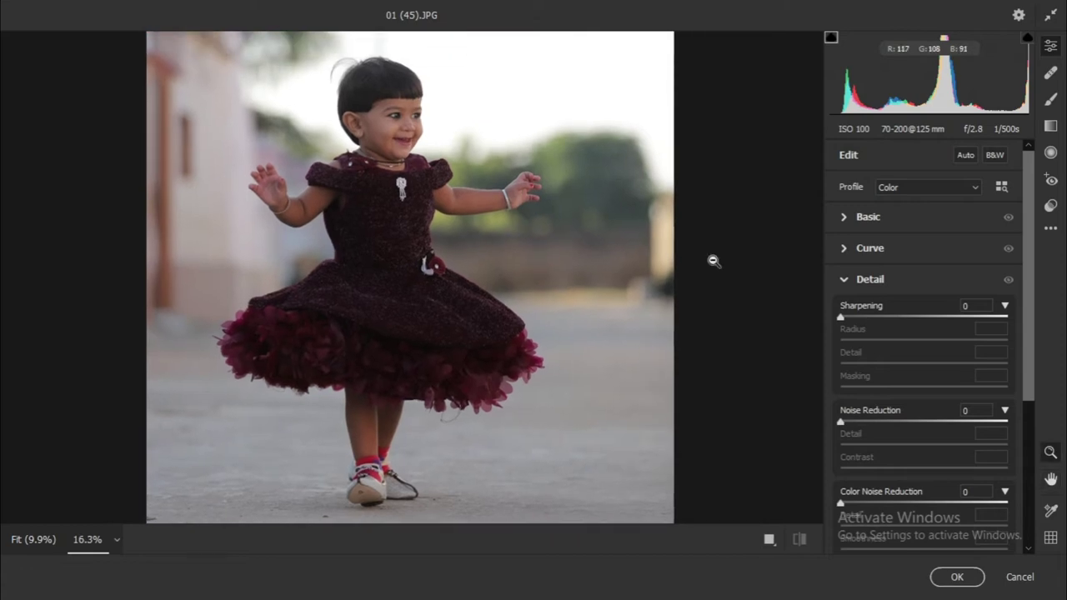
pyautogui.click(847, 218)
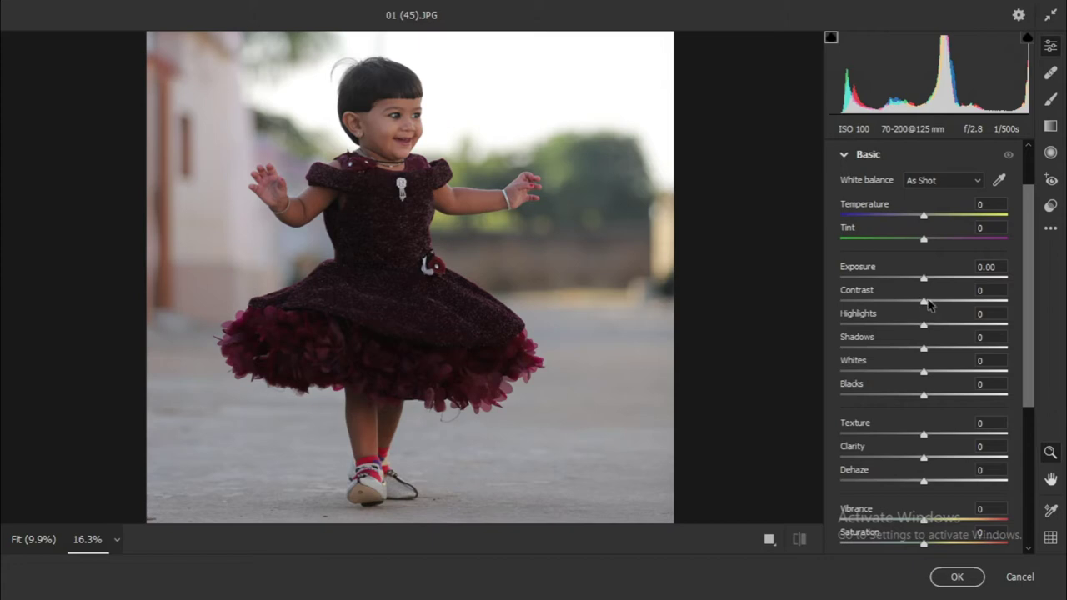
# In Basic, set Exposure +0.25, Whites +28 and Blacks +7
pyautogui.moveTo(924, 280)
pyautogui.mouseDown()
pyautogui.moveTo(901, 328)
pyautogui.moveTo(942, 347)
pyautogui.moveTo(917, 347)
pyautogui.mouseUp()
pyautogui.moveTo(923, 404)
pyautogui.mouseDown()
pyautogui.moveTo(923, 377)
pyautogui.moveTo(944, 382)
pyautogui.mouseUp()
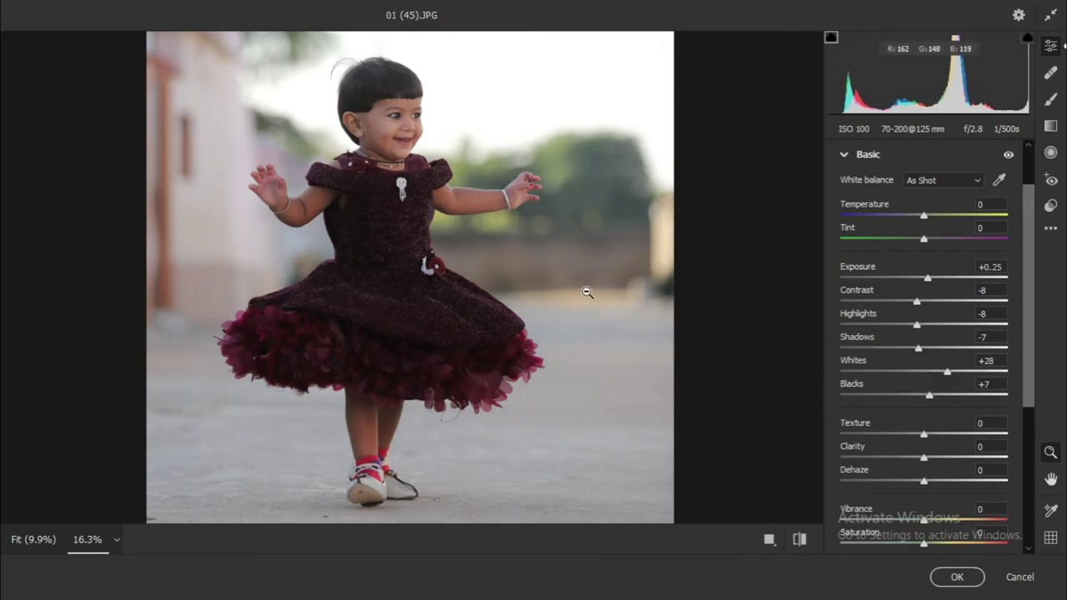
pyautogui.scroll(-1, 923, 442)
pyautogui.scroll(-2, 922, 441)
pyautogui.moveTo(923, 410)
pyautogui.mouseDown()
pyautogui.moveTo(936, 409)
pyautogui.moveTo(917, 409)
pyautogui.mouseUp()
pyautogui.scroll(-1, 848, 469)
pyautogui.scroll(-3, 846, 417)
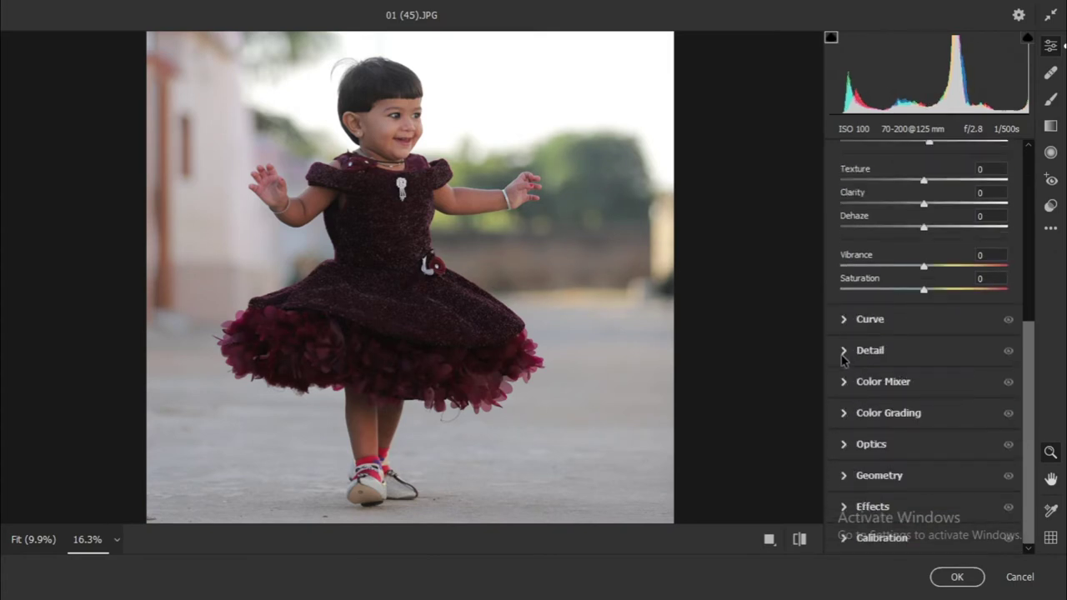
# In Detail, set Color Noise Reduction to 7 and Noise Reduction to 15
pyautogui.click(841, 353)
pyautogui.moveTo(840, 305); pyautogui.dragTo(850, 306)
pyautogui.moveTo(840, 222); pyautogui.dragTo(858, 226)
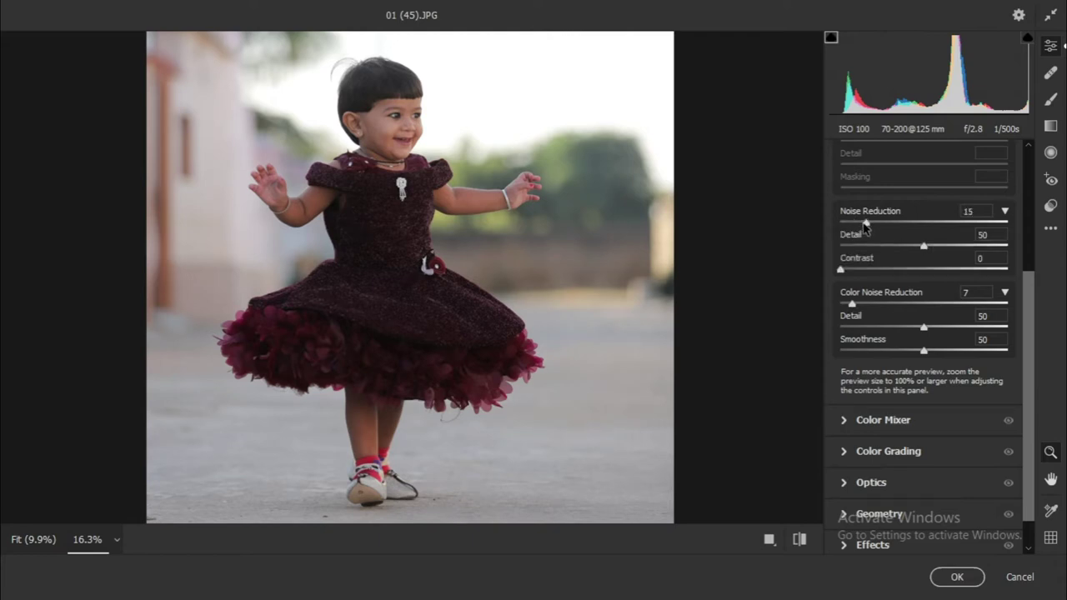
pyautogui.click(844, 420)
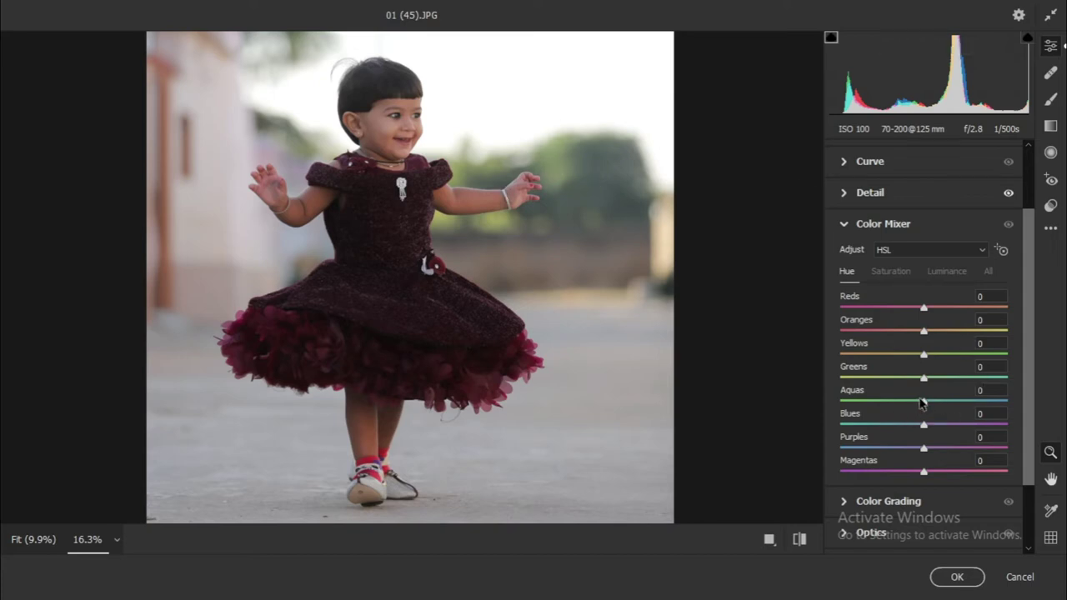
# Set Aquas hue -100, desaturate Greens, Aquas and Yellows to -100, Oranges -3, and apply
pyautogui.moveTo(923, 405); pyautogui.dragTo(817, 383)
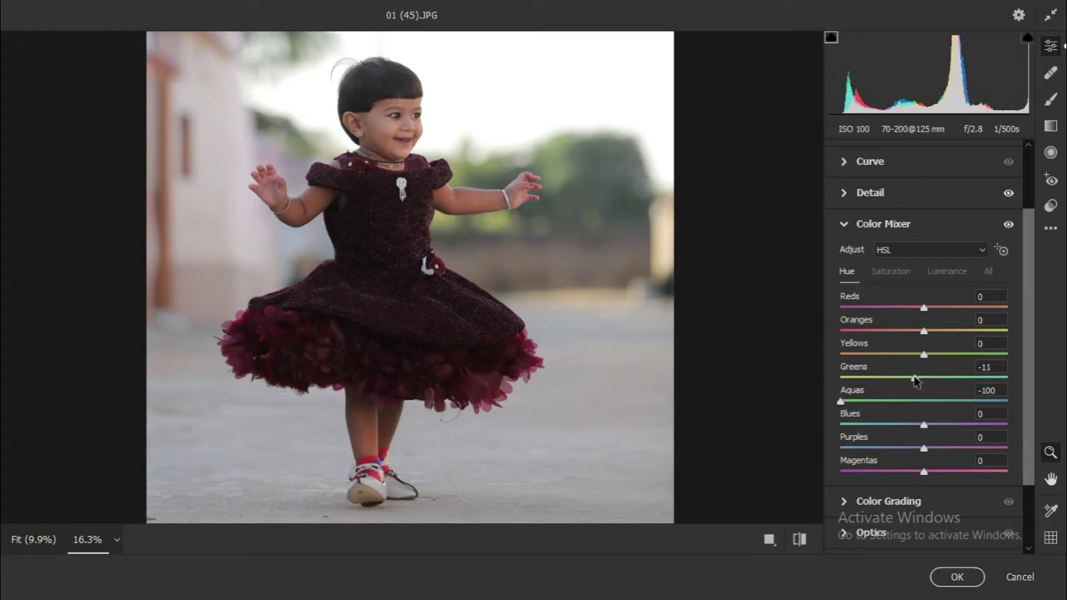
pyautogui.click(888, 273)
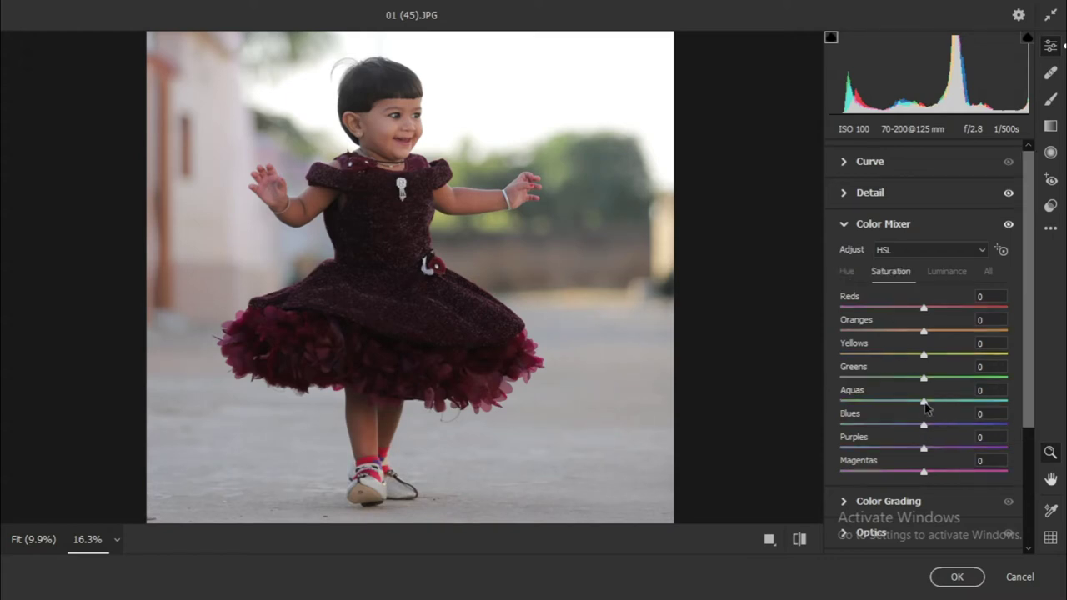
pyautogui.moveTo(925, 379); pyautogui.dragTo(829, 369)
pyautogui.moveTo(924, 402); pyautogui.dragTo(827, 394)
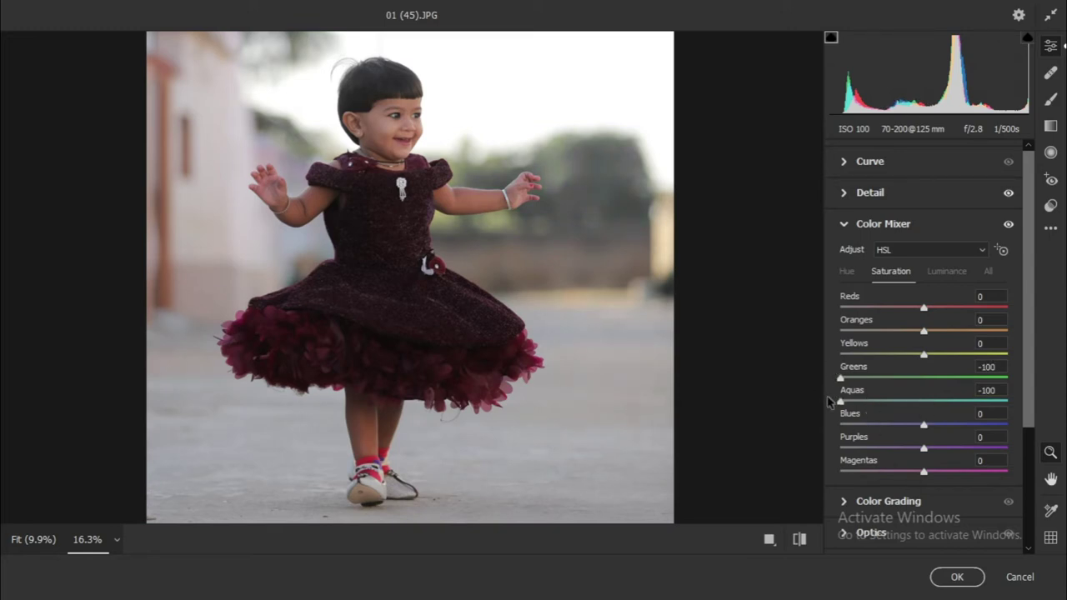
pyautogui.moveTo(923, 356); pyautogui.dragTo(833, 362)
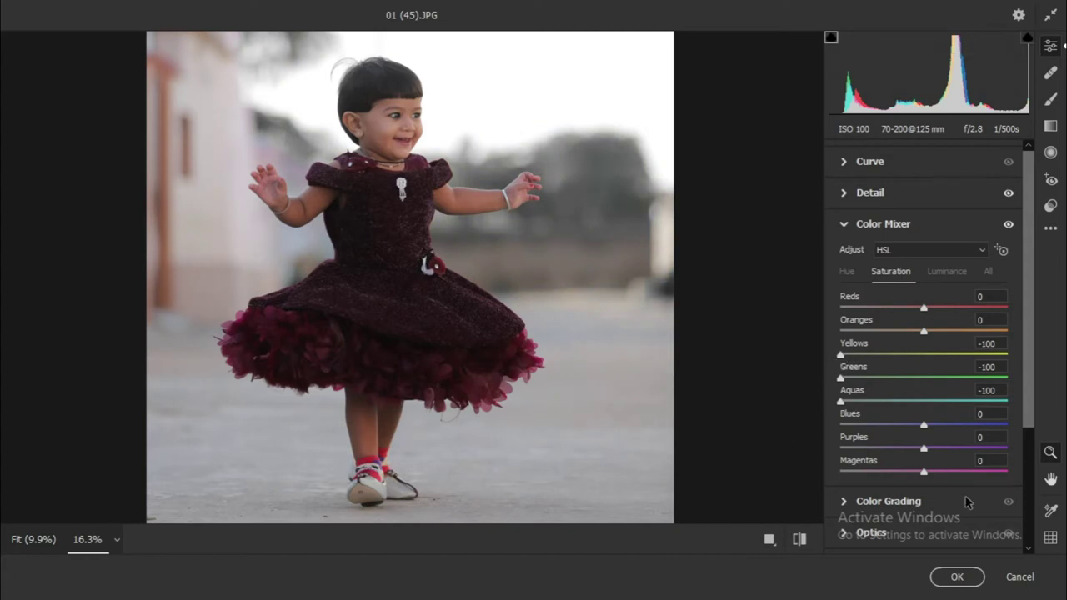
pyautogui.moveTo(924, 336); pyautogui.dragTo(911, 334)
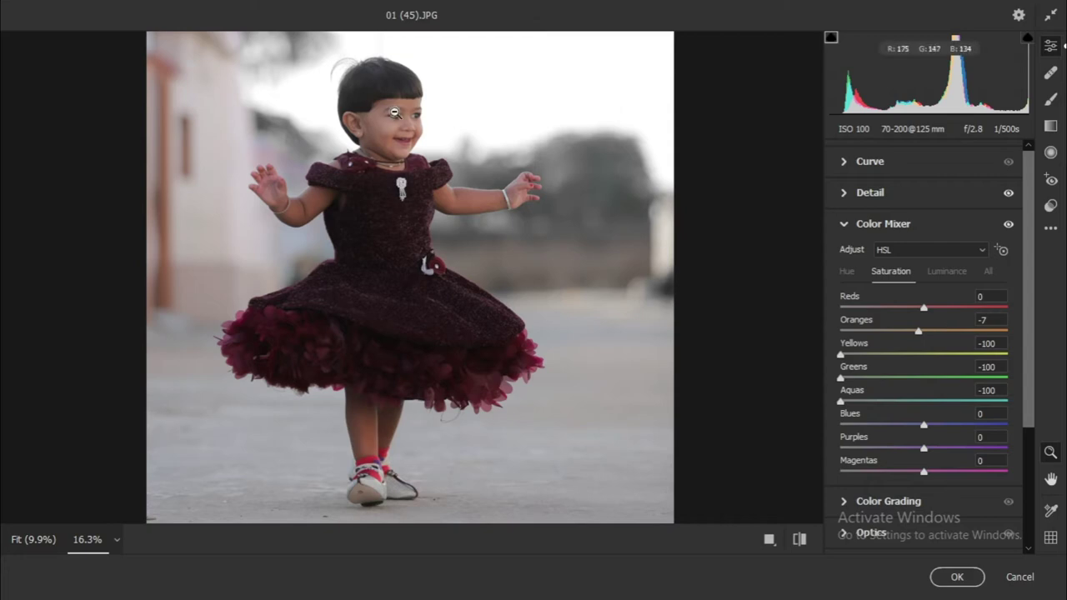
pyautogui.moveTo(911, 336)
pyautogui.mouseDown()
pyautogui.moveTo(875, 334)
pyautogui.moveTo(927, 333)
pyautogui.moveTo(916, 332)
pyautogui.mouseUp()
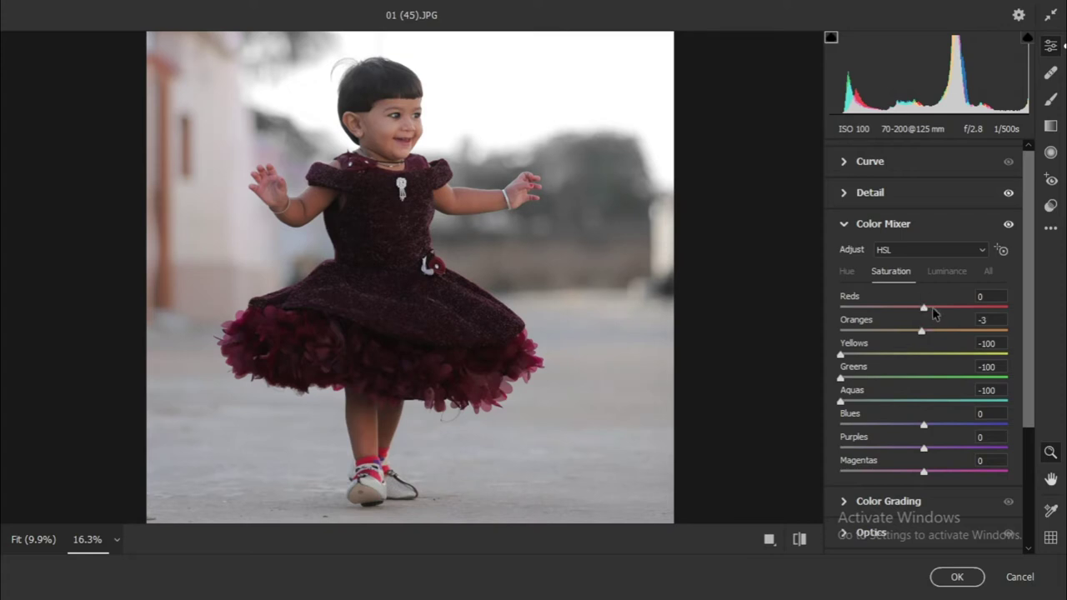
pyautogui.scroll(-2, 894, 409)
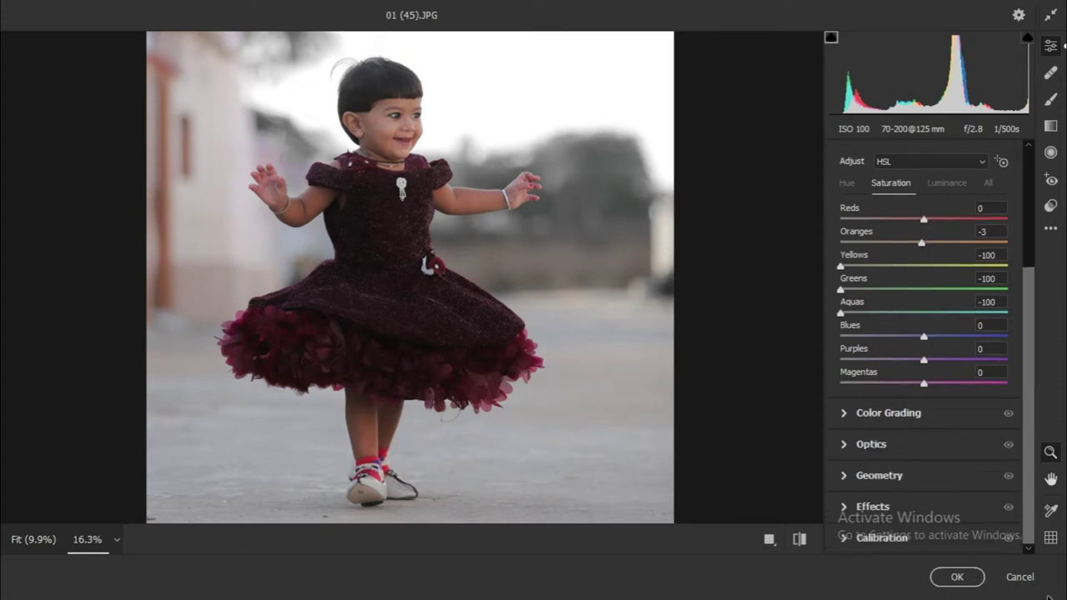
pyautogui.click(957, 577)
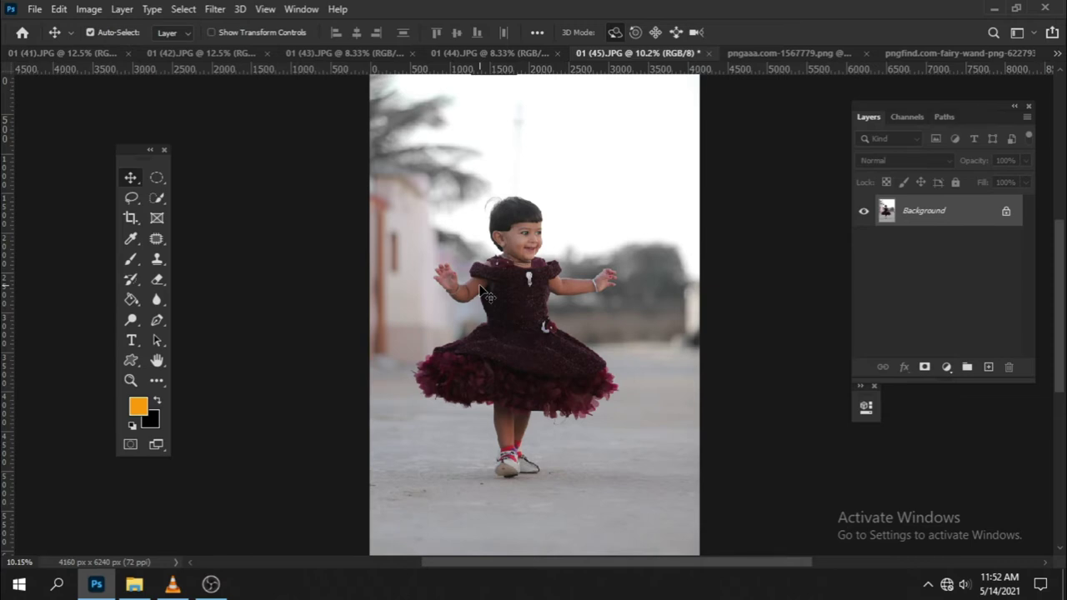
# Duplicate the Background layer as Background copy and hide the original Background layer
pyautogui.scroll(2, 480, 287)
pyautogui.scroll(2, 550, 238)
pyautogui.scroll(2, 488, 243)
pyautogui.scroll(2, 488, 243)
pyautogui.scroll(-2, 502, 236)
pyautogui.scroll(-2, 503, 236)
pyautogui.scroll(-2, 503, 236)
pyautogui.scroll(-1, 502, 236)
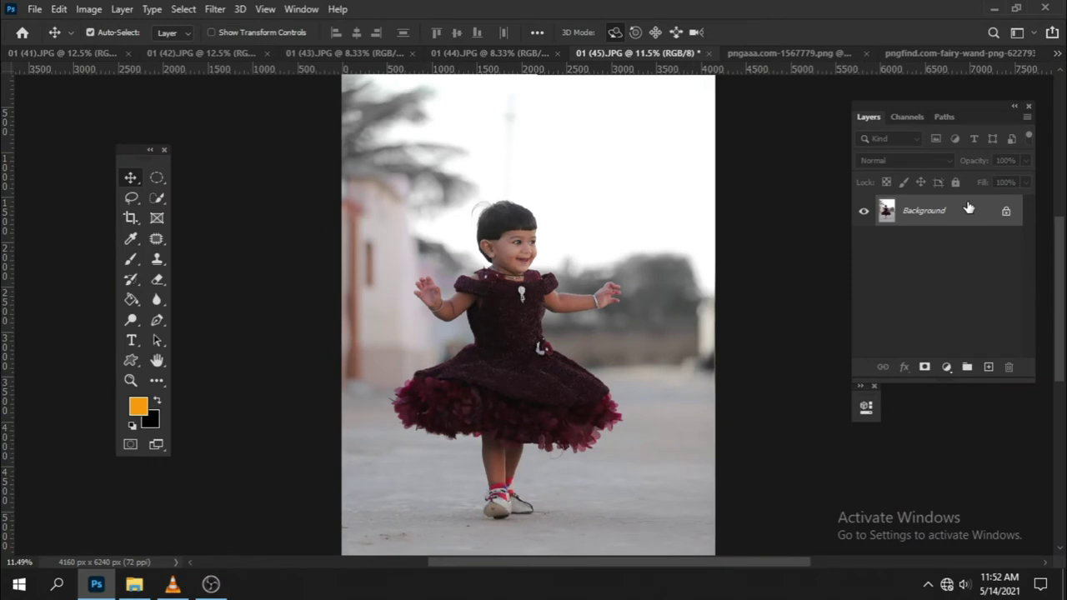
pyautogui.rightClick(921, 224)
pyautogui.click(927, 247)
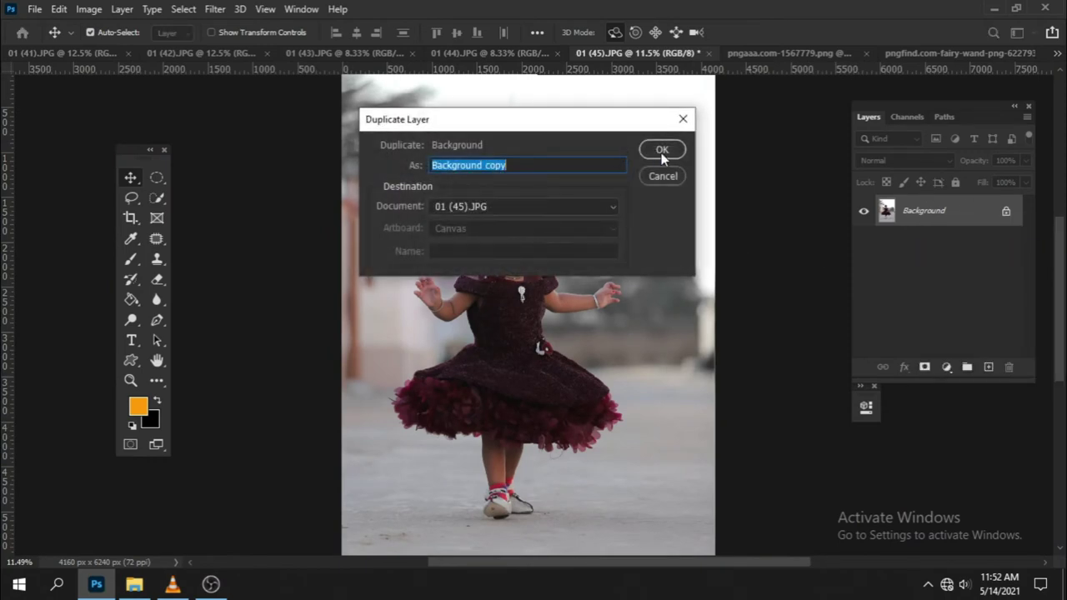
pyautogui.click(660, 150)
pyautogui.click(863, 245)
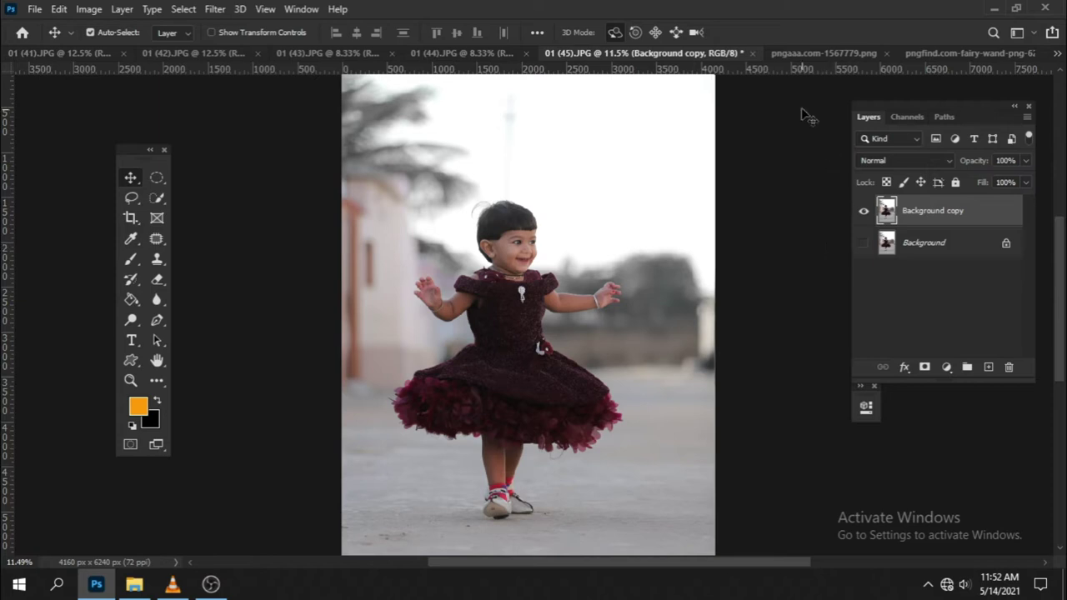
# Add a Selective Color layer with Yellows set to Yellow -20 and Black -84
pyautogui.moveTo(917, 203); pyautogui.dragTo(1008, 381)
pyautogui.click(948, 370)
pyautogui.click(958, 363)
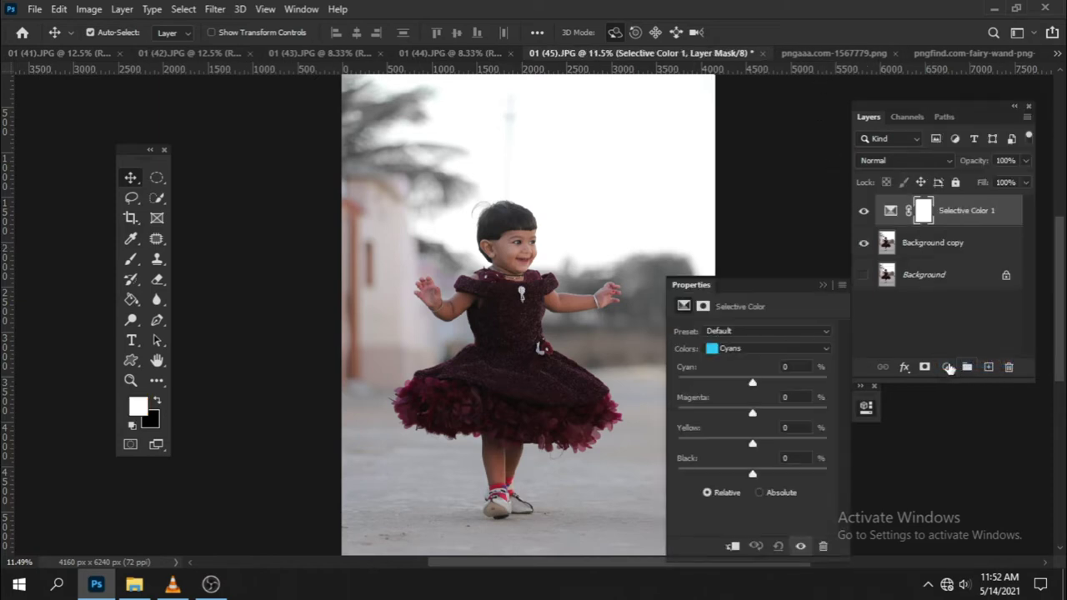
pyautogui.click(769, 350)
pyautogui.click(762, 375)
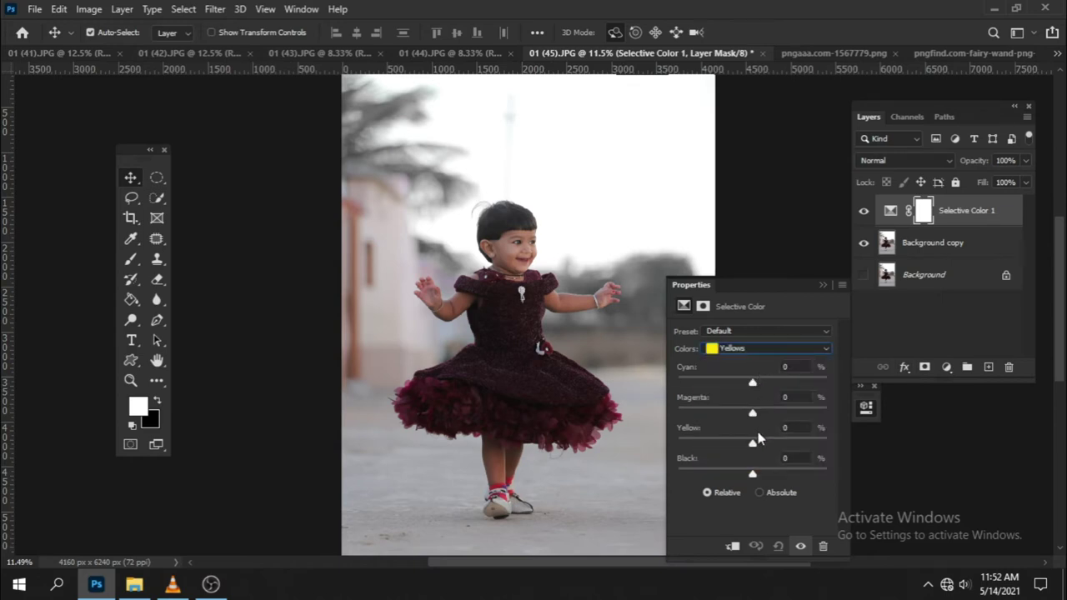
pyautogui.moveTo(752, 448); pyautogui.dragTo(744, 447)
pyautogui.moveTo(753, 477); pyautogui.dragTo(690, 482)
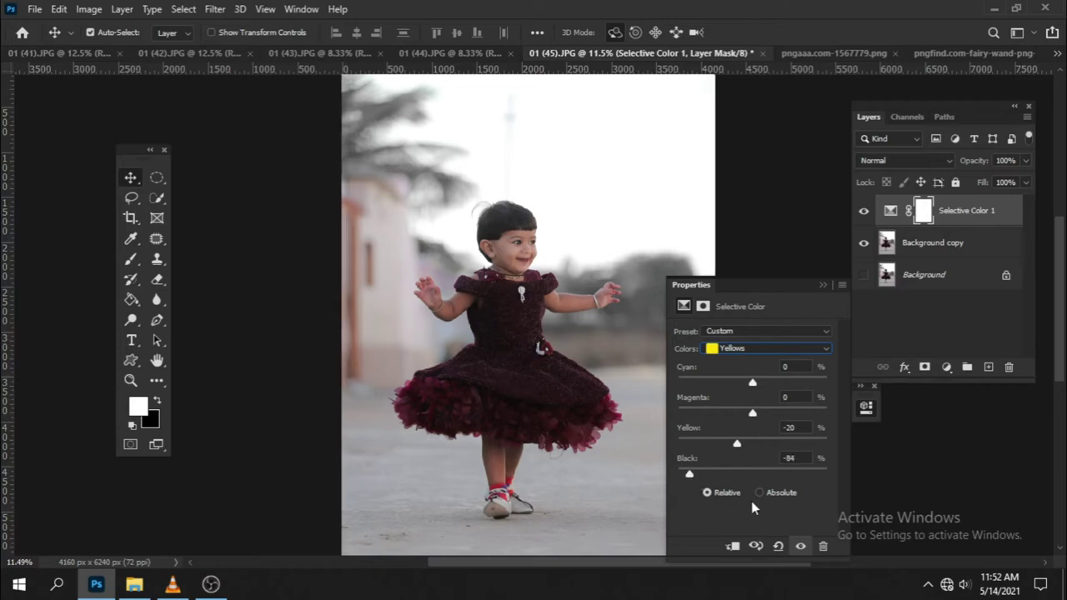
pyautogui.click(821, 285)
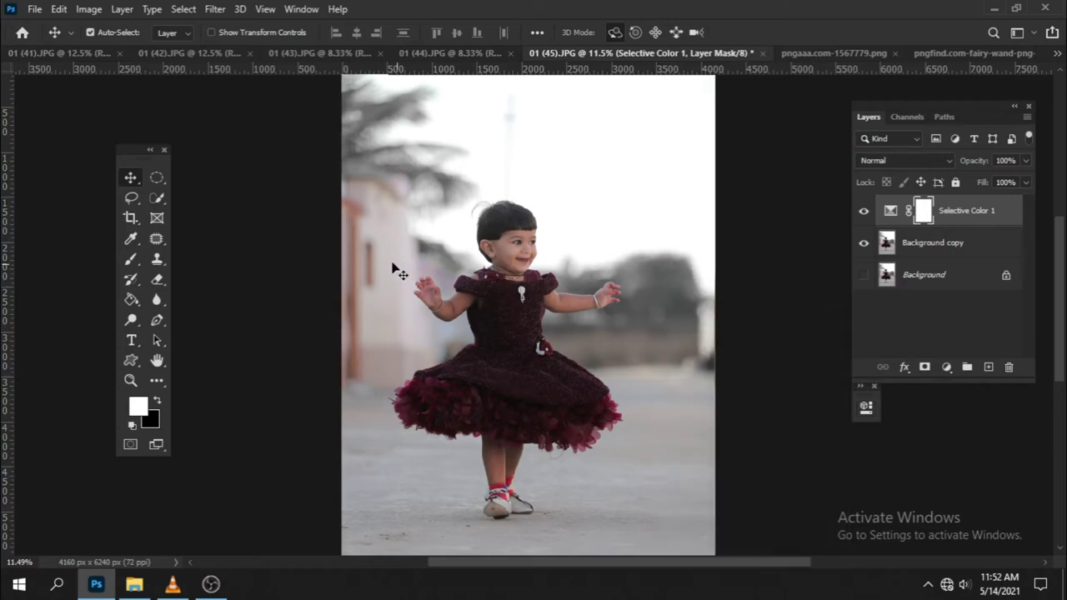
# Enlarge the Eraser brush and invert the Selective Color 1 mask to solid black
pyautogui.click(156, 281)
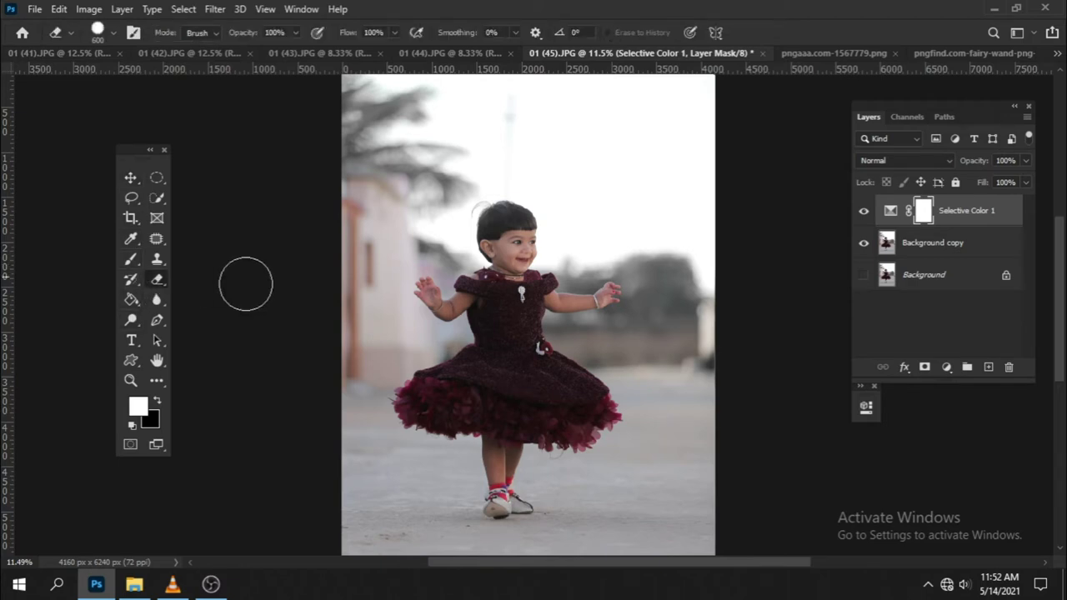
pyautogui.scroll(-1, 457, 200)
pyautogui.scroll(-4, 457, 200)
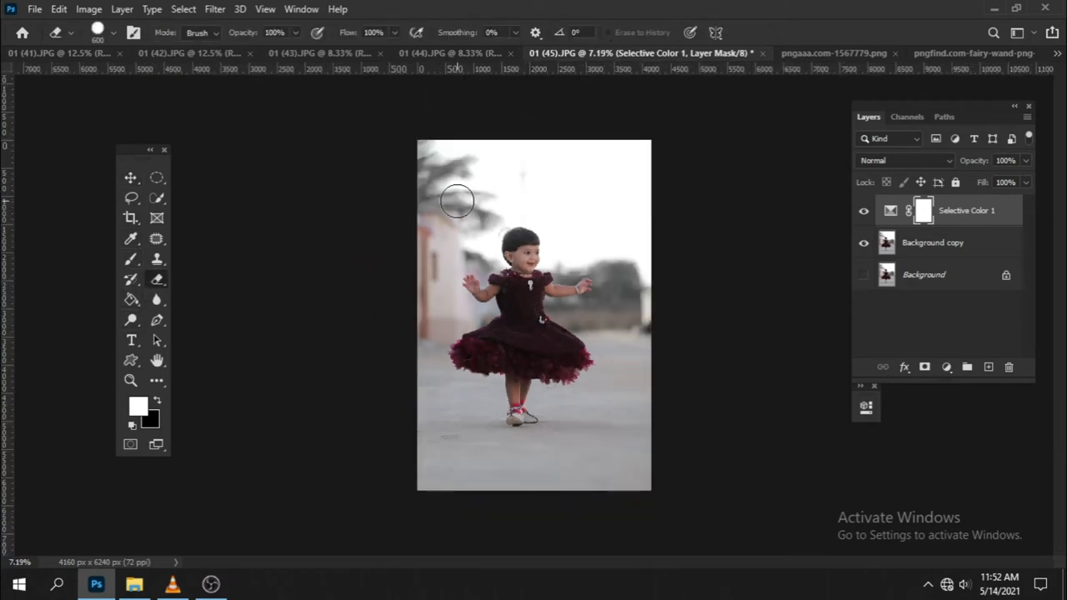
pyautogui.scroll(-1, 459, 200)
pyautogui.press(']')
pyautogui.press(']')
pyautogui.press(']')
pyautogui.hotkey('ctrl', 'i')
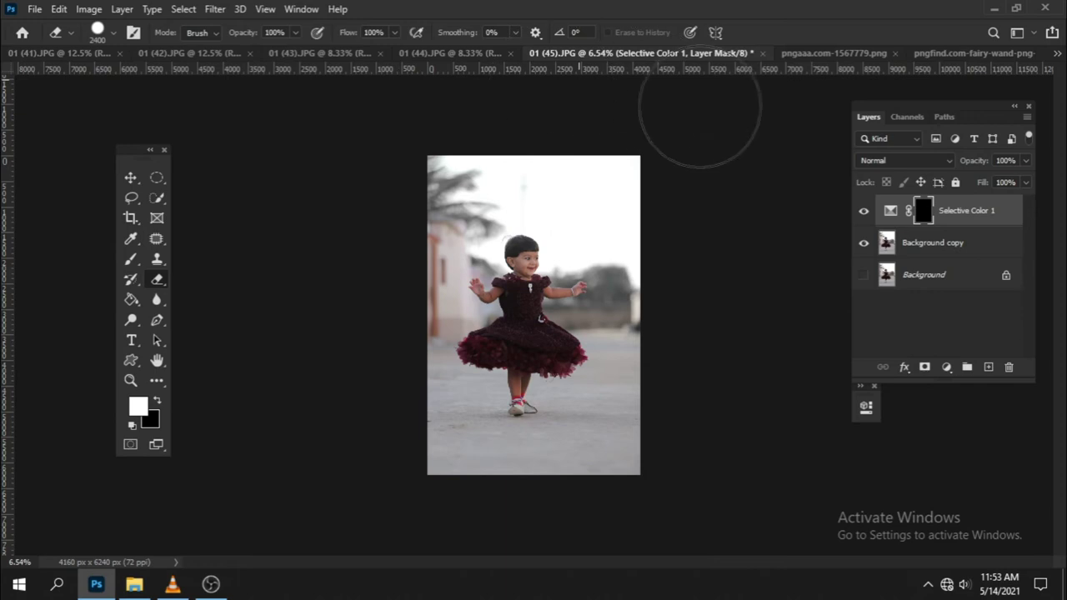
pyautogui.scroll(3, 547, 262)
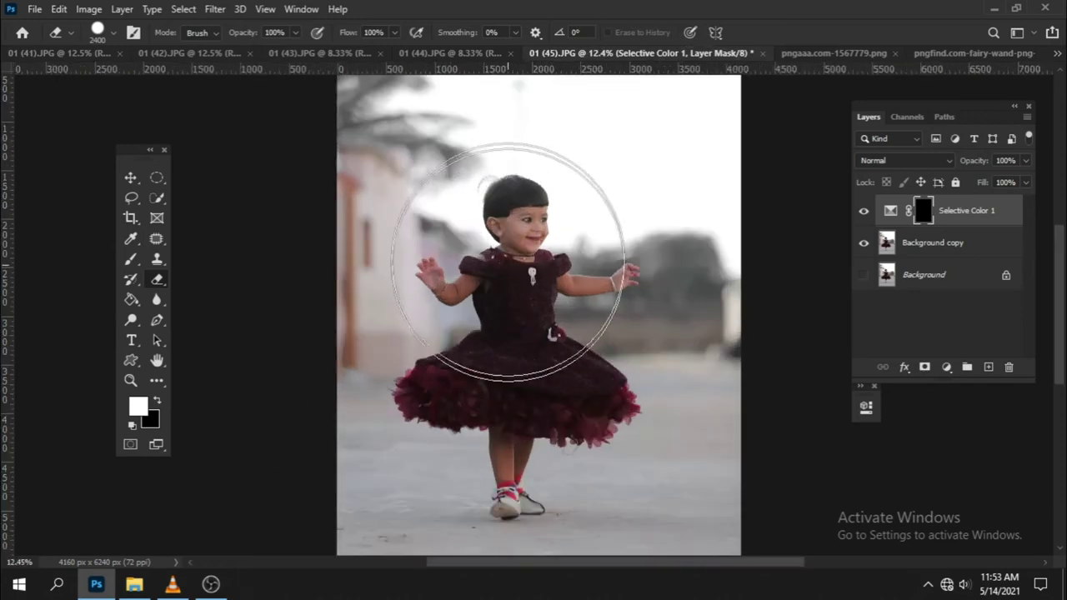
pyautogui.scroll(3, 583, 286)
pyautogui.scroll(2, 572, 286)
pyautogui.scroll(3, 585, 273)
pyautogui.press('[')
pyautogui.press('[')
pyautogui.press('[')
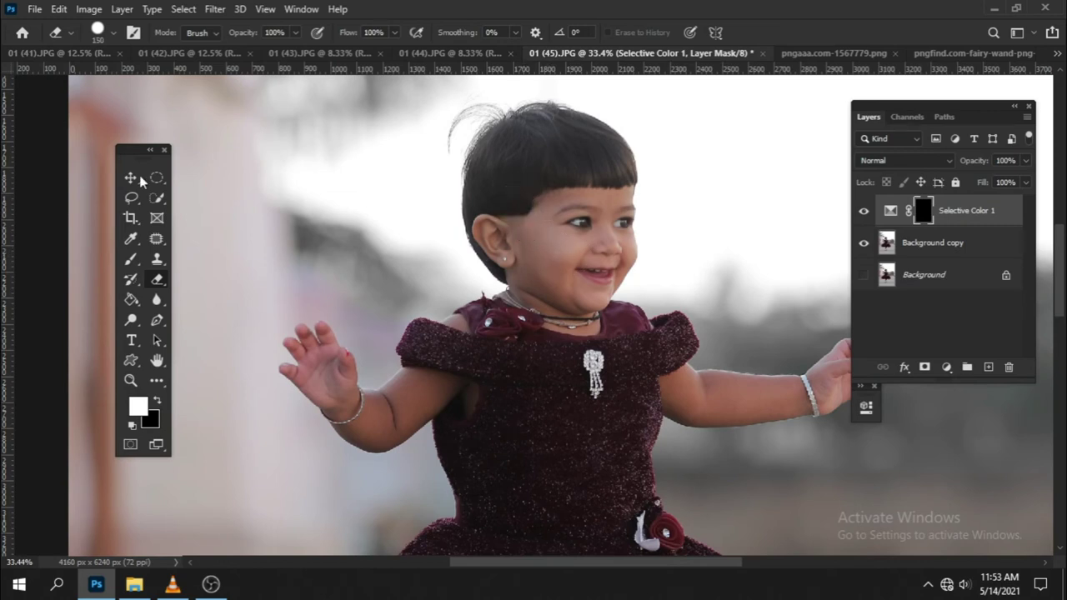
# Paint white on the mask with a 30% flow brush over the face, neck, arms and legs
pyautogui.click(130, 259)
pyautogui.scroll(2, 537, 250)
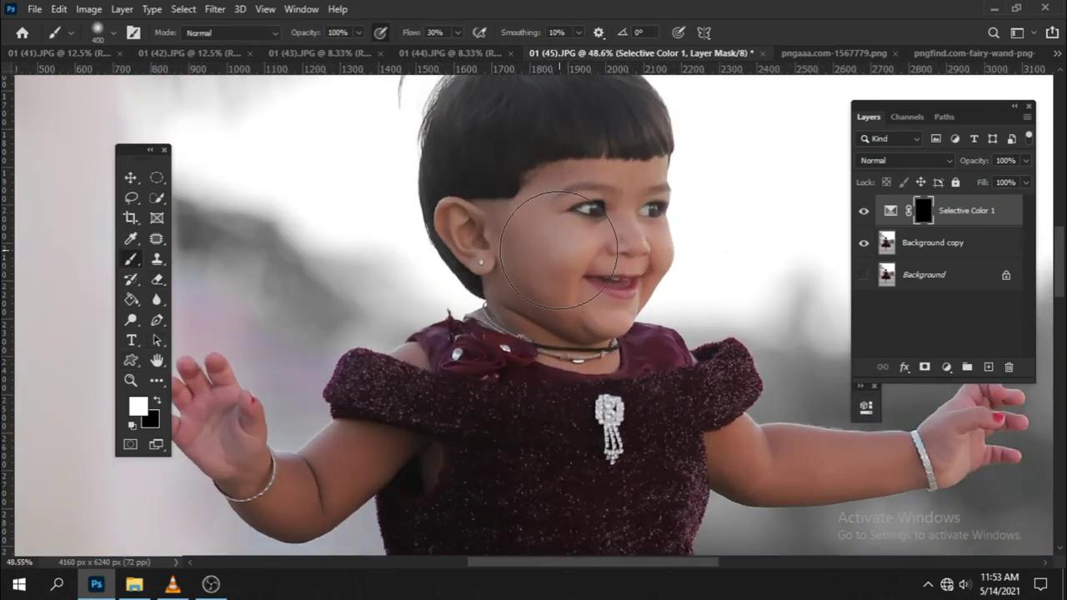
pyautogui.press('[')
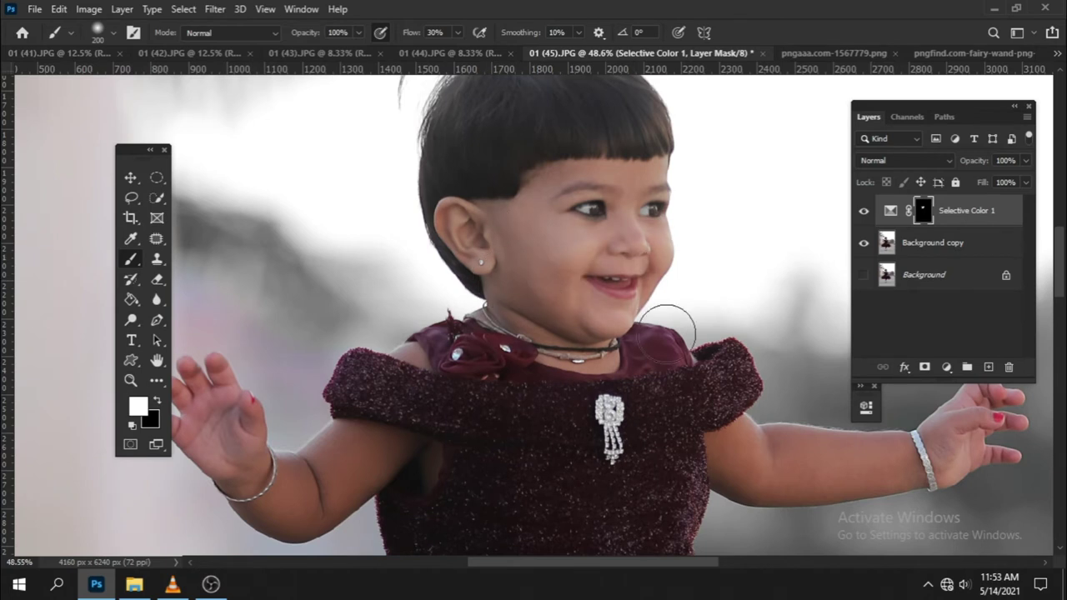
pyautogui.moveTo(666, 309); pyautogui.dragTo(447, 285)
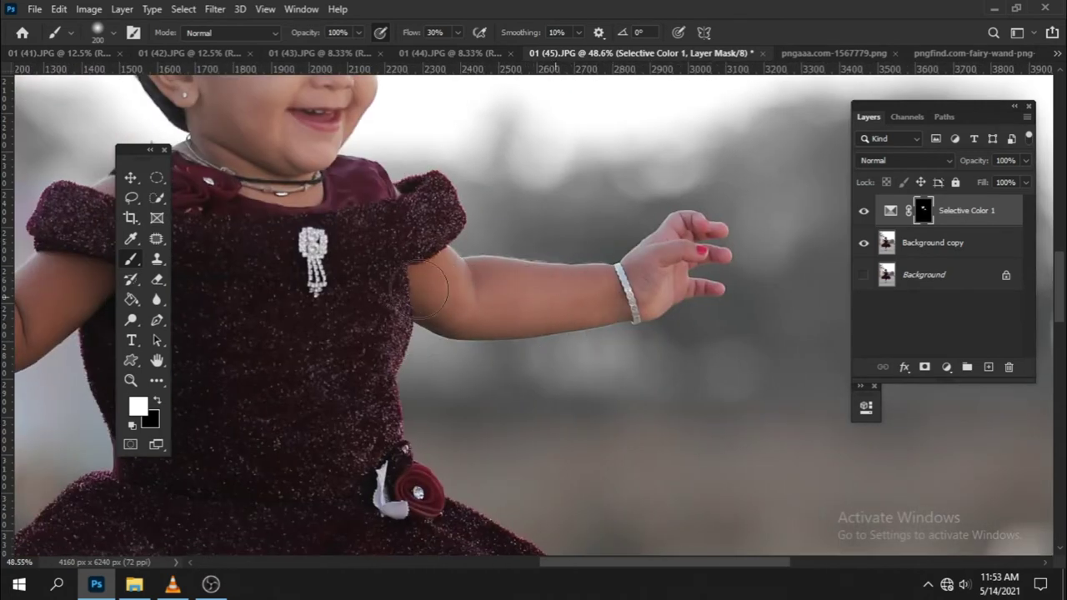
pyautogui.hscroll(-6, 433, 284)
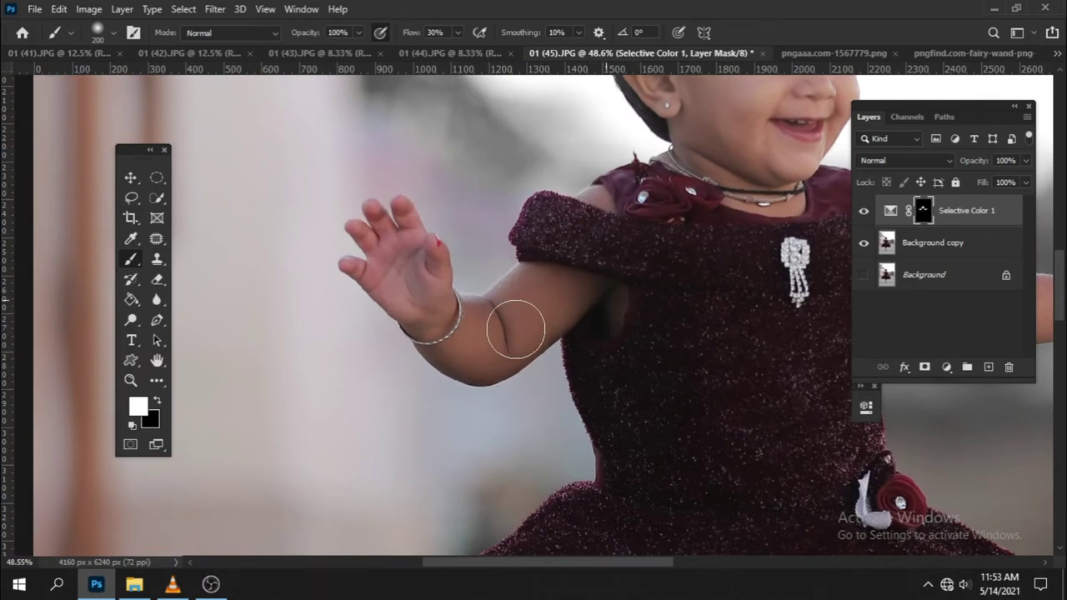
pyautogui.scroll(-5, 619, 424)
pyautogui.moveTo(619, 424); pyautogui.dragTo(642, 255)
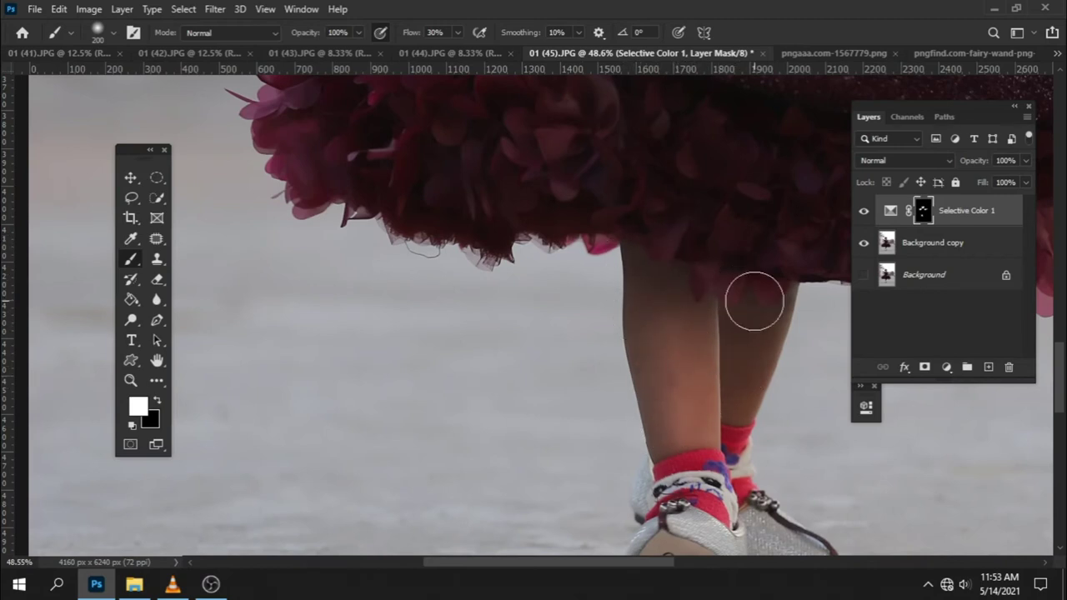
pyautogui.scroll(-5, 650, 302)
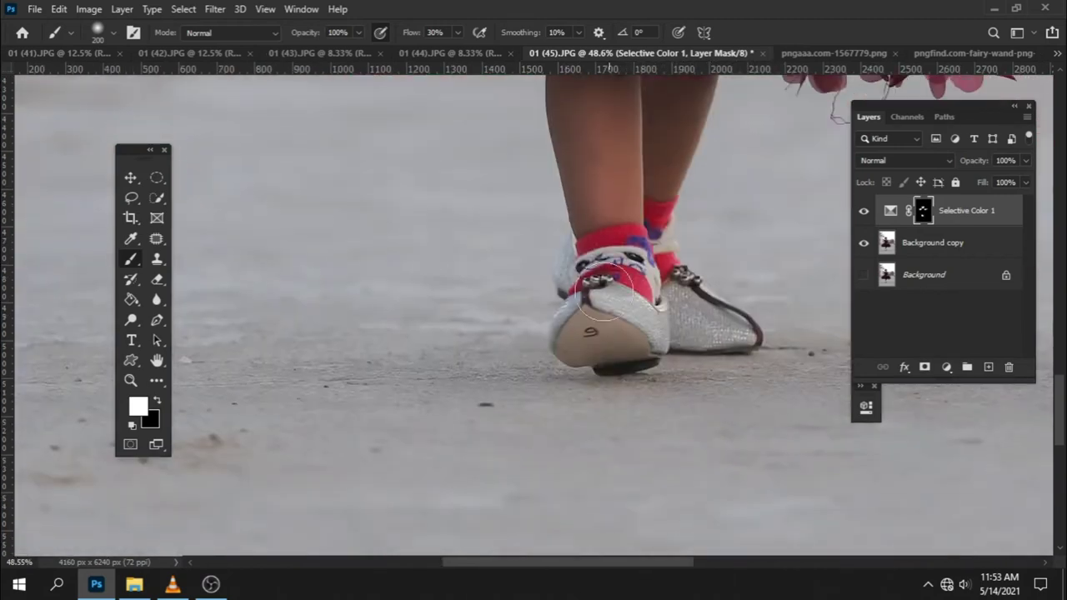
pyautogui.scroll(-5, 673, 131)
pyautogui.scroll(2, 631, 354)
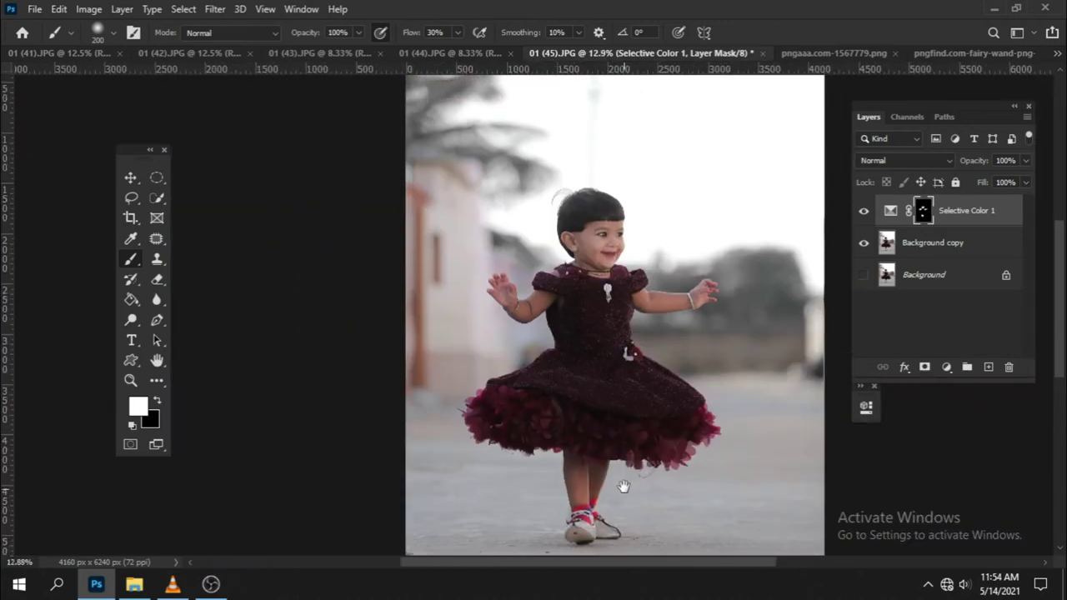
pyautogui.scroll(-1, 591, 282)
# Merge Background copy with Selective Color 1 into a single layer, then deselect it
pyautogui.press('v')
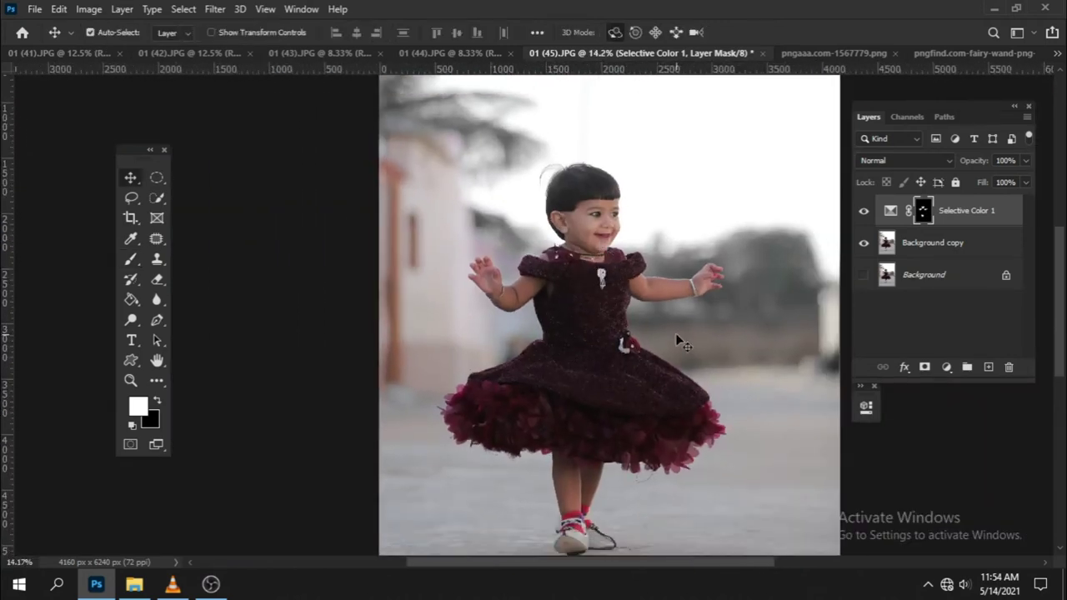
pyautogui.click(950, 242)
pyautogui.rightClick(950, 242)
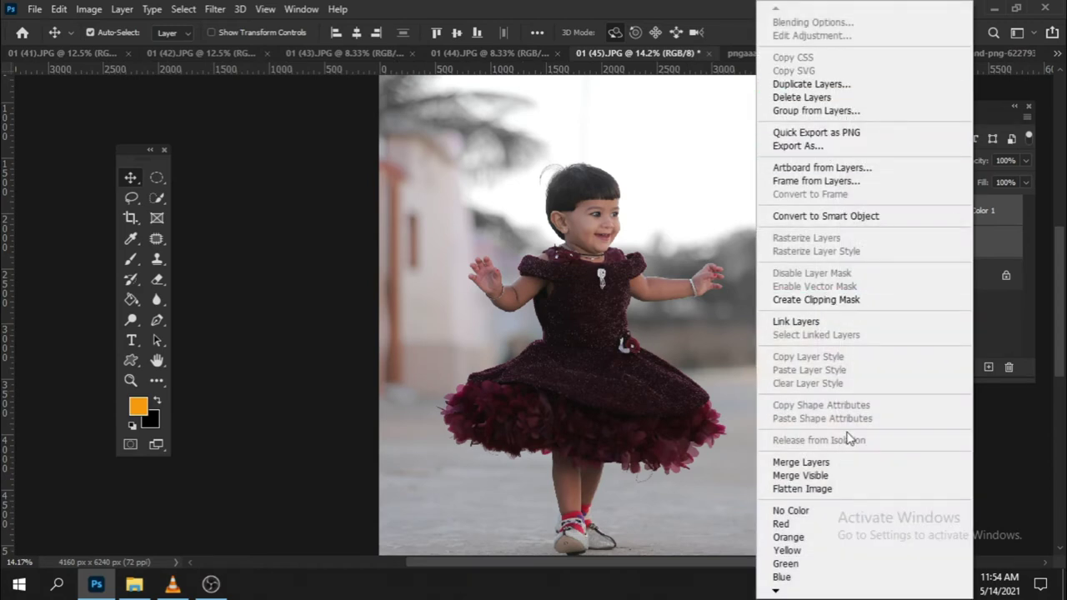
pyautogui.click(836, 464)
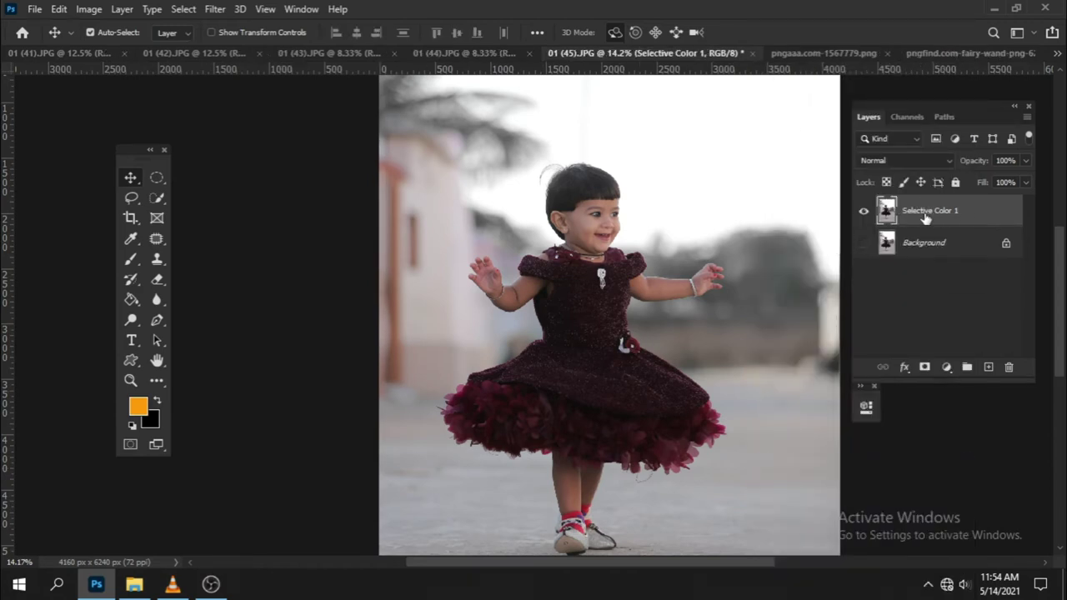
pyautogui.click(866, 250)
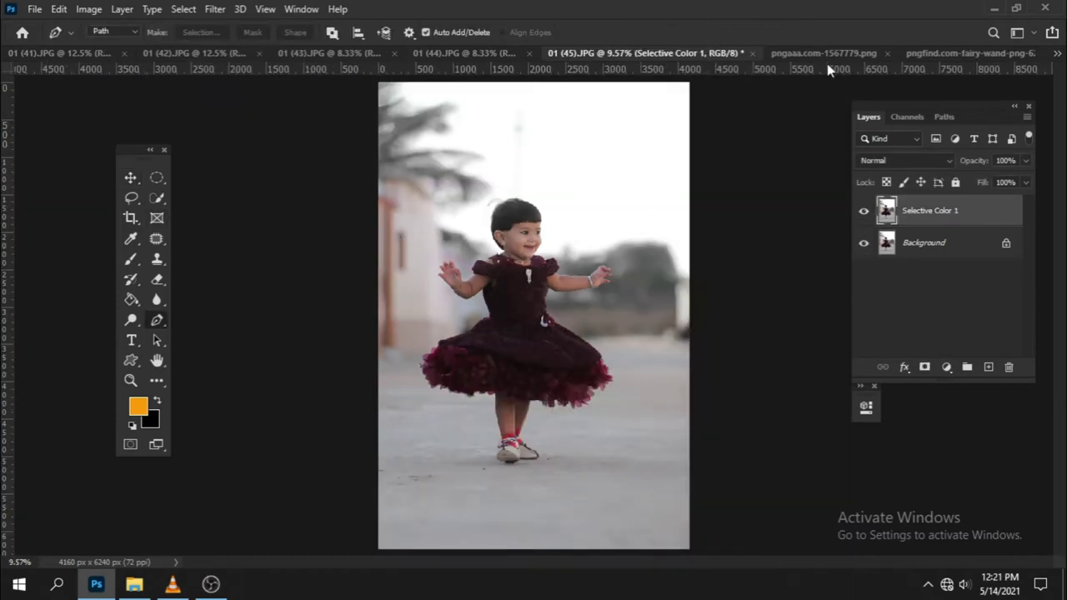
# Drag the fairy wings from the pngaaa image into 01 (45).JPG as Layer 1
pyautogui.press('v')
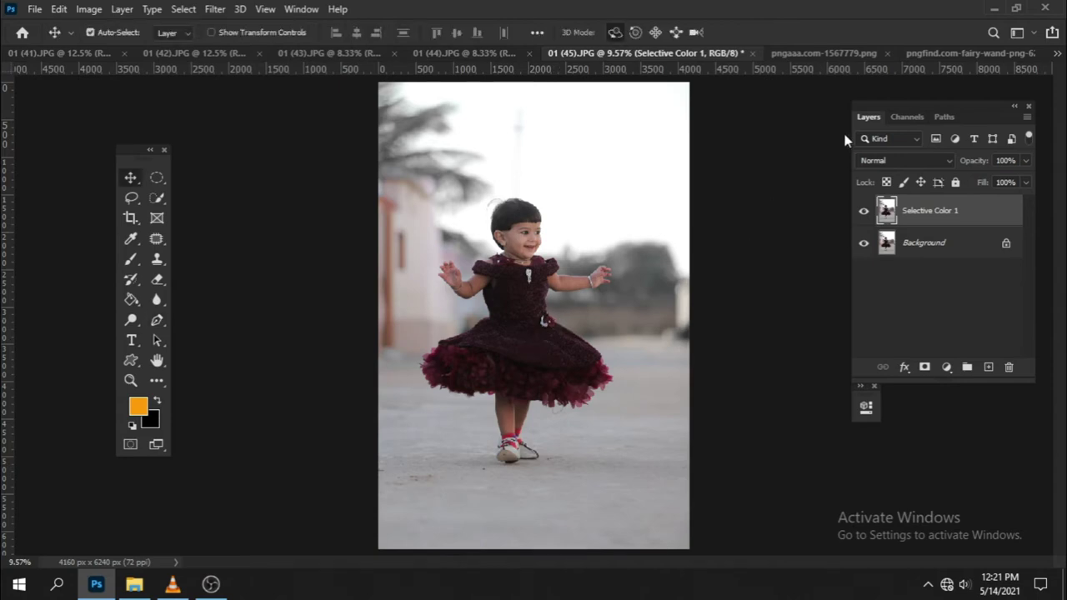
pyautogui.click(825, 53)
pyautogui.moveTo(642, 338); pyautogui.dragTo(509, 215)
pyautogui.scroll(3, 521, 219)
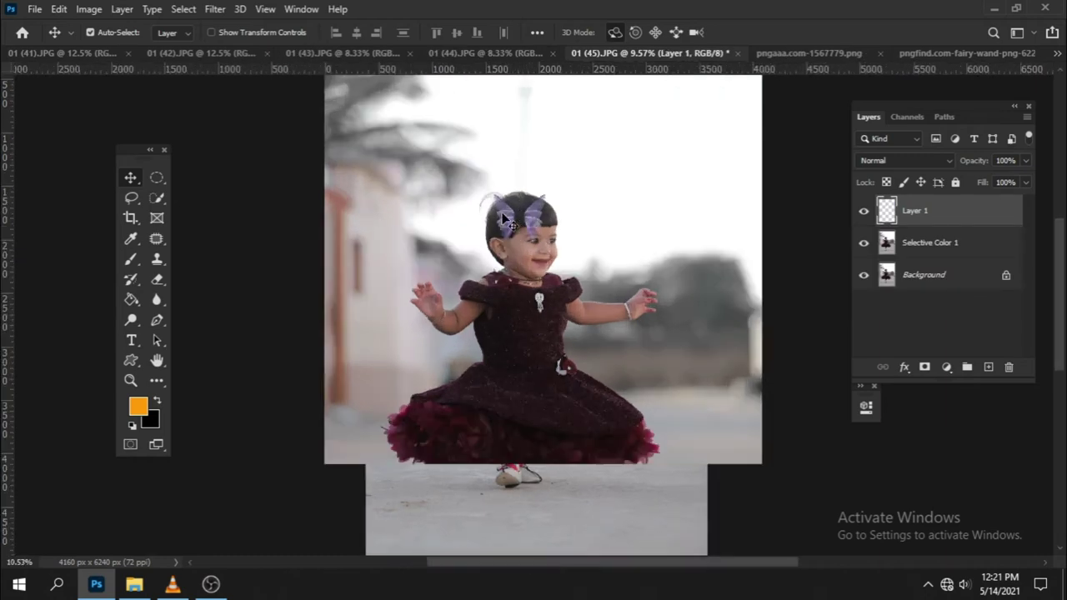
pyautogui.scroll(-1, 508, 216)
# Enlarge, place and rotate the wings -2.25° over the girl's back, then commit
pyautogui.hotkey('ctrl', 't')
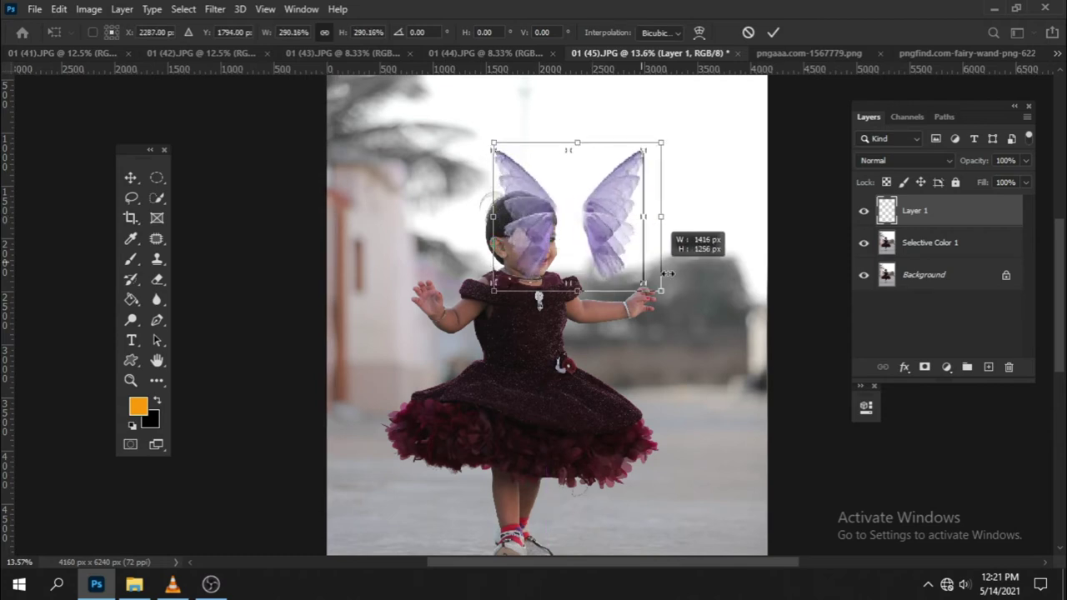
pyautogui.moveTo(547, 219); pyautogui.dragTo(750, 308)
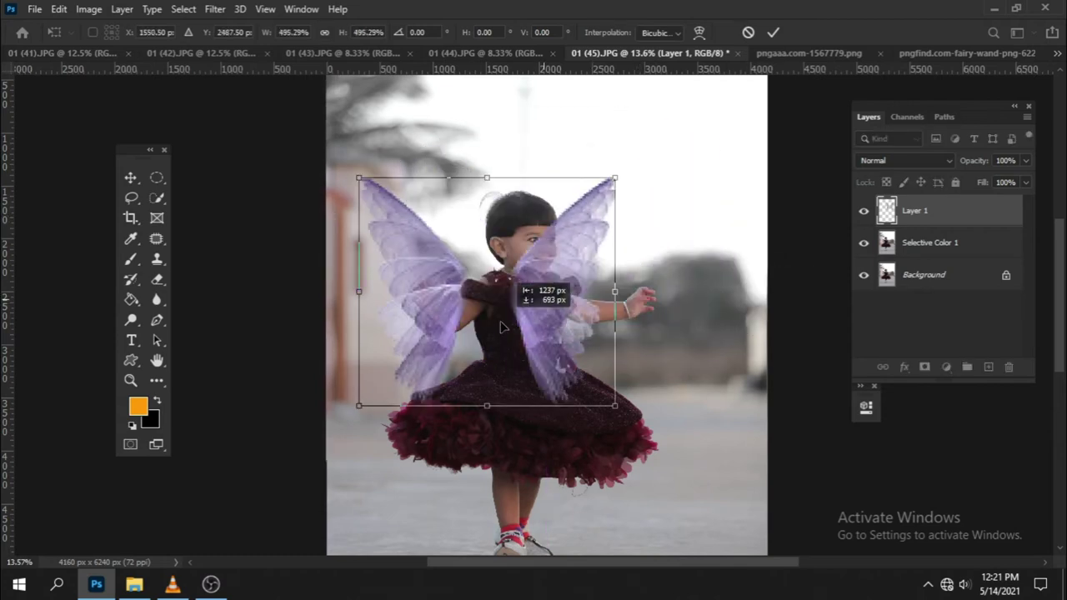
pyautogui.moveTo(621, 262); pyautogui.dragTo(503, 356)
pyautogui.moveTo(631, 309)
pyautogui.mouseDown()
pyautogui.moveTo(666, 309)
pyautogui.moveTo(688, 271)
pyautogui.mouseUp()
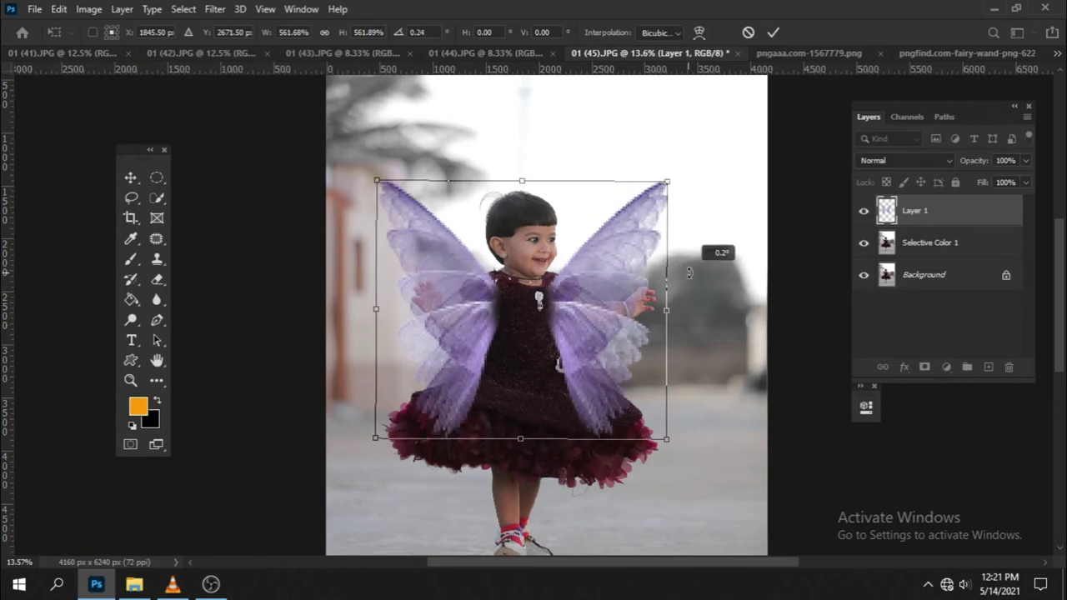
pyautogui.moveTo(618, 293); pyautogui.dragTo(615, 279)
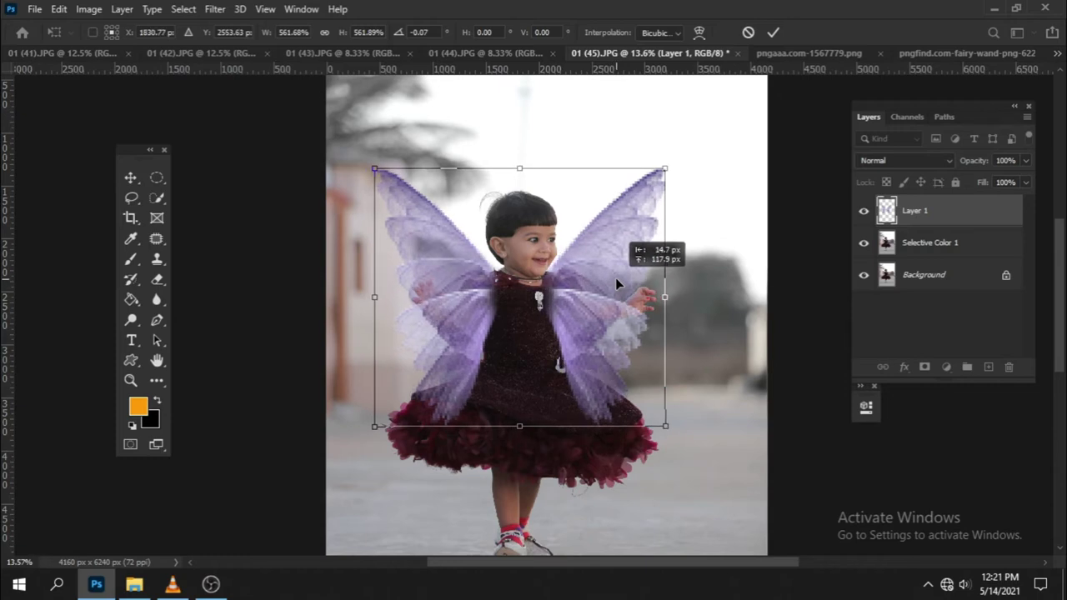
pyautogui.moveTo(672, 164); pyautogui.dragTo(672, 157)
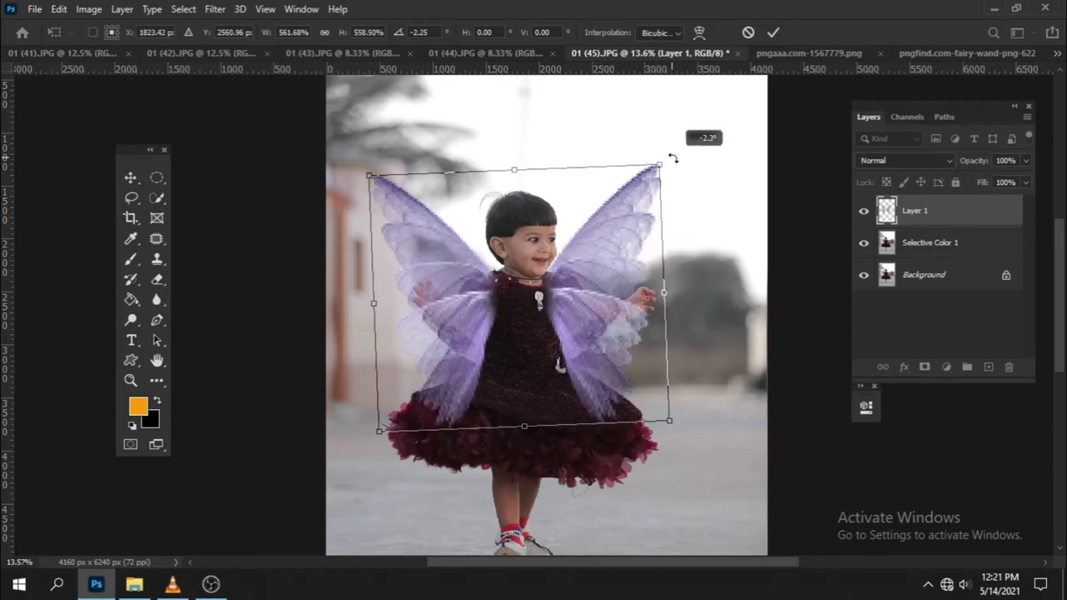
pyautogui.moveTo(562, 279); pyautogui.dragTo(560, 287)
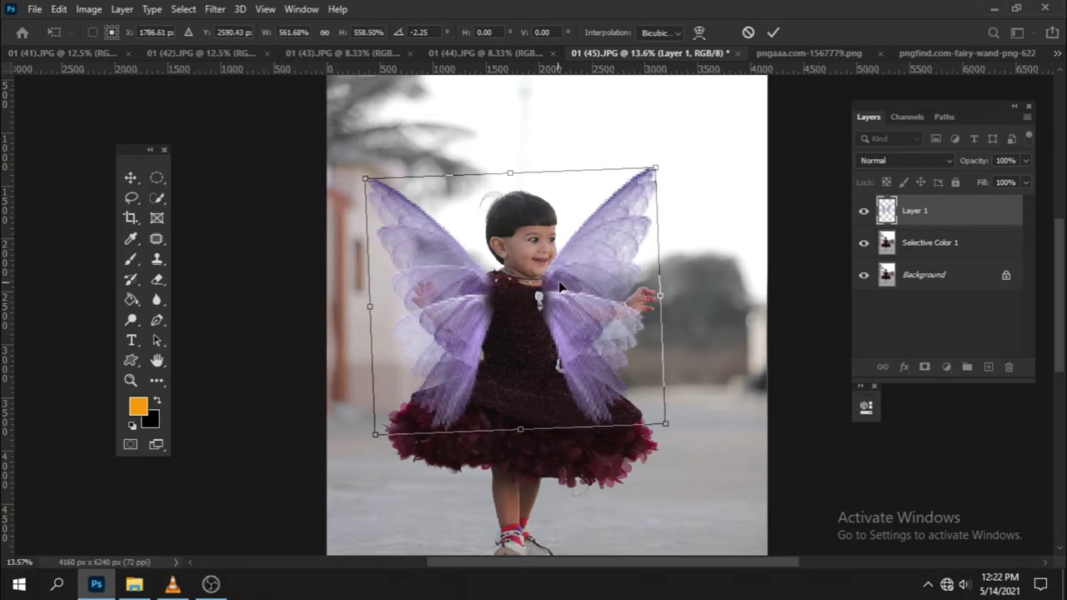
pyautogui.press('Return')
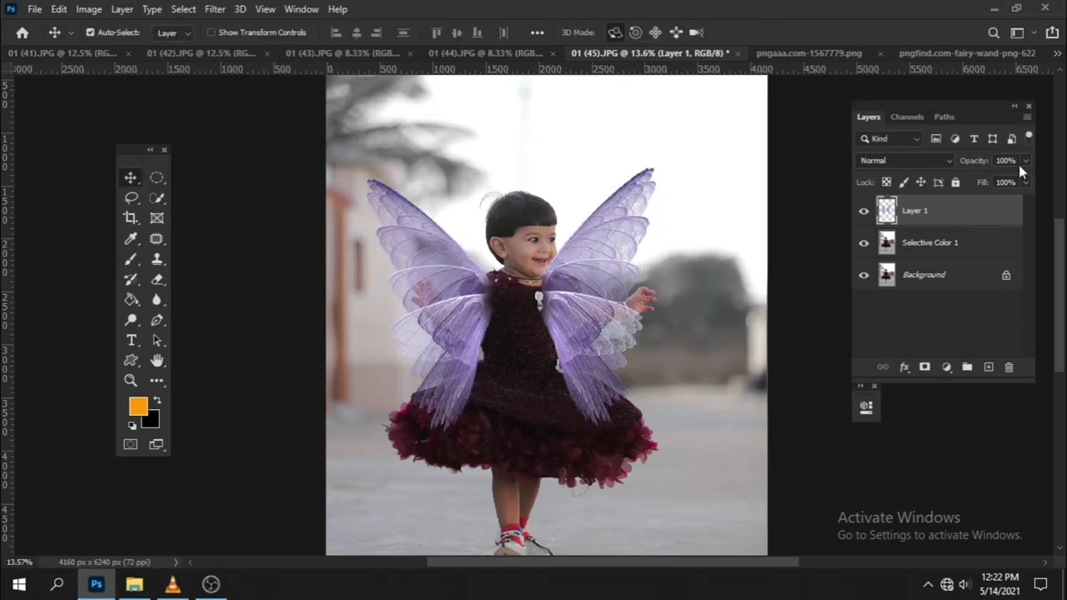
# Lower Layer 1 fill to 53% and rotate the wings slightly
pyautogui.moveTo(989, 190); pyautogui.dragTo(993, 203)
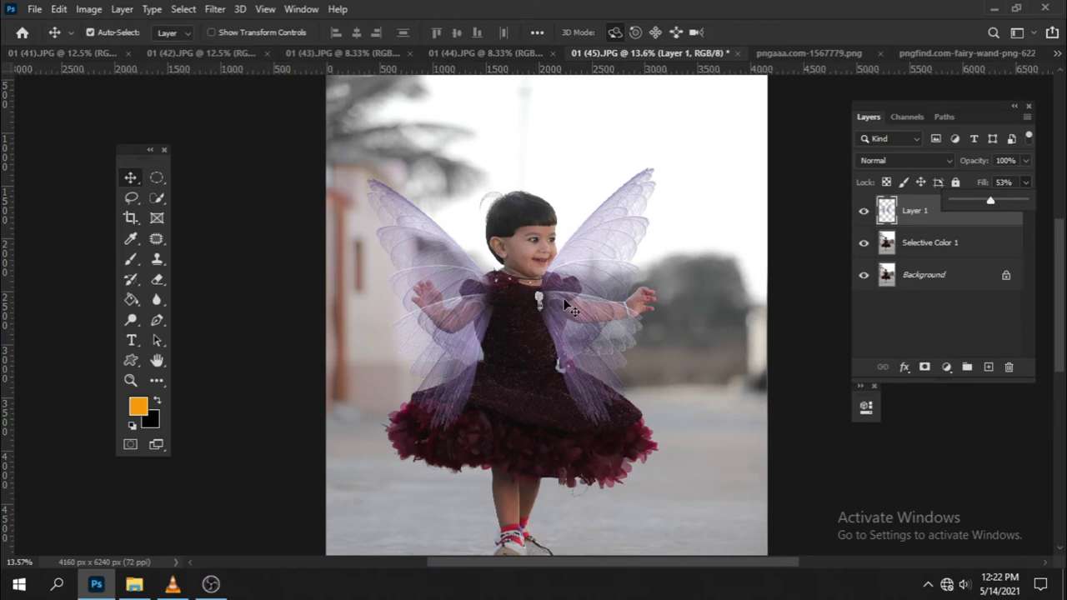
pyautogui.hotkey('ctrl', 't')
pyautogui.moveTo(702, 280); pyautogui.dragTo(704, 269)
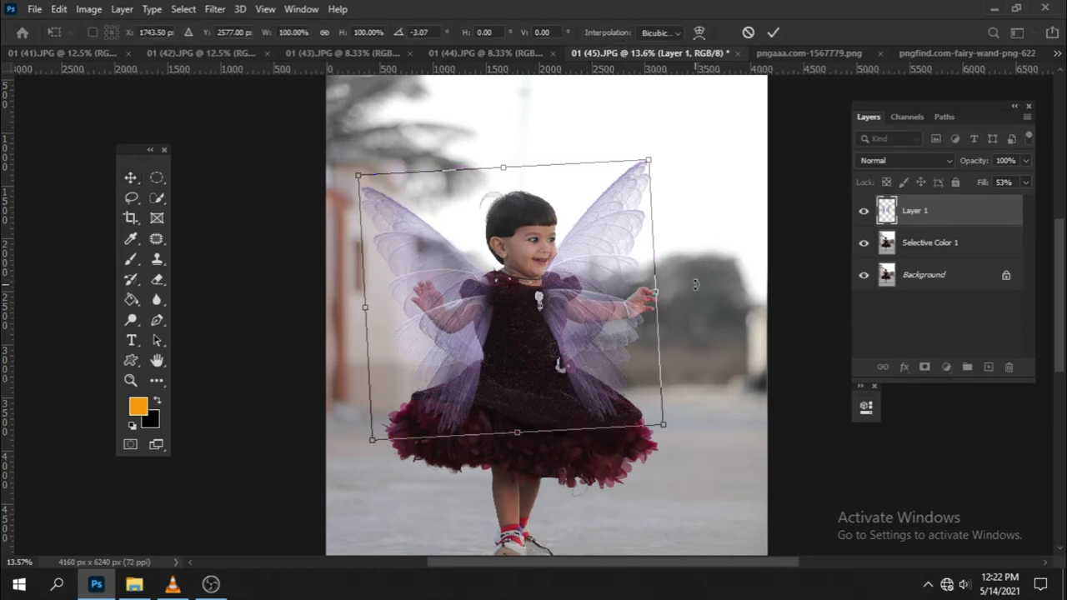
# Warp the wings' corners and edges inward behind the shoulders and apply the warp
pyautogui.click(695, 36)
pyautogui.moveTo(649, 165); pyautogui.dragTo(628, 172)
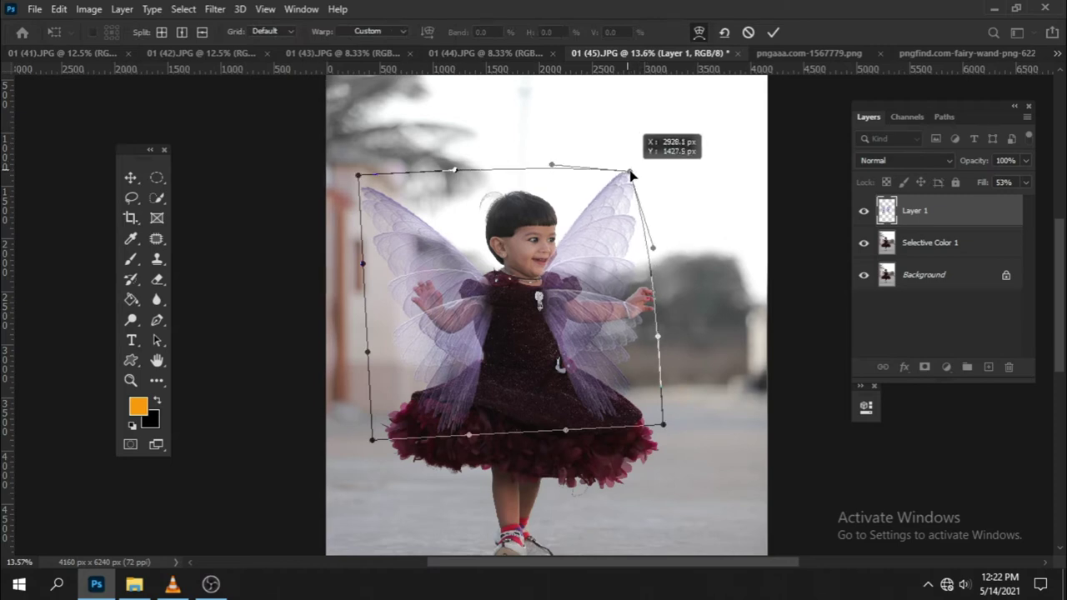
pyautogui.moveTo(653, 247); pyautogui.dragTo(635, 247)
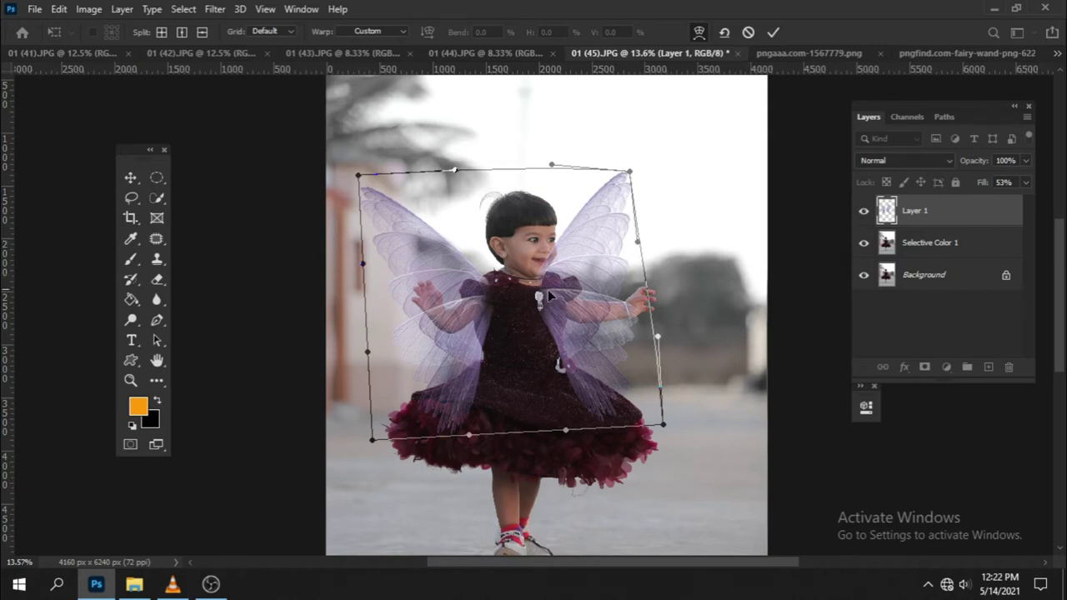
pyautogui.moveTo(359, 179); pyautogui.dragTo(356, 173)
pyautogui.hotkey('ctrl', 'z')
pyautogui.moveTo(656, 338); pyautogui.dragTo(650, 336)
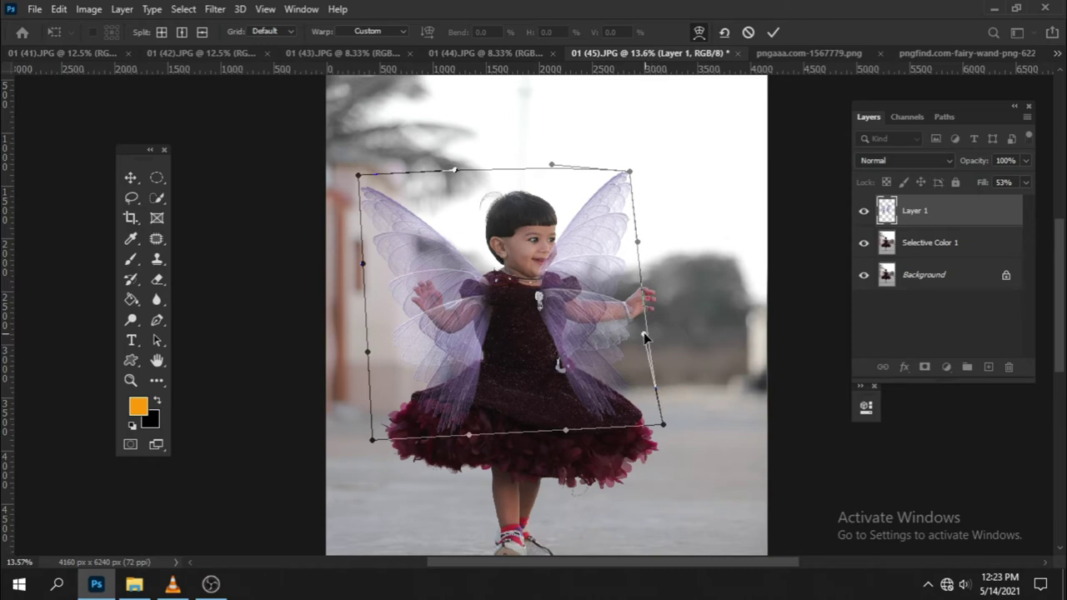
pyautogui.moveTo(663, 425); pyautogui.dragTo(651, 424)
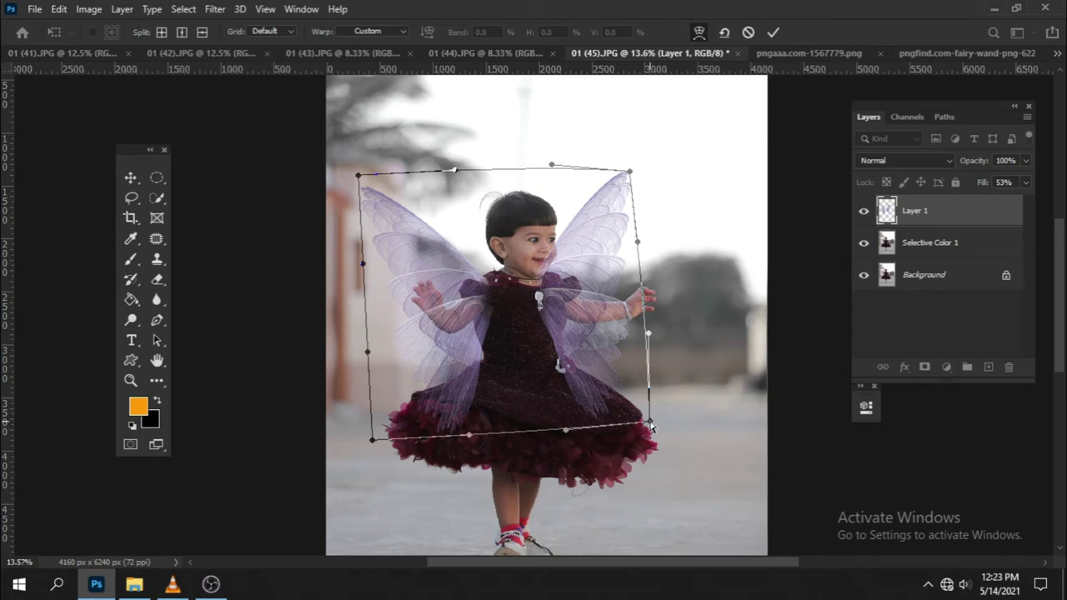
pyautogui.press('Return')
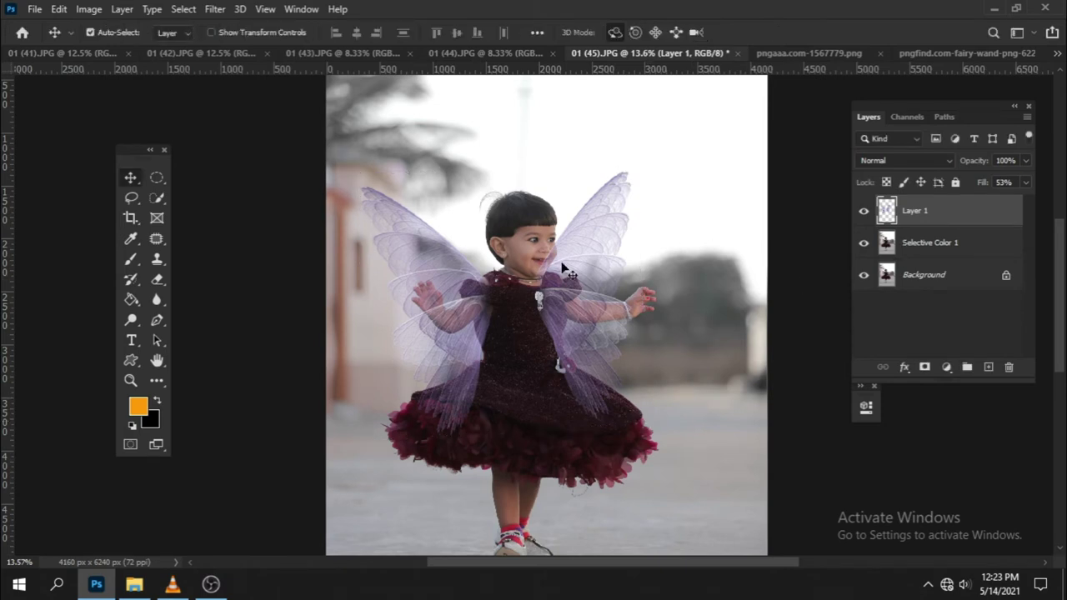
# Set Layer 1 opacity and fill to 64% and dock the Tools panel
pyautogui.scroll(3, 563, 269)
pyautogui.moveTo(989, 182)
pyautogui.mouseDown()
pyautogui.moveTo(1007, 204)
pyautogui.moveTo(991, 199)
pyautogui.mouseUp()
pyautogui.scroll(2, 434, 275)
pyautogui.scroll(2, 433, 275)
pyautogui.scroll(3, 434, 275)
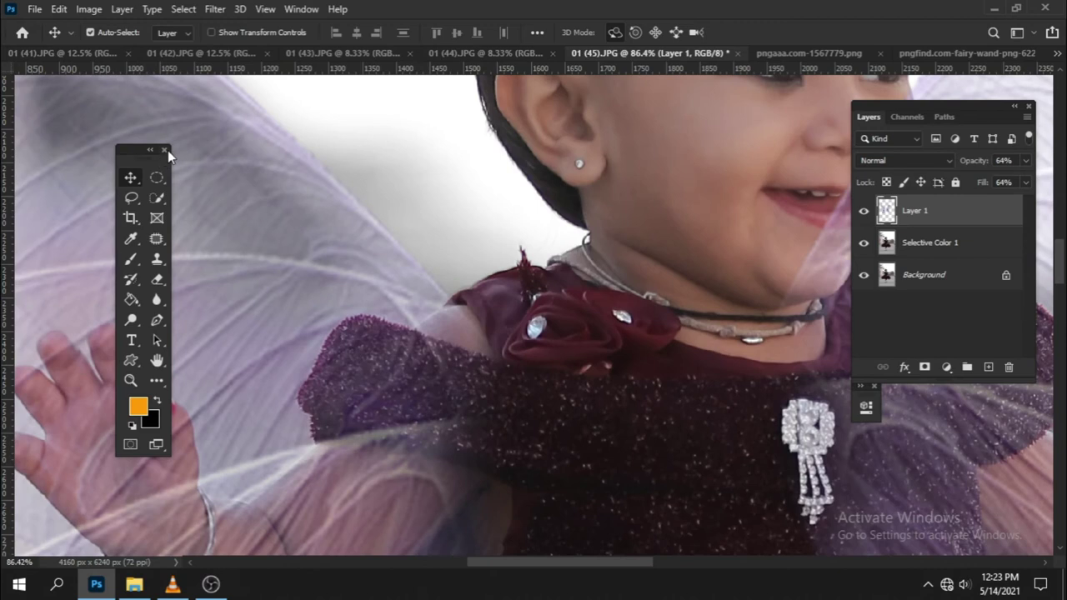
pyautogui.moveTo(168, 150); pyautogui.dragTo(92, 129)
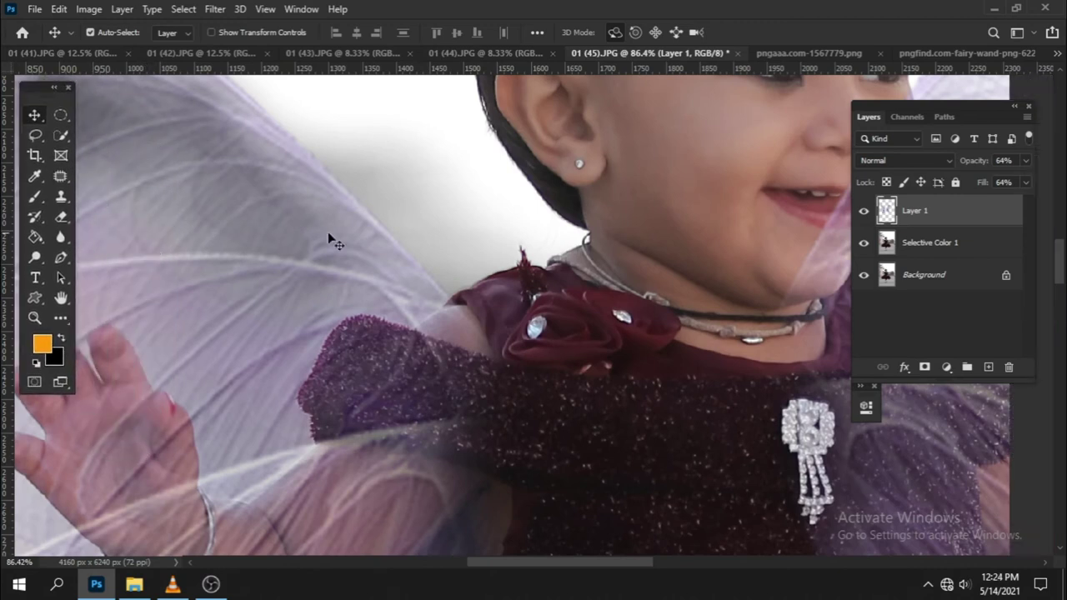
pyautogui.scroll(-2, 728, 292)
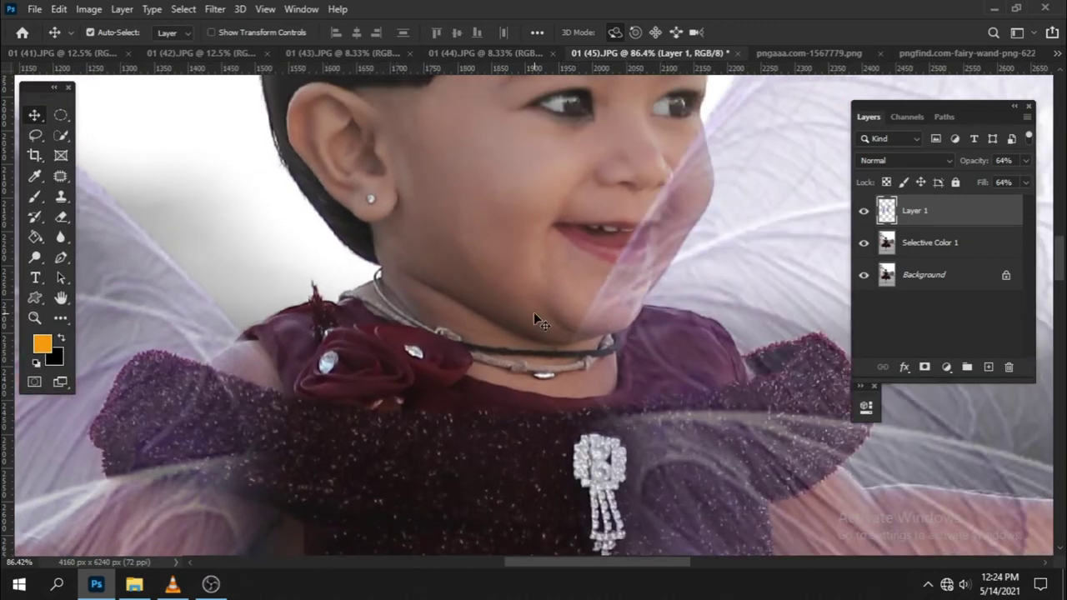
pyautogui.scroll(-2, 565, 309)
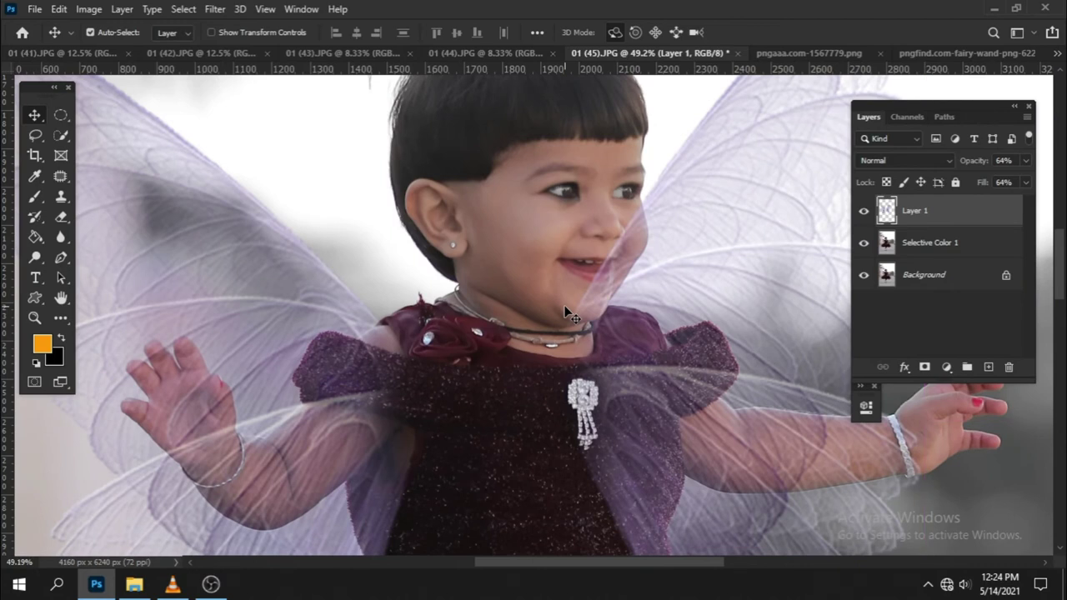
# Start a Pen path along the girl's shoulder to where it meets the sleeve
pyautogui.press('p')
pyautogui.scroll(3, 357, 311)
pyautogui.click(504, 296)
pyautogui.click(413, 324)
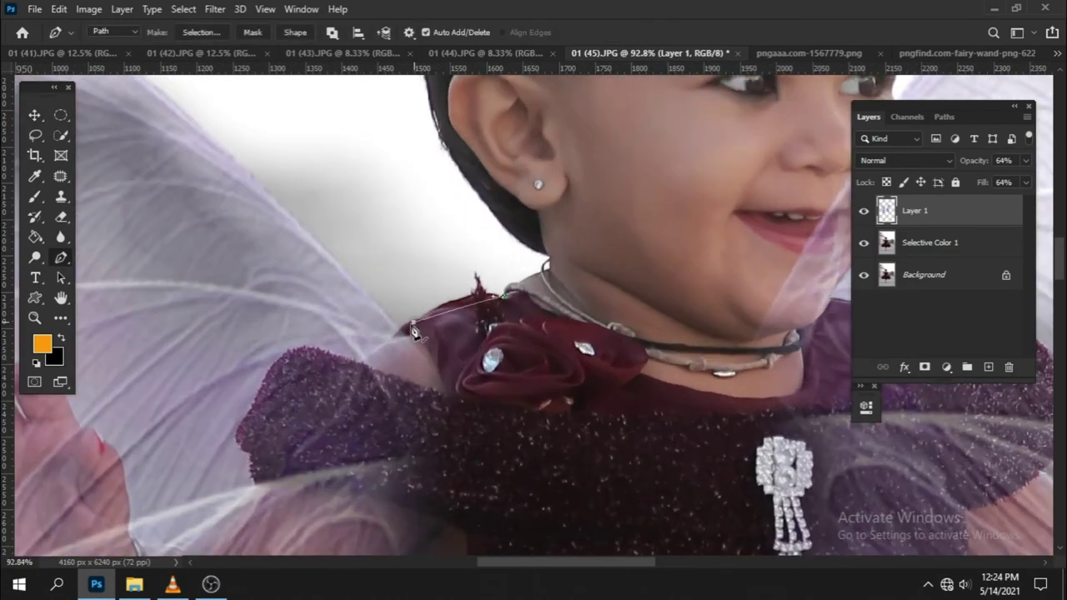
pyautogui.scroll(2, 414, 331)
pyautogui.click(388, 337)
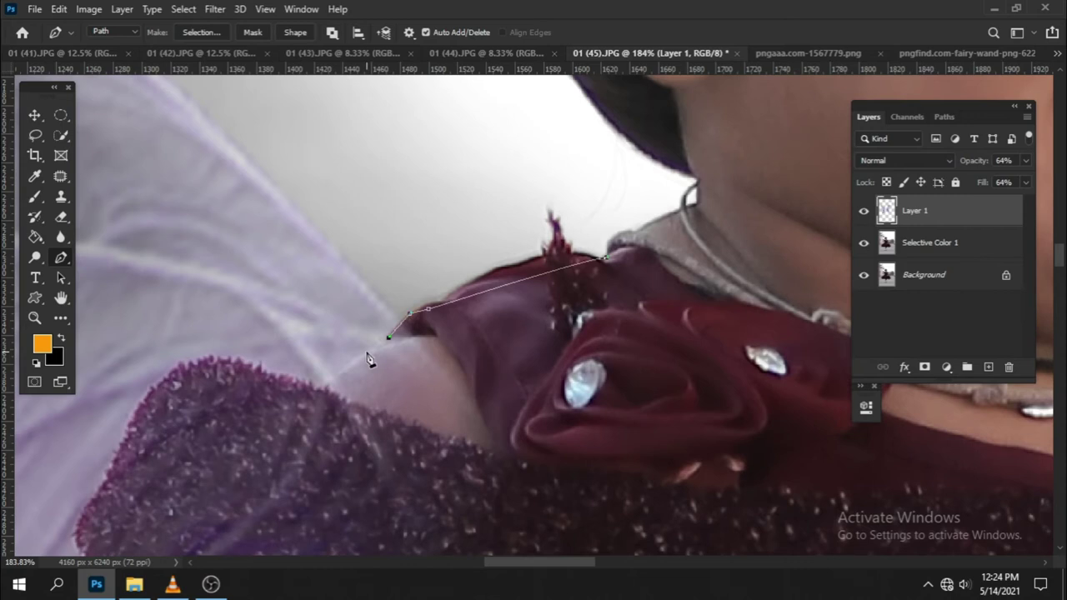
pyautogui.click(332, 378)
pyautogui.click(315, 388)
pyautogui.moveTo(315, 388)
pyautogui.mouseDown()
pyautogui.moveTo(511, 440)
pyautogui.moveTo(412, 416)
pyautogui.moveTo(360, 436)
pyautogui.moveTo(327, 483)
pyautogui.mouseUp()
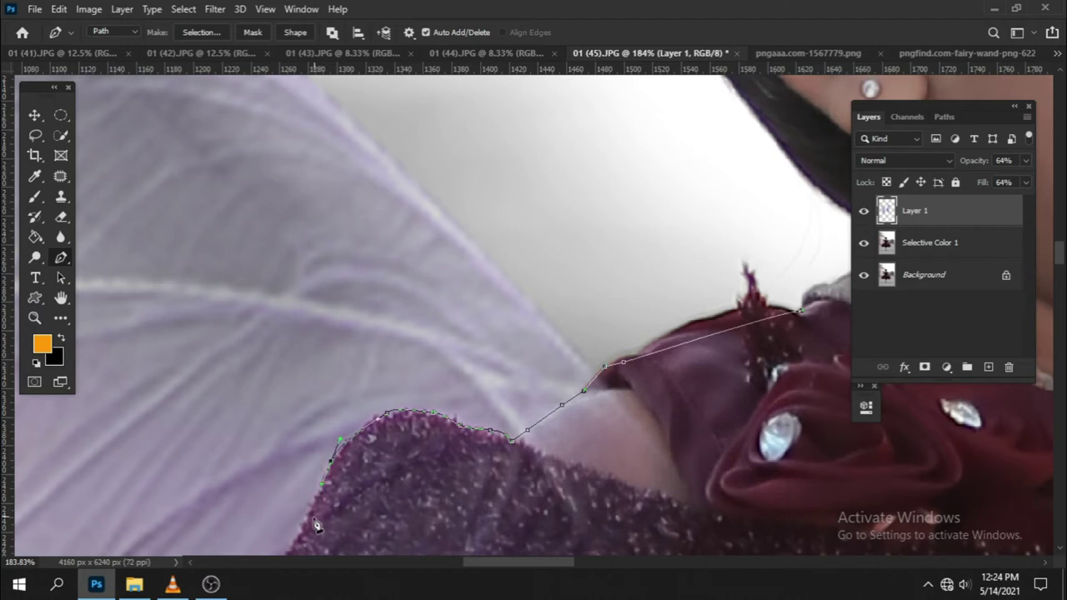
pyautogui.moveTo(316, 523); pyautogui.dragTo(453, 333)
pyautogui.moveTo(409, 415)
pyautogui.mouseDown()
pyautogui.moveTo(442, 454)
pyautogui.moveTo(442, 492)
pyautogui.moveTo(492, 317)
pyautogui.mouseUp()
# Continue the path down the sleeve's fuzzy edge and up along the arm
pyautogui.click(442, 367)
pyautogui.click(379, 423)
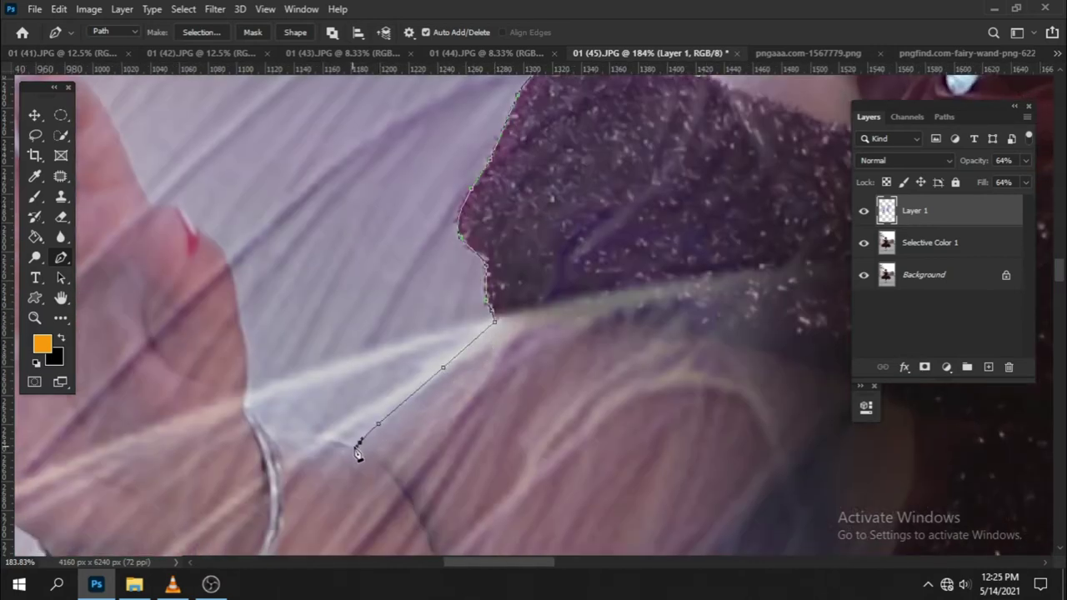
pyautogui.click(356, 445)
pyautogui.click(322, 441)
pyautogui.click(287, 434)
pyautogui.click(254, 417)
pyautogui.click(245, 403)
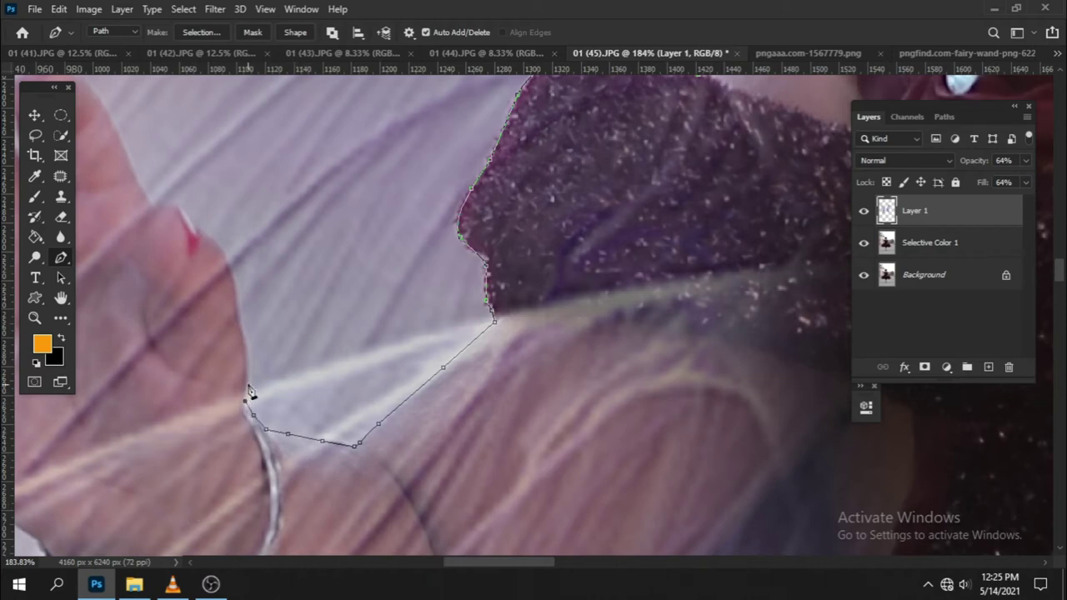
pyautogui.click(248, 378)
pyautogui.moveTo(250, 318); pyautogui.dragTo(325, 437)
pyautogui.click(312, 430)
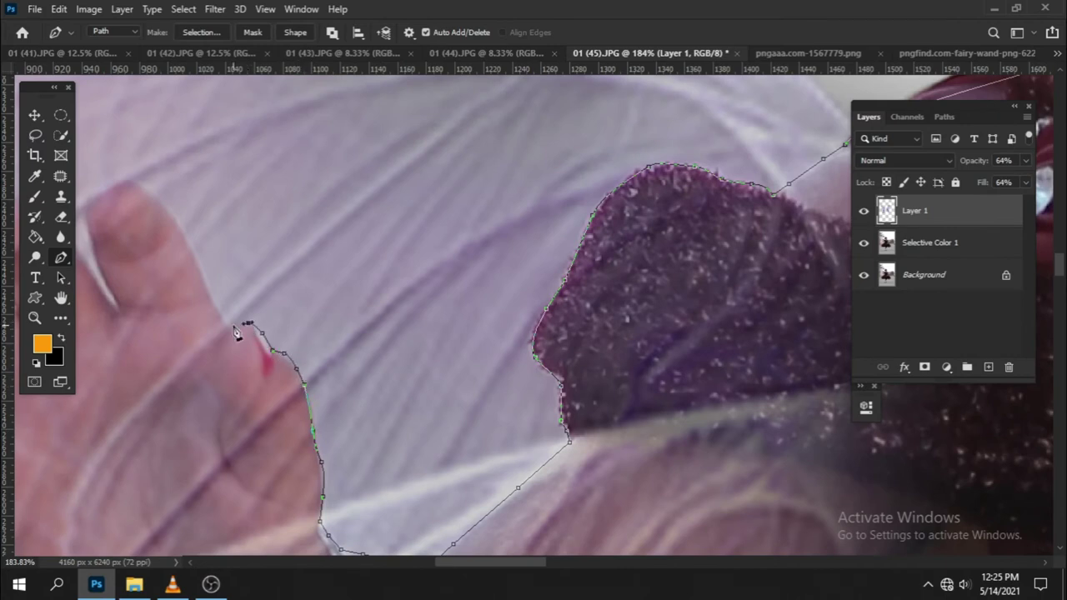
# Trace the path up the hand's edge and around the first fingertip
pyautogui.moveTo(237, 332); pyautogui.dragTo(411, 467)
pyautogui.click(400, 461)
pyautogui.click(389, 450)
pyautogui.click(381, 431)
pyautogui.click(372, 399)
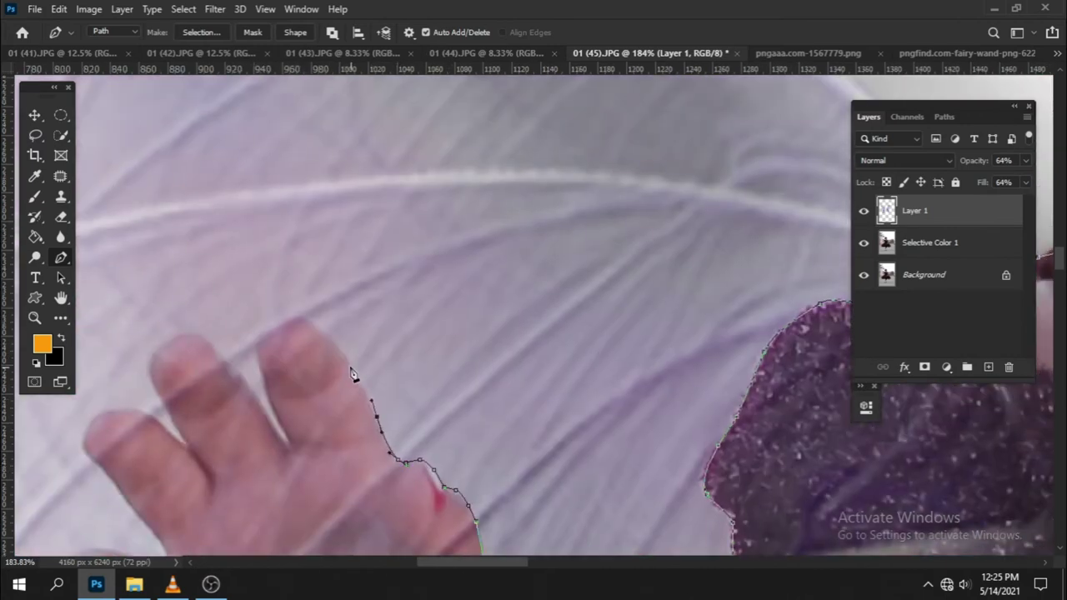
pyautogui.moveTo(353, 375); pyautogui.dragTo(431, 500)
pyautogui.click(424, 482)
pyautogui.click(390, 446)
pyautogui.click(359, 441)
pyautogui.click(331, 481)
pyautogui.click(341, 513)
# Trace the path around the next fingertips and the gaps between fingers
pyautogui.moveTo(353, 512); pyautogui.dragTo(347, 363)
pyautogui.click(354, 421)
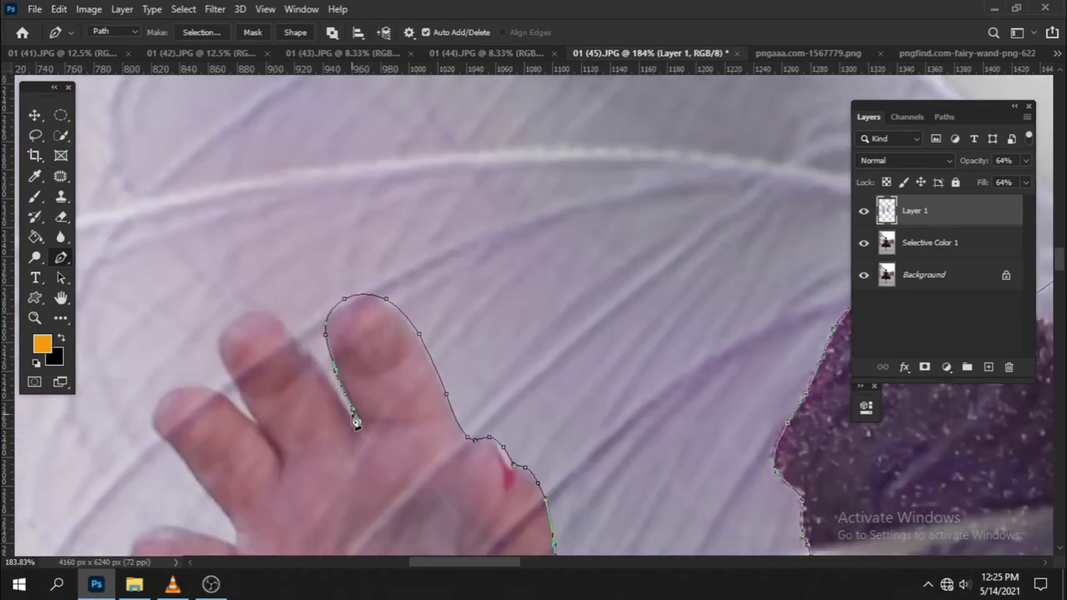
pyautogui.click(321, 368)
pyautogui.click(297, 333)
pyautogui.click(264, 312)
pyautogui.click(229, 323)
pyautogui.click(220, 341)
pyautogui.click(232, 385)
pyautogui.click(256, 423)
pyautogui.click(215, 390)
pyautogui.click(206, 388)
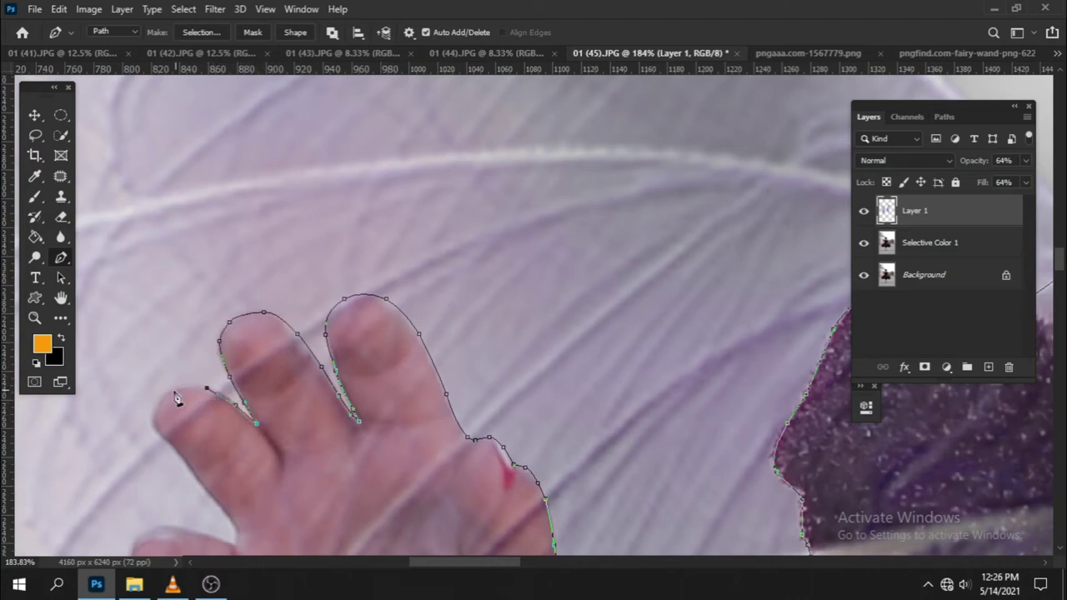
pyautogui.click(170, 441)
pyautogui.click(196, 481)
pyautogui.click(225, 510)
pyautogui.click(238, 531)
# Extend the path over the next fingertip and down its left edge
pyautogui.moveTo(238, 560); pyautogui.dragTo(283, 417)
pyautogui.click(255, 390)
pyautogui.click(210, 383)
pyautogui.click(179, 408)
pyautogui.click(177, 441)
pyautogui.click(200, 459)
pyautogui.click(236, 488)
pyautogui.click(249, 500)
# Trace the path down the hand's left edge to the bracelet at the wrist
pyautogui.moveTo(290, 536); pyautogui.dragTo(243, 307)
pyautogui.click(242, 310)
pyautogui.click(279, 352)
pyautogui.click(321, 390)
pyautogui.click(349, 411)
pyautogui.moveTo(365, 429); pyautogui.dragTo(317, 327)
pyautogui.click(311, 333)
pyautogui.click(336, 356)
pyautogui.click(365, 391)
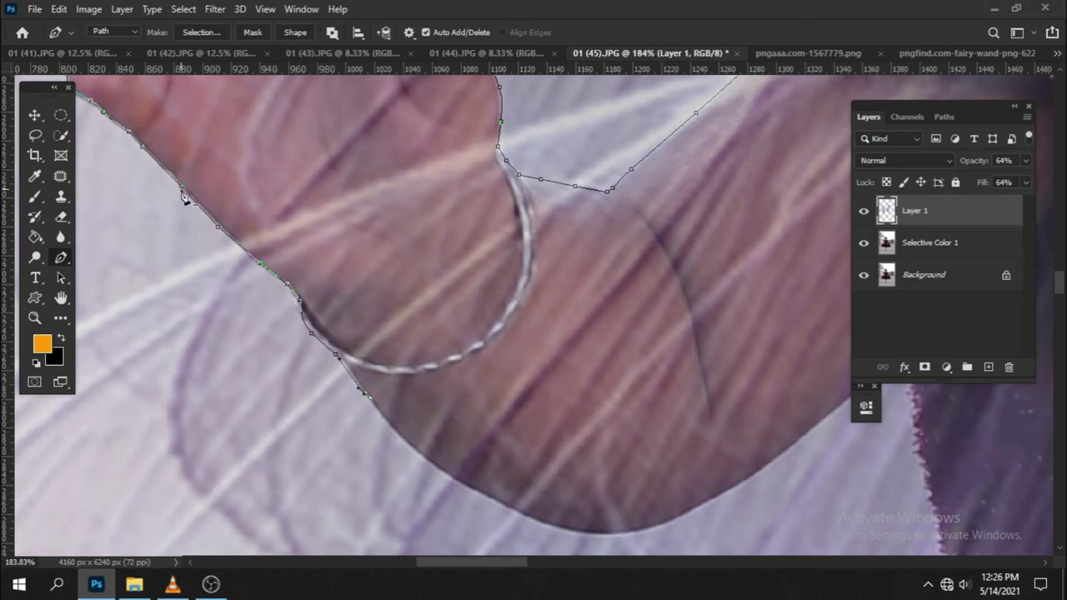
pyautogui.moveTo(186, 179); pyautogui.dragTo(180, 186)
# Curve the path along the arm's underside to the dress edge
pyautogui.moveTo(242, 331); pyautogui.dragTo(176, 248)
pyautogui.click(326, 342)
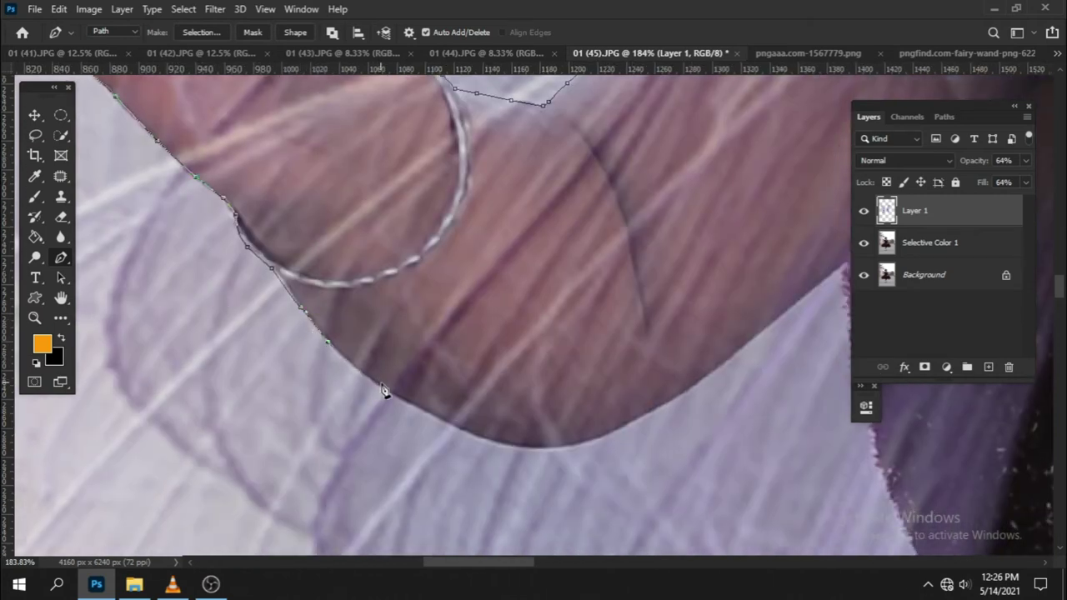
pyautogui.moveTo(414, 410)
pyautogui.mouseDown()
pyautogui.moveTo(306, 372)
pyautogui.moveTo(470, 415)
pyautogui.mouseUp()
pyautogui.moveTo(582, 359); pyautogui.dragTo(651, 309)
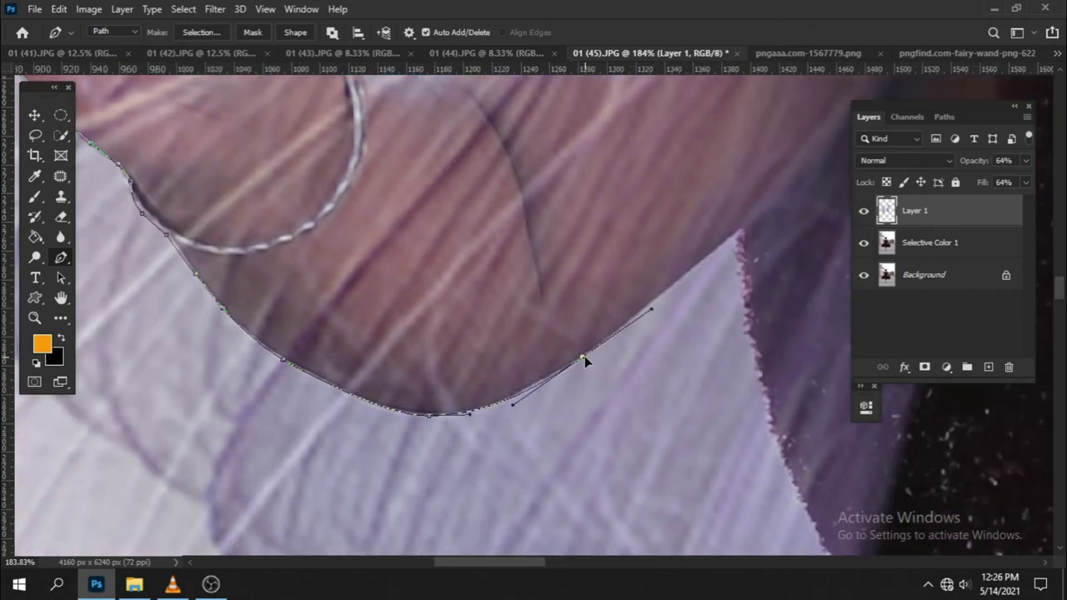
pyautogui.moveTo(584, 356); pyautogui.dragTo(460, 434)
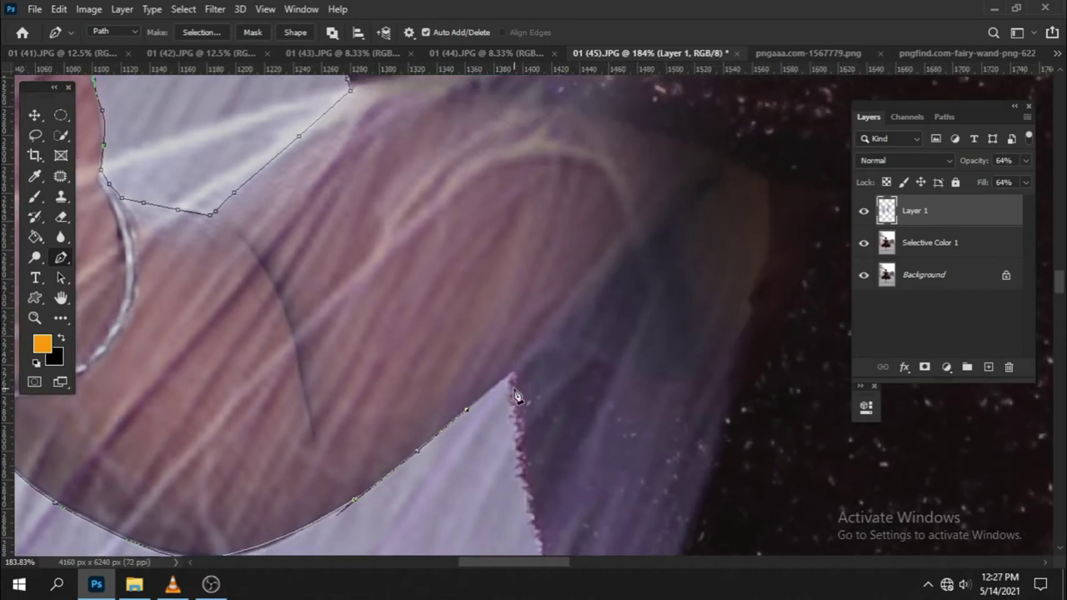
pyautogui.moveTo(572, 350); pyautogui.dragTo(470, 417)
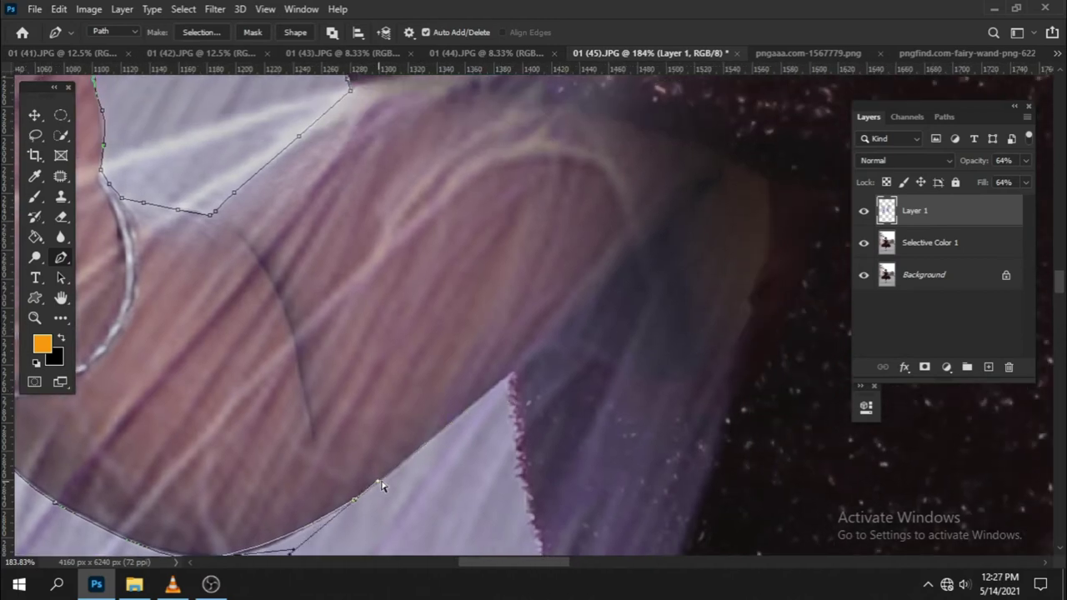
pyautogui.press('ctrl')
pyautogui.click(402, 463)
pyautogui.click(490, 397)
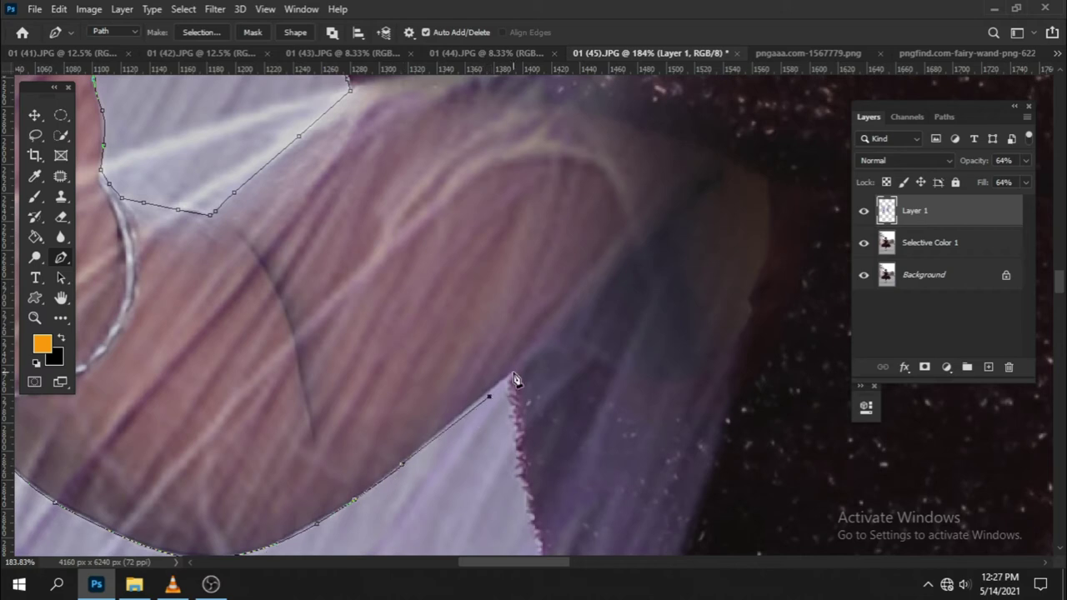
pyautogui.click(513, 374)
pyautogui.click(514, 405)
# Continue the path down the dress and along the skirt's fuzzy edge
pyautogui.scroll(-3, 514, 405)
pyautogui.click(486, 359)
pyautogui.click(517, 442)
pyautogui.scroll(-3, 500, 392)
pyautogui.click(528, 466)
pyautogui.scroll(-3, 529, 467)
pyautogui.click(441, 402)
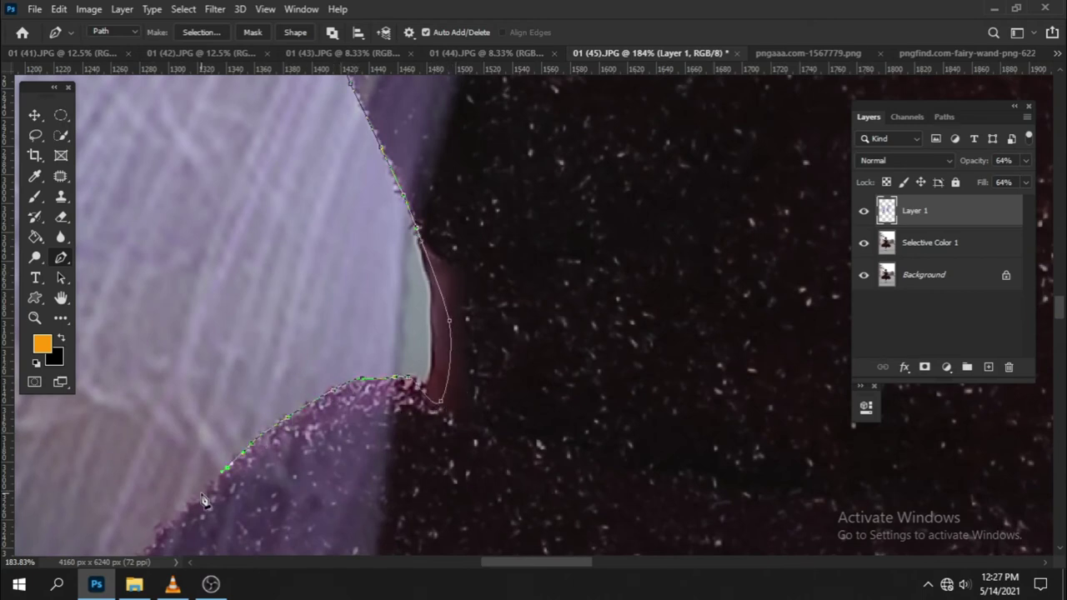
pyautogui.moveTo(158, 533); pyautogui.dragTo(307, 241)
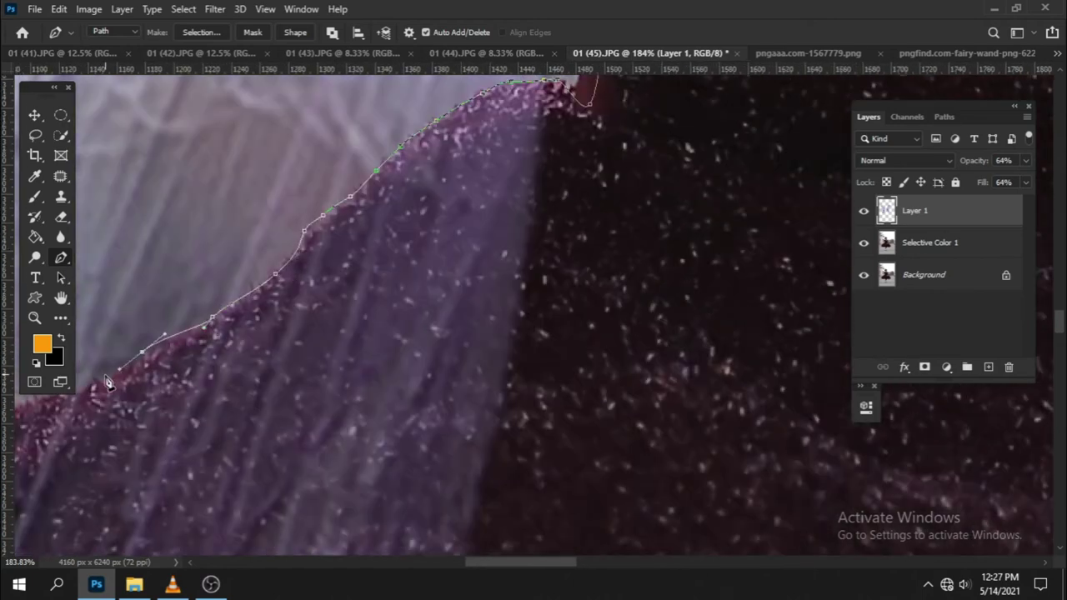
pyautogui.moveTo(107, 382); pyautogui.dragTo(390, 323)
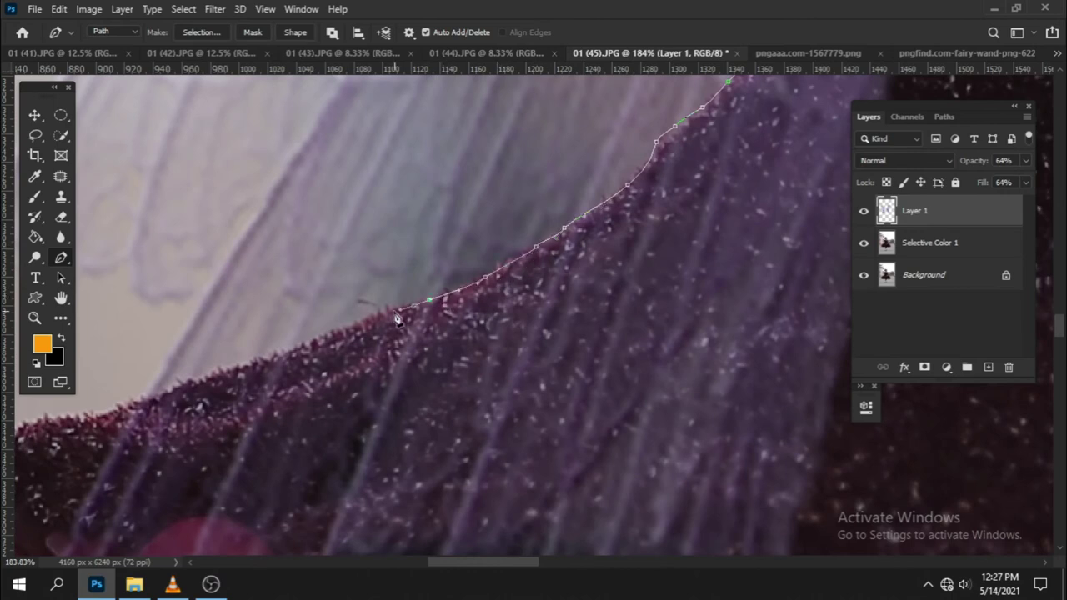
pyautogui.moveTo(117, 410); pyautogui.dragTo(403, 276)
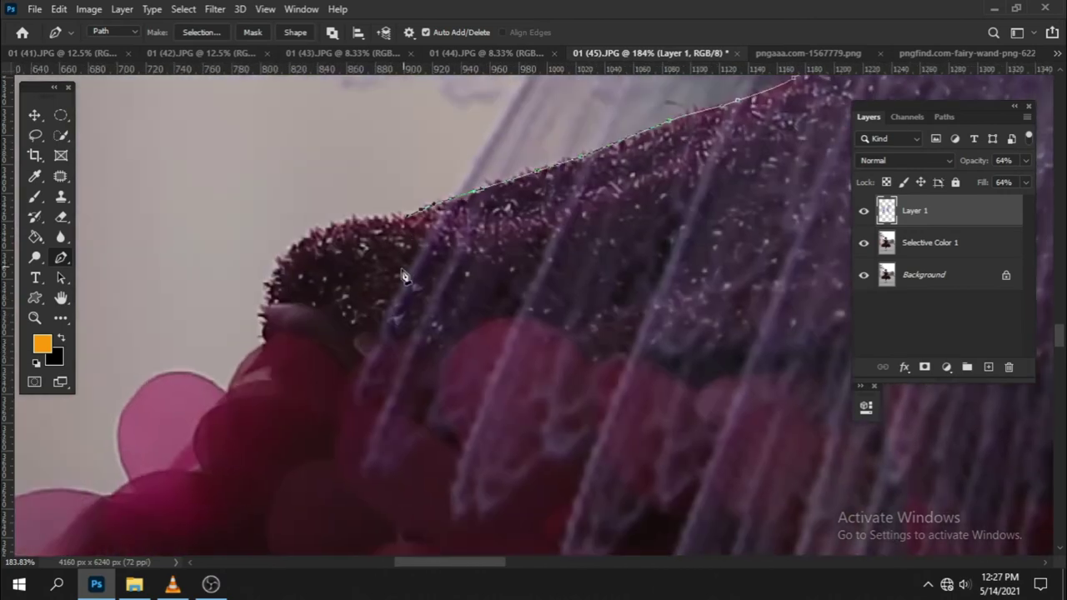
pyautogui.scroll(-3, 395, 423)
# Hide the Background layer and extend the path up toward the neckline
pyautogui.click(864, 242)
pyautogui.click(863, 274)
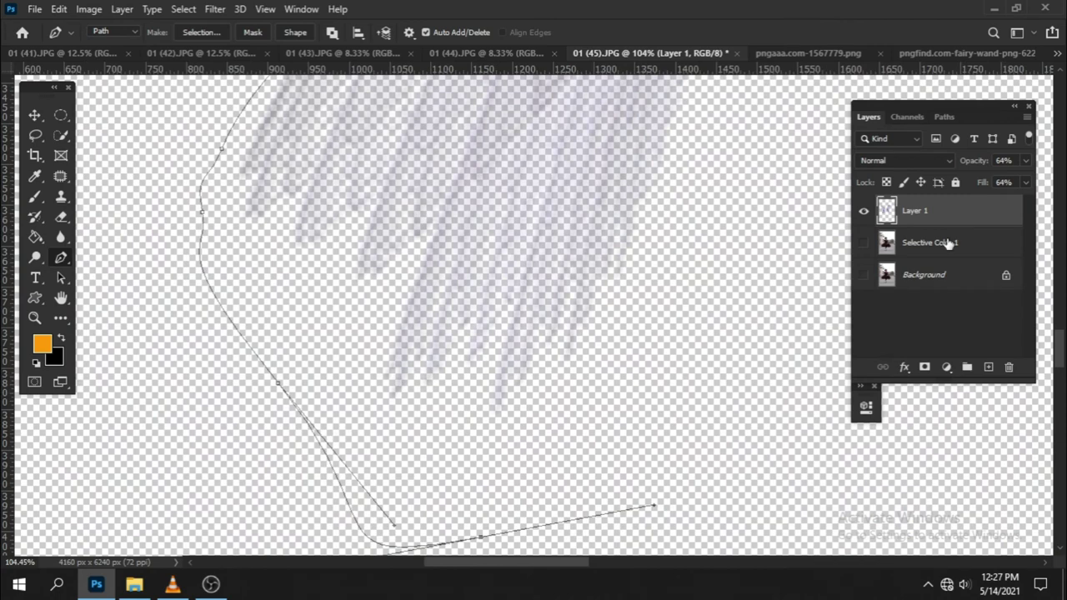
pyautogui.click(863, 243)
pyautogui.moveTo(647, 233)
pyautogui.mouseDown()
pyautogui.moveTo(686, 183)
pyautogui.moveTo(566, 393)
pyautogui.moveTo(535, 510)
pyautogui.moveTo(602, 486)
pyautogui.mouseUp()
pyautogui.click(589, 233)
pyautogui.click(495, 129)
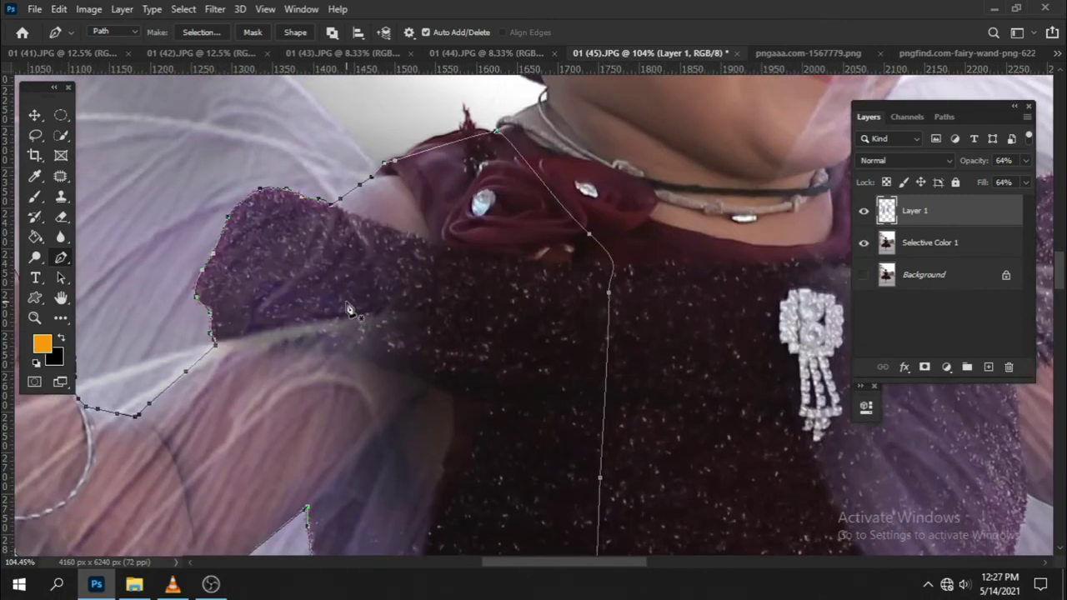
# Turn the traced path into a 5 px feathered selection, delete the wing there on Layer 1, and deselect
pyautogui.rightClick(348, 309)
pyautogui.click(403, 285)
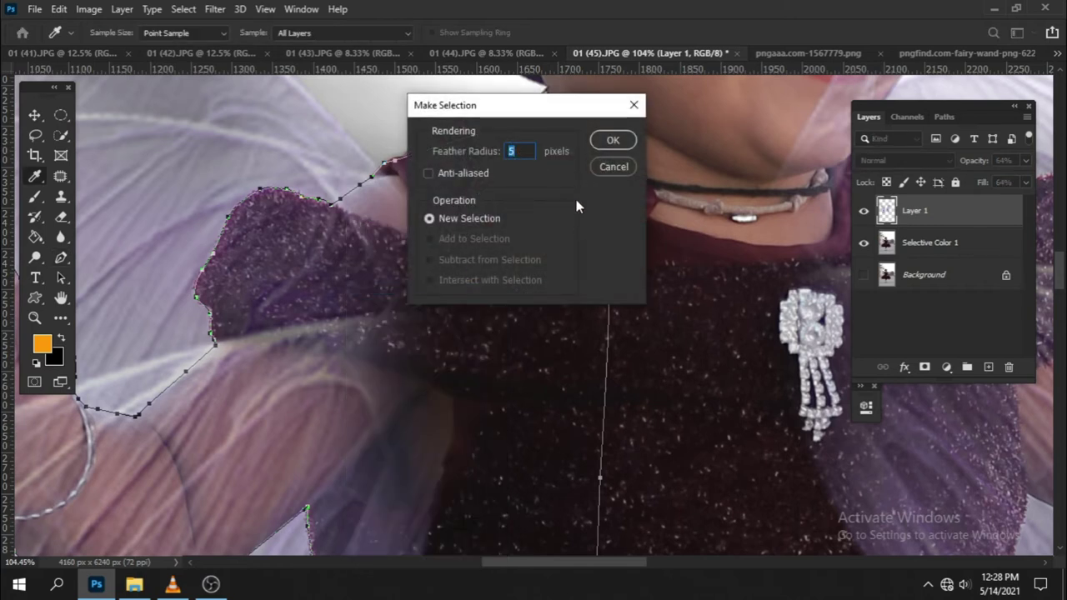
pyautogui.click(611, 139)
pyautogui.scroll(-3, 517, 321)
pyautogui.scroll(-2, 517, 321)
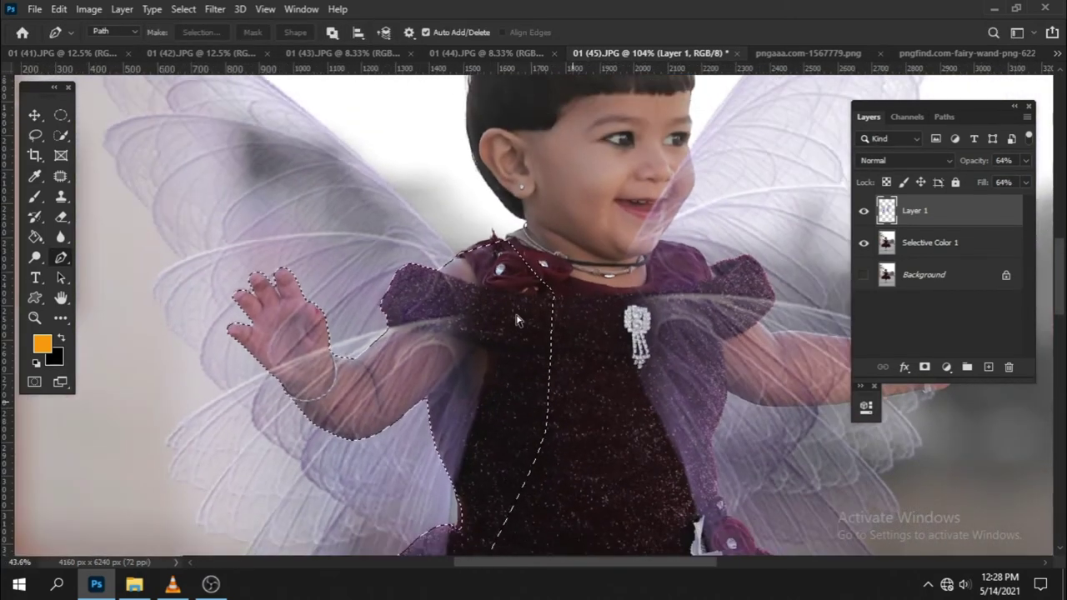
pyautogui.scroll(-2, 517, 321)
pyautogui.scroll(-1, 583, 350)
pyautogui.scroll(-2, 607, 365)
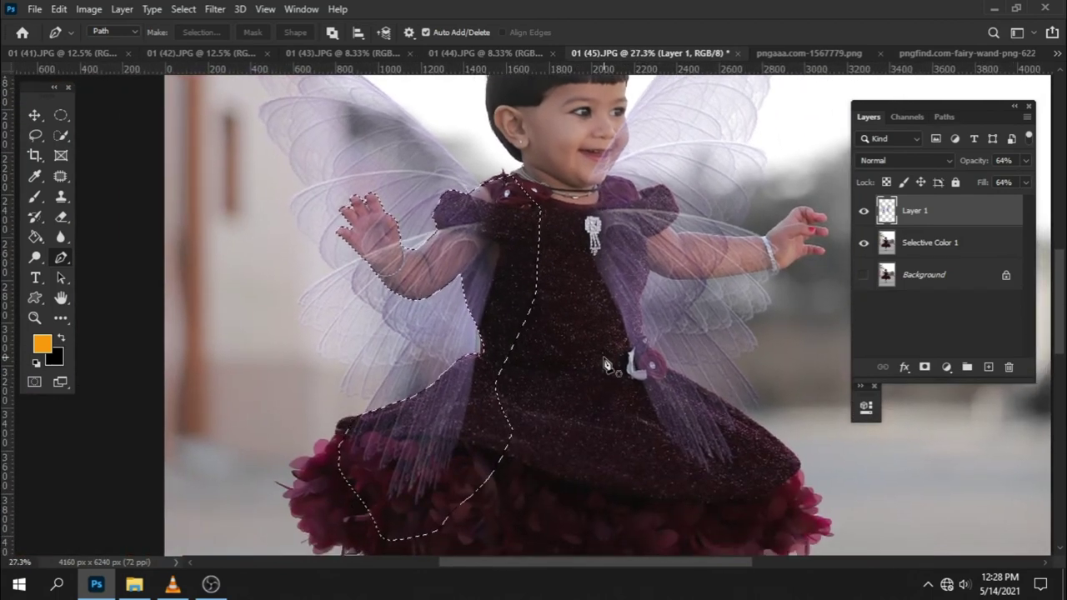
pyautogui.press('Delete')
pyautogui.hotkey('ctrl', 'd')
# Zoom and pan to inspect the dress below the girl's arm
pyautogui.scroll(2, 390, 284)
pyautogui.scroll(2, 381, 278)
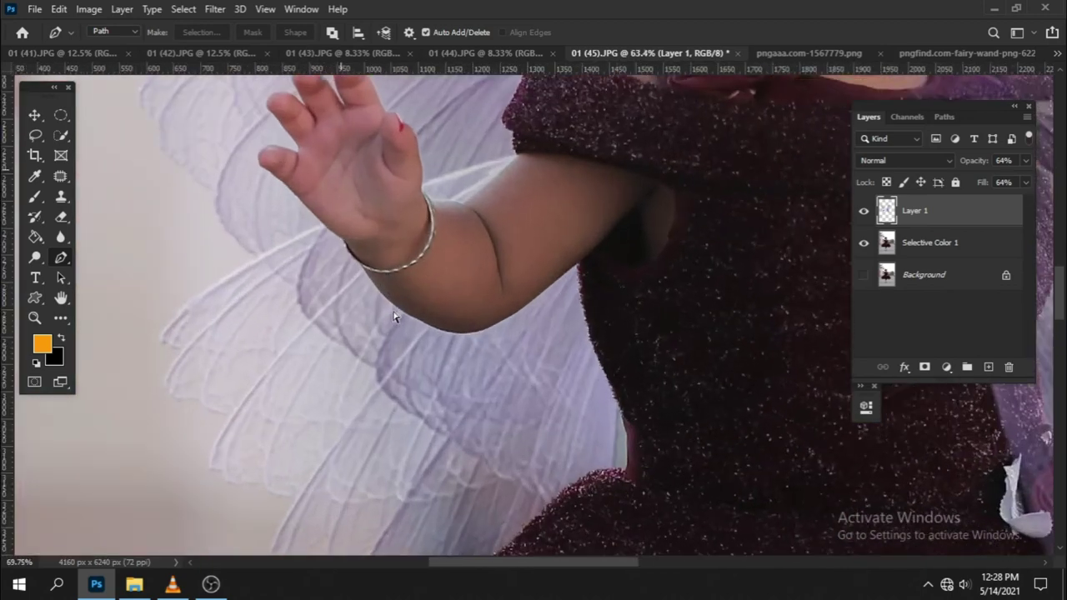
pyautogui.scroll(1, 478, 239)
pyautogui.moveTo(548, 207); pyautogui.dragTo(472, 453)
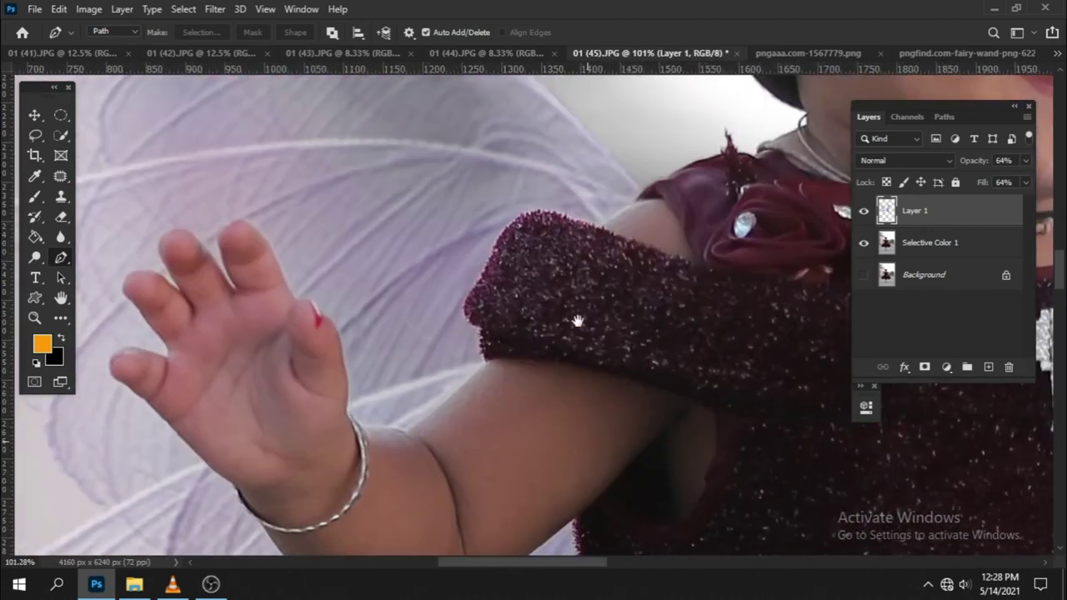
pyautogui.scroll(-3, 653, 381)
pyautogui.scroll(-2, 638, 429)
pyautogui.scroll(-3, 638, 429)
pyautogui.scroll(-2, 553, 443)
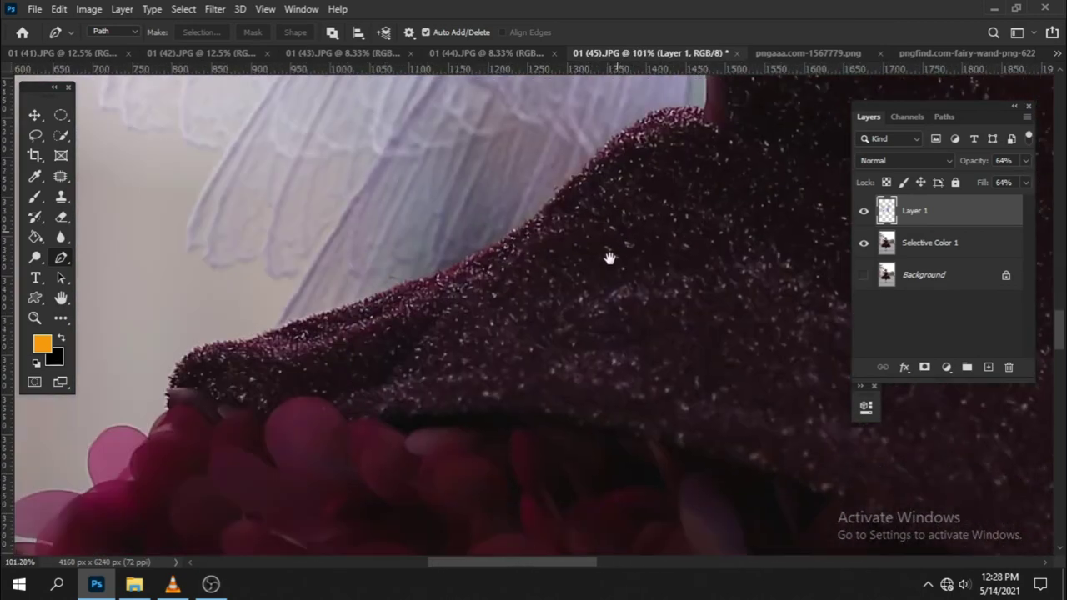
pyautogui.scroll(3, 548, 335)
pyautogui.hscroll(2, 514, 312)
pyautogui.scroll(-2, 515, 313)
pyautogui.scroll(-1, 550, 269)
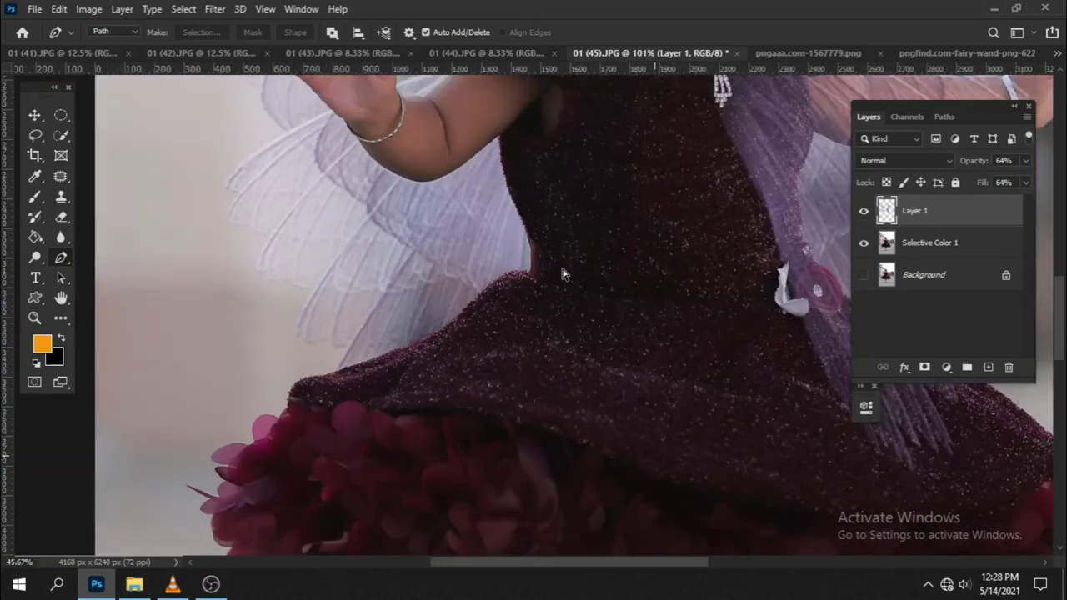
pyautogui.scroll(-1, 562, 274)
pyautogui.scroll(-1, 678, 238)
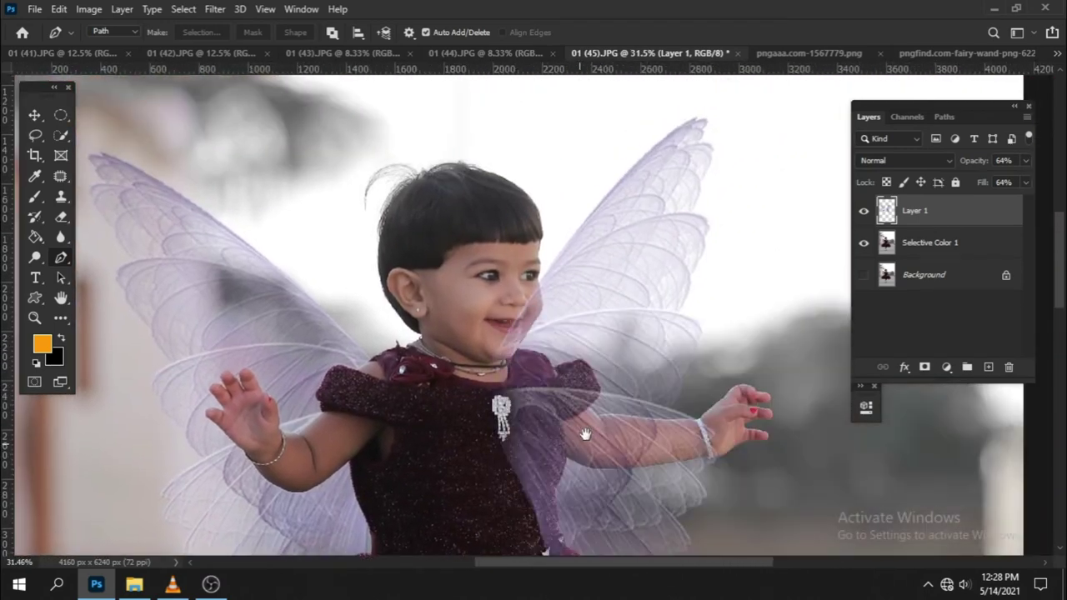
pyautogui.scroll(1, 555, 286)
pyautogui.scroll(2, 513, 302)
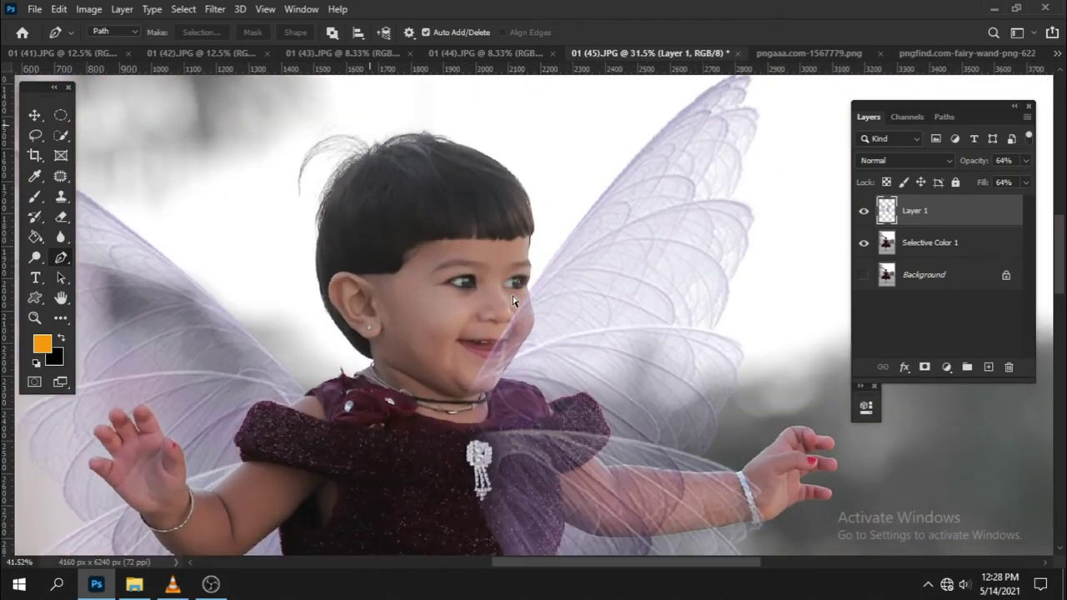
# Start a new pen path at the girl's neck and curve it along the cheek and chin
pyautogui.click(382, 523)
pyautogui.moveTo(404, 351); pyautogui.dragTo(427, 322)
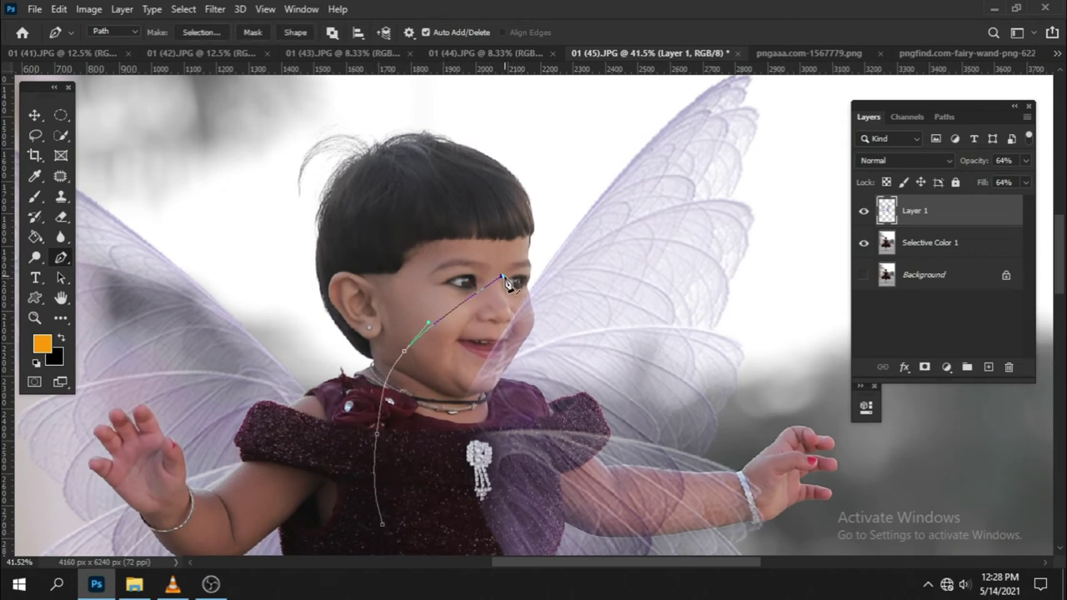
pyautogui.scroll(2, 488, 283)
pyautogui.scroll(2, 500, 309)
pyautogui.scroll(1, 521, 337)
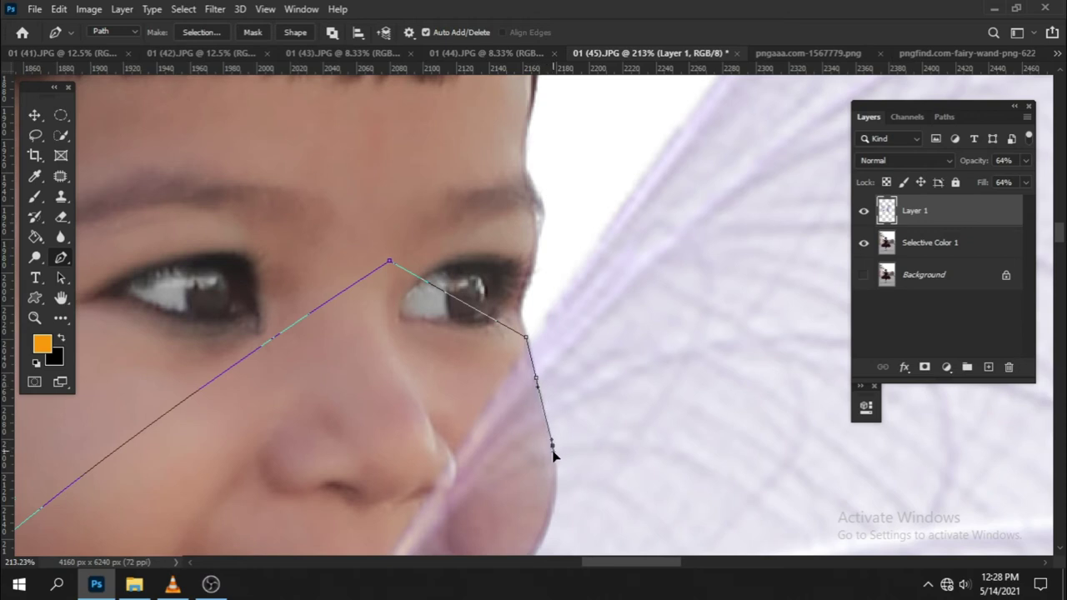
pyautogui.moveTo(554, 513)
pyautogui.mouseDown()
pyautogui.moveTo(552, 522)
pyautogui.moveTo(600, 283)
pyautogui.mouseUp()
pyautogui.moveTo(550, 375); pyautogui.dragTo(537, 393)
pyautogui.moveTo(503, 456)
pyautogui.mouseDown()
pyautogui.moveTo(495, 464)
pyautogui.moveTo(565, 250)
pyautogui.mouseUp()
pyautogui.moveTo(533, 282)
pyautogui.mouseDown()
pyautogui.moveTo(500, 337)
pyautogui.moveTo(538, 360)
pyautogui.moveTo(687, 397)
pyautogui.mouseUp()
# Extend the path down the shoulder, along the fuzzy sleeve and the arm to the hand
pyautogui.click(704, 411)
pyautogui.moveTo(738, 478); pyautogui.dragTo(674, 342)
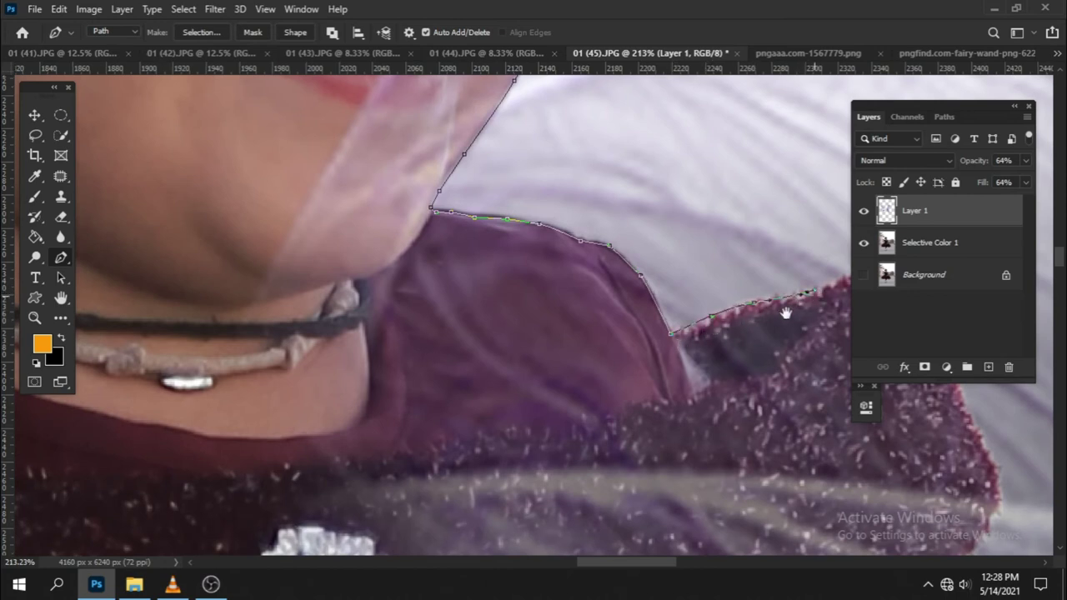
pyautogui.moveTo(786, 310); pyautogui.dragTo(620, 356)
pyautogui.moveTo(658, 389); pyautogui.dragTo(663, 444)
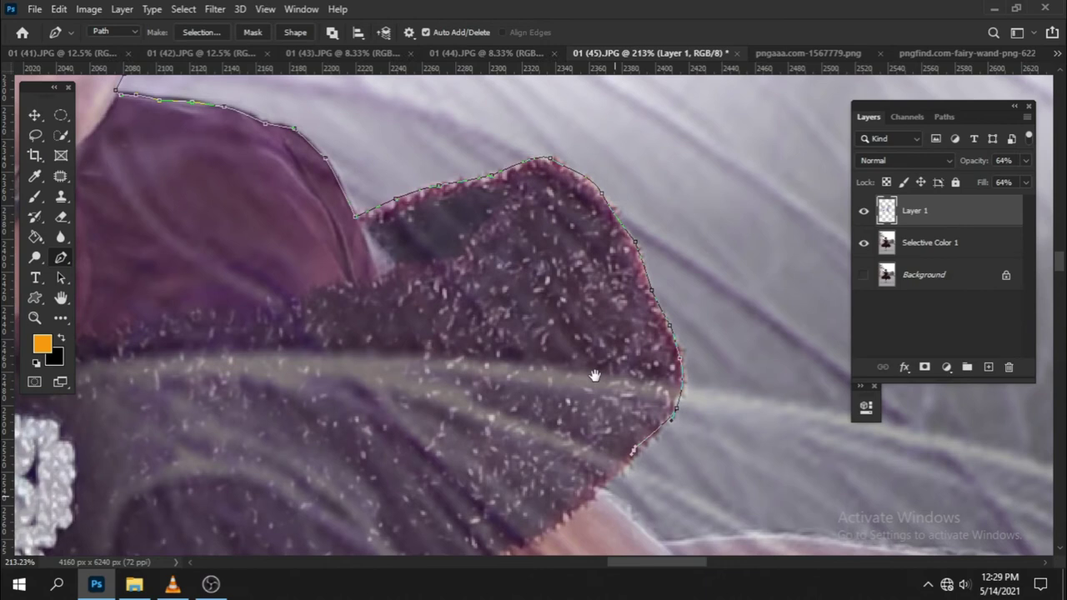
pyautogui.moveTo(595, 374); pyautogui.dragTo(630, 297)
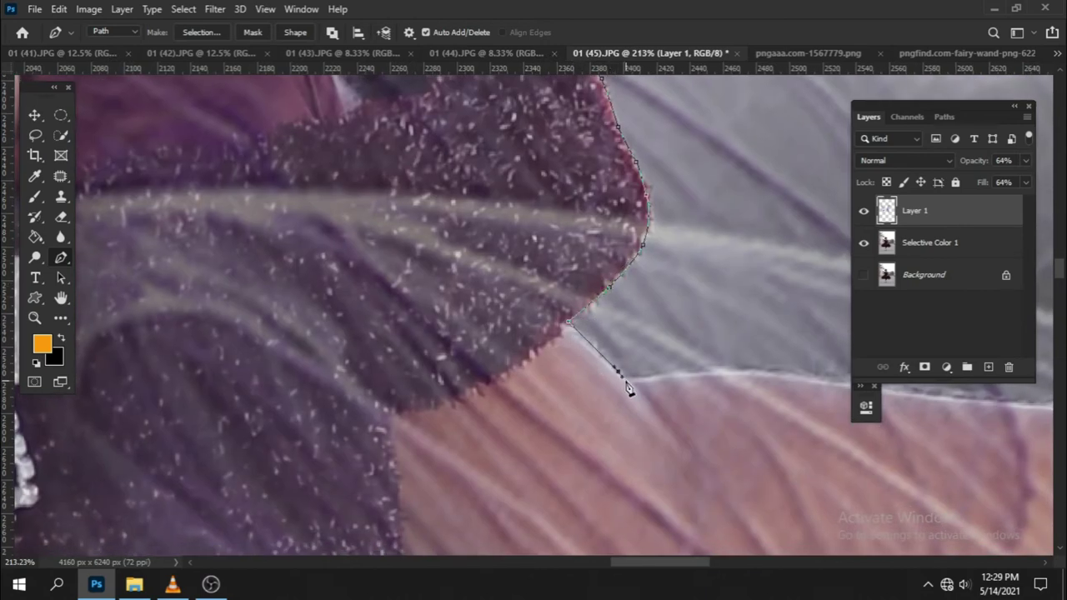
pyautogui.moveTo(740, 381); pyautogui.dragTo(598, 385)
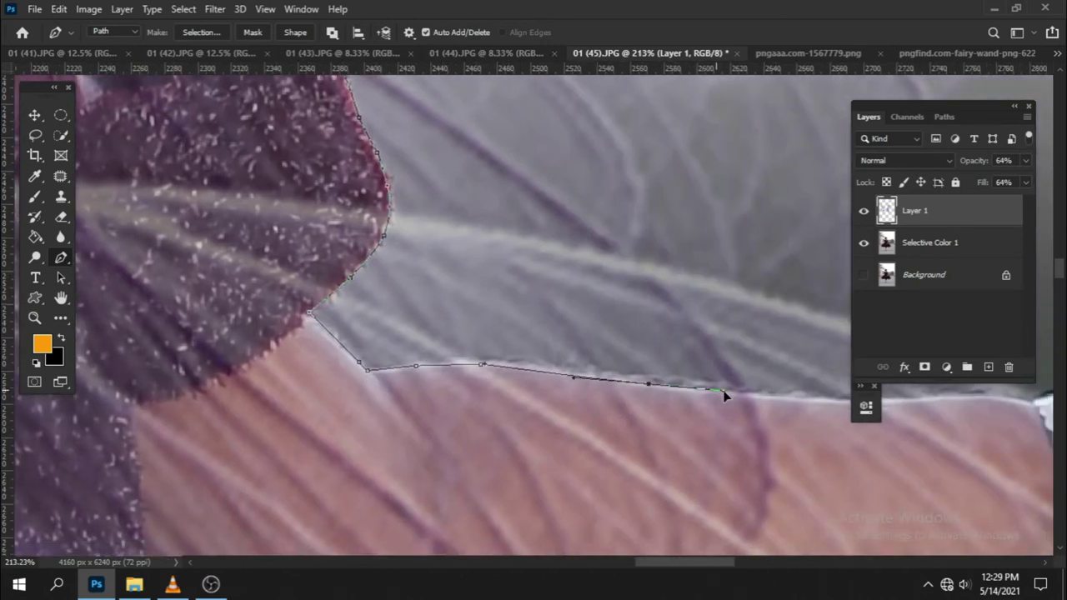
pyautogui.moveTo(724, 395); pyautogui.dragTo(608, 433)
pyautogui.moveTo(696, 429)
pyautogui.mouseDown()
pyautogui.moveTo(631, 440)
pyautogui.moveTo(668, 445)
pyautogui.mouseUp()
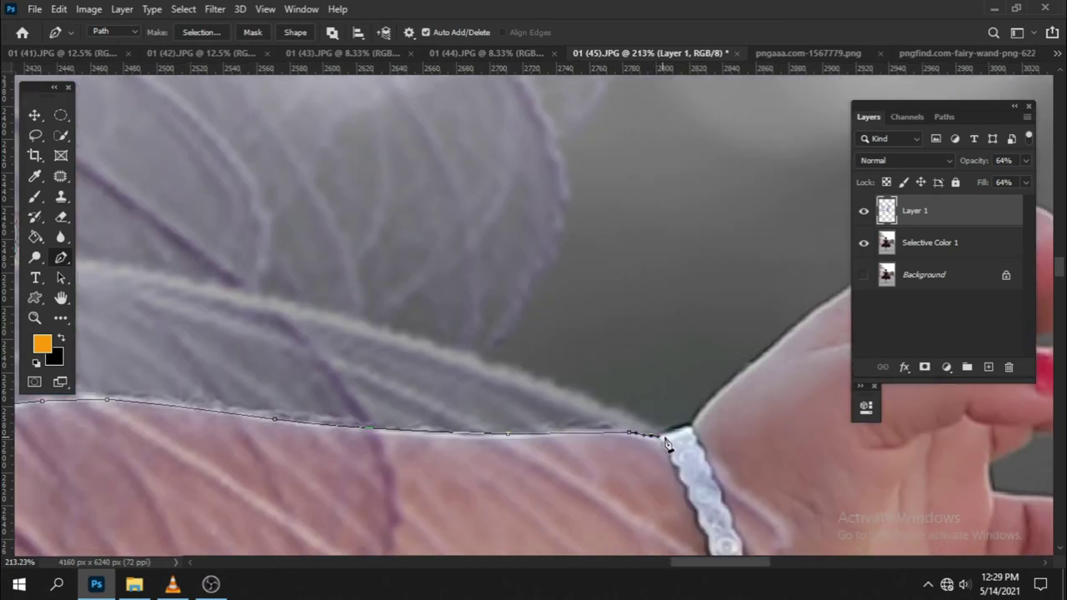
pyautogui.scroll(3, 550, 500)
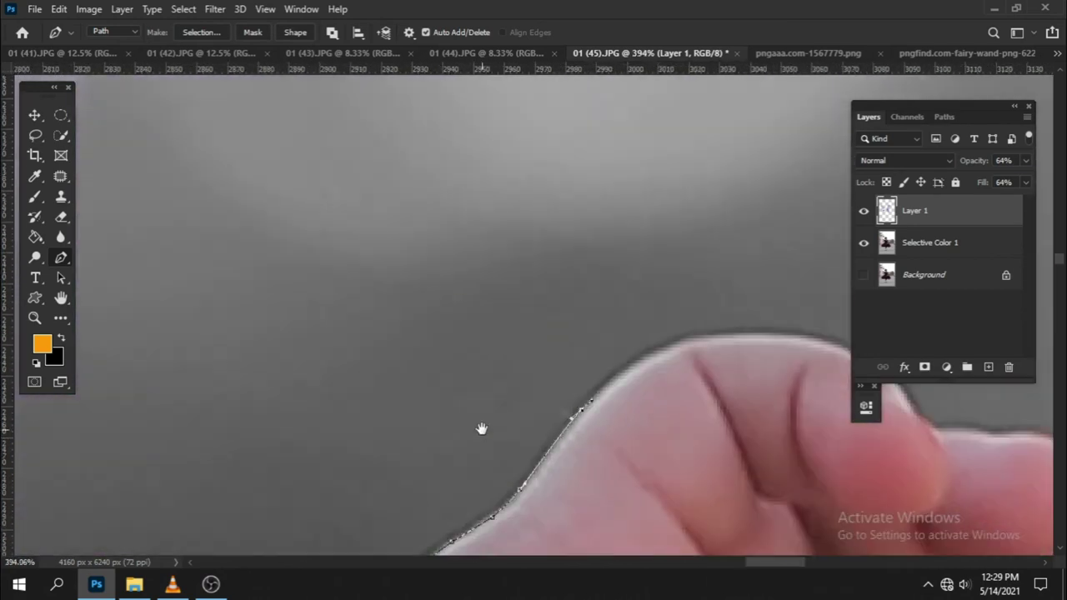
# Trace the path along the hand's edge, around the first fingertip and its underside
pyautogui.moveTo(714, 350); pyautogui.dragTo(483, 429)
pyautogui.moveTo(550, 393); pyautogui.dragTo(592, 395)
pyautogui.click(636, 389)
pyautogui.moveTo(728, 415); pyautogui.dragTo(761, 437)
pyautogui.click(775, 468)
pyautogui.moveTo(810, 480)
pyautogui.mouseDown()
pyautogui.moveTo(850, 490)
pyautogui.moveTo(636, 353)
pyautogui.mouseUp()
pyautogui.click(684, 392)
pyautogui.click(691, 427)
pyautogui.click(669, 468)
pyautogui.click(633, 482)
pyautogui.click(552, 481)
pyautogui.click(498, 497)
# Trace along the lower finger edge and curve around the painted fingertip
pyautogui.click(460, 508)
pyautogui.click(431, 516)
pyautogui.click(471, 526)
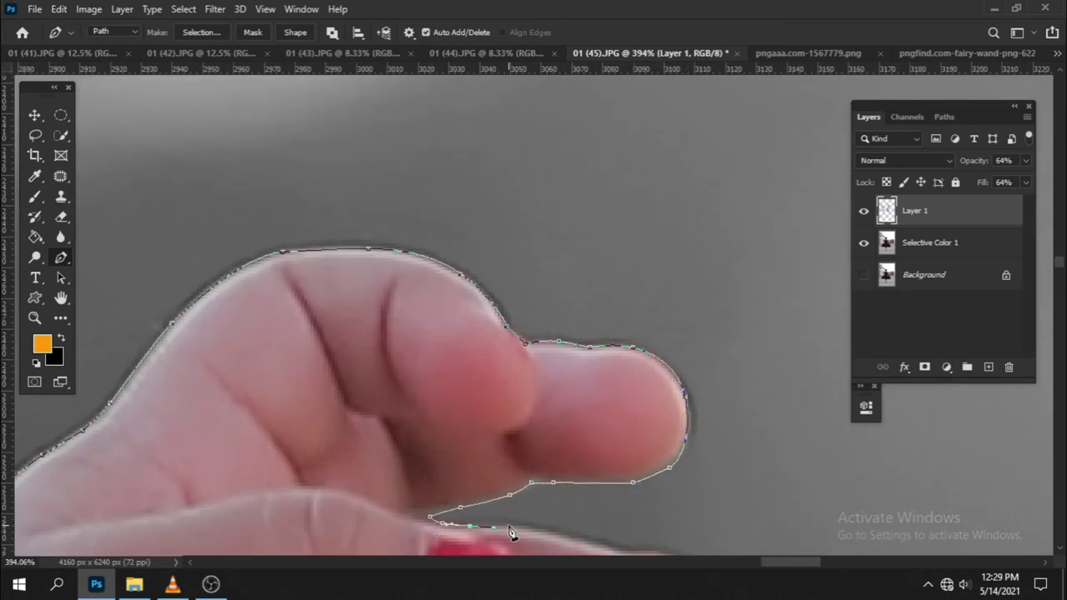
pyautogui.click(529, 526)
pyautogui.moveTo(546, 533); pyautogui.dragTo(466, 414)
pyautogui.click(548, 432)
pyautogui.click(588, 436)
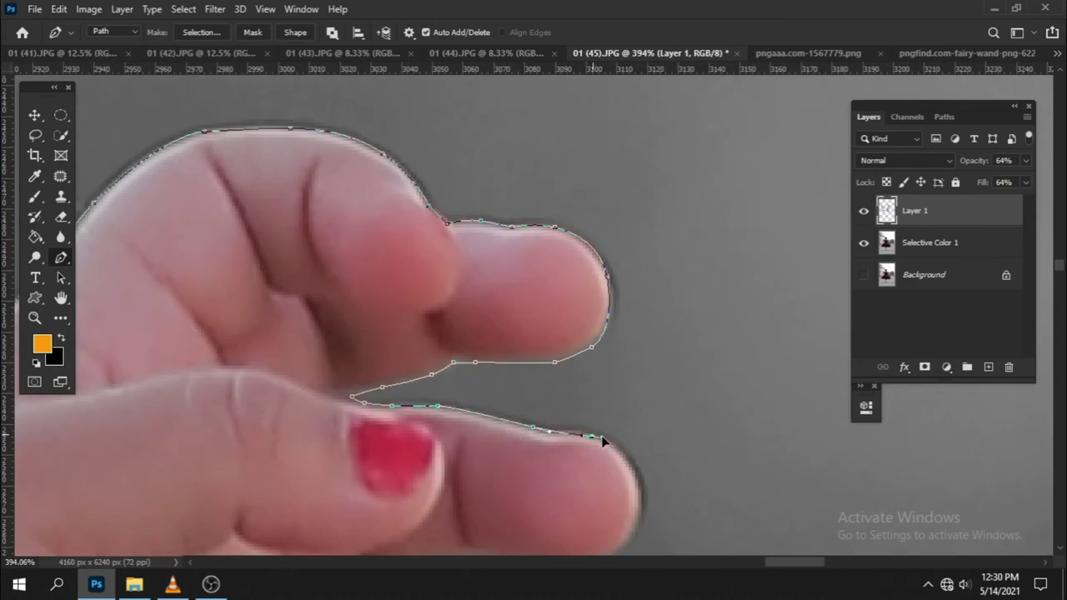
pyautogui.moveTo(642, 488); pyautogui.dragTo(687, 325)
pyautogui.moveTo(653, 401); pyautogui.dragTo(625, 414)
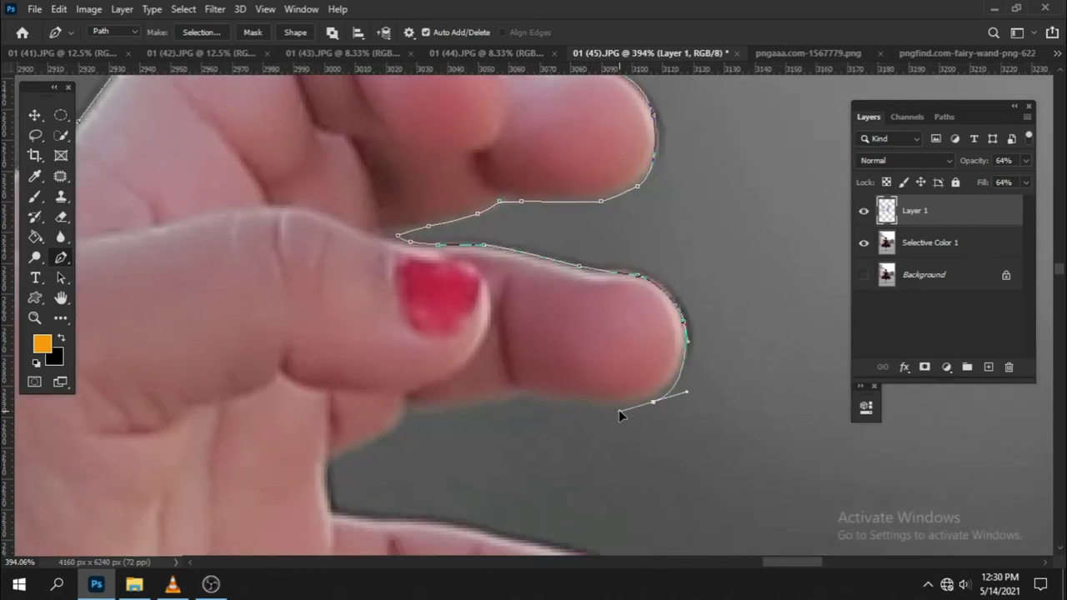
# Extend the path down from the bracelet and left along the arm's lower edge
pyautogui.scroll(-5, 510, 405)
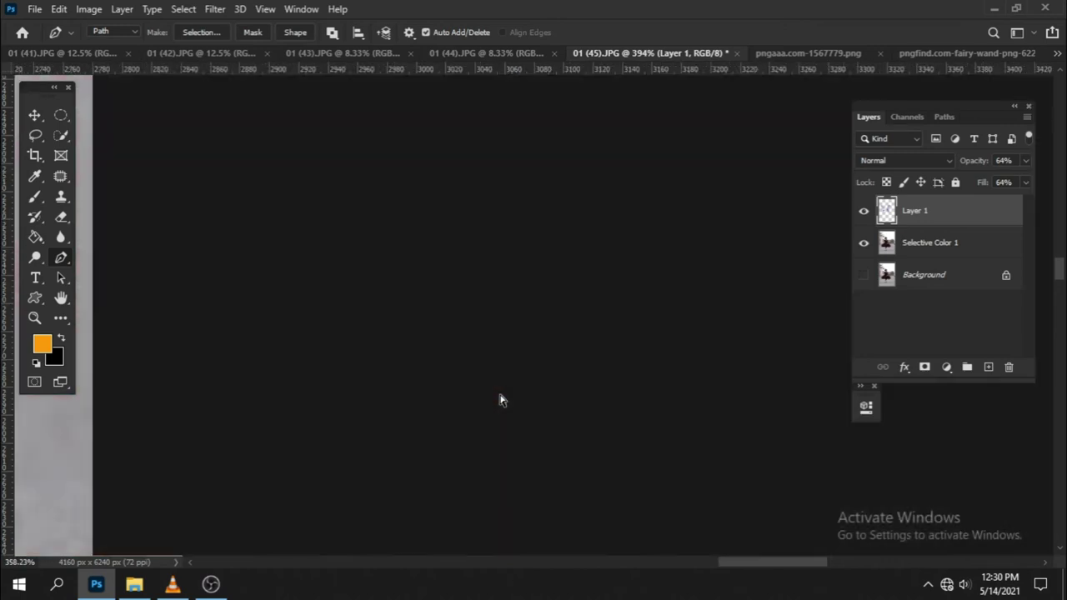
pyautogui.scroll(-1, 335, 473)
pyautogui.moveTo(335, 473)
pyautogui.mouseDown()
pyautogui.moveTo(396, 350)
pyautogui.moveTo(459, 375)
pyautogui.mouseUp()
pyautogui.scroll(5, 522, 288)
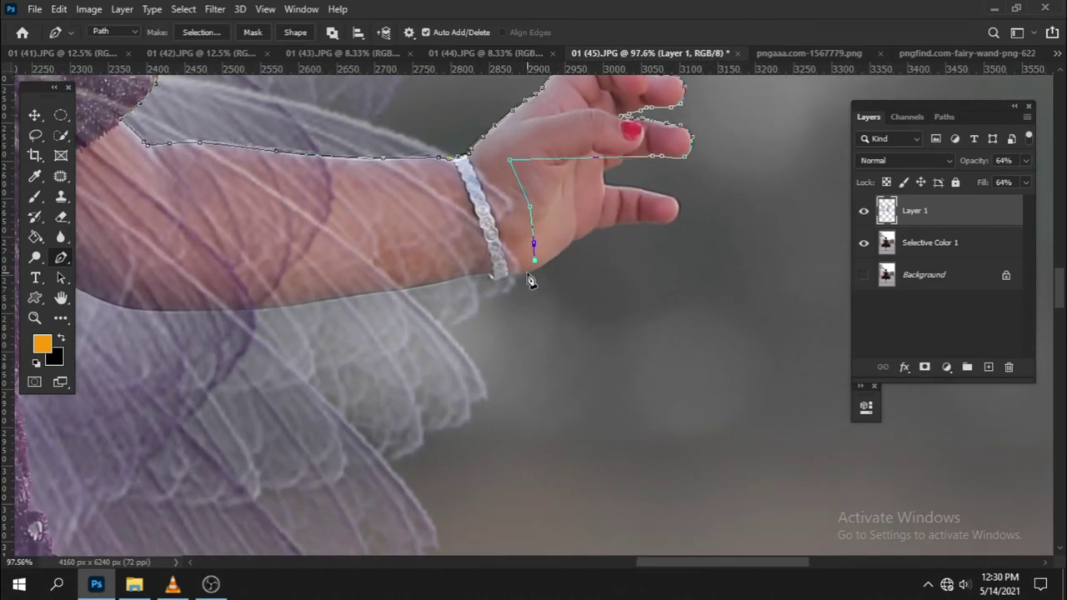
pyautogui.moveTo(450, 298); pyautogui.dragTo(421, 310)
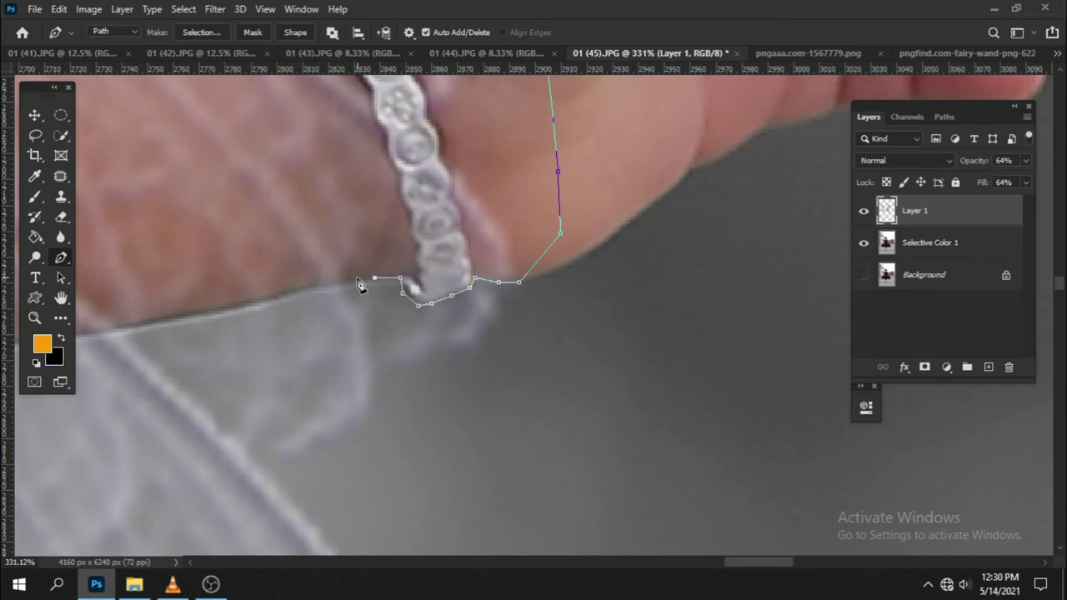
pyautogui.hscroll(-5, 433, 296)
pyautogui.click(565, 294)
pyautogui.click(509, 298)
pyautogui.click(432, 315)
pyautogui.click(390, 325)
pyautogui.hscroll(-3, 488, 350)
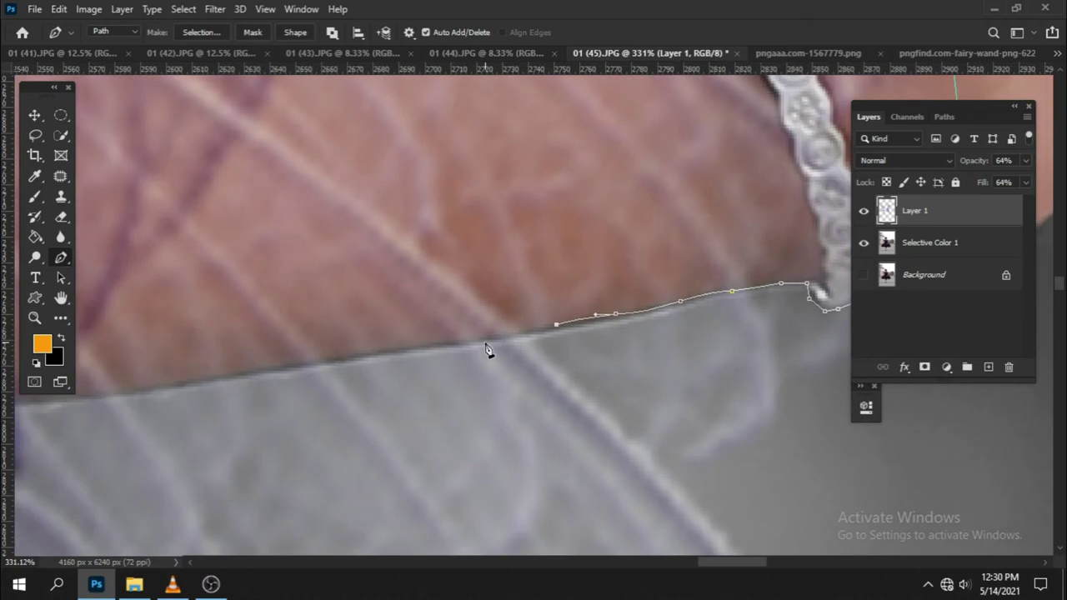
pyautogui.hscroll(-3, 489, 350)
# Continue the path along the arm edge with smooth and curved points
pyautogui.click(445, 386)
pyautogui.hscroll(-5, 445, 386)
pyautogui.click(525, 398)
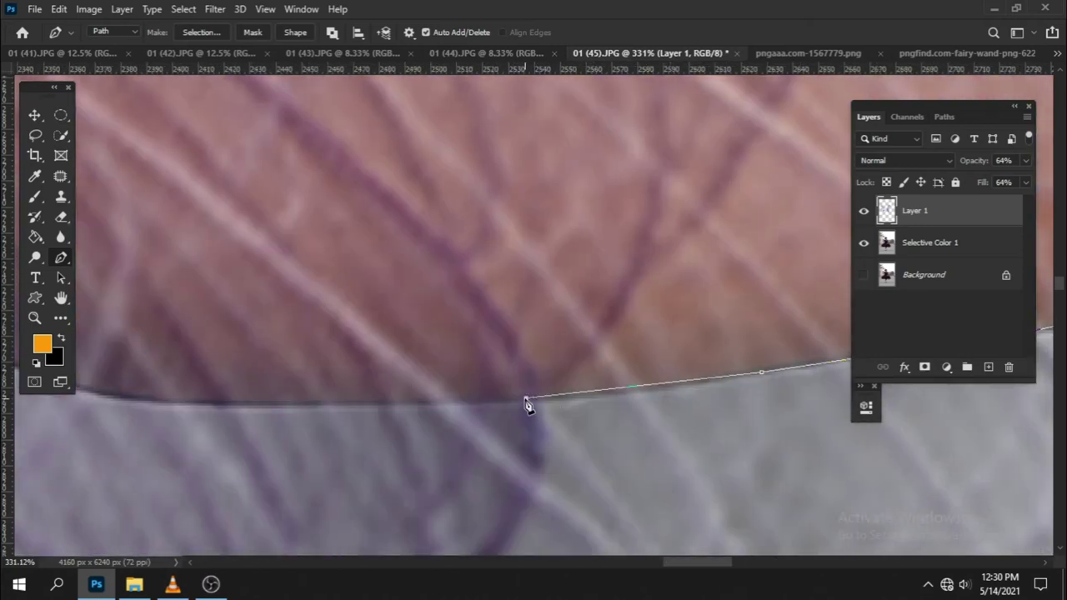
pyautogui.hscroll(-5, 525, 405)
pyautogui.hscroll(-2, 466, 409)
pyautogui.moveTo(568, 436)
pyautogui.mouseDown()
pyautogui.moveTo(480, 420)
pyautogui.moveTo(380, 383)
pyautogui.moveTo(393, 445)
pyautogui.mouseUp()
pyautogui.hscroll(-3, 429, 428)
pyautogui.scroll(-5, 393, 445)
pyautogui.moveTo(381, 405); pyautogui.dragTo(372, 442)
# Follow the arm and extend the path further down its edge
pyautogui.moveTo(339, 504); pyautogui.dragTo(394, 248)
pyautogui.click(406, 409)
pyautogui.scroll(-3, 417, 425)
pyautogui.click(442, 381)
pyautogui.click(445, 468)
pyautogui.scroll(-3, 467, 275)
# Curve the path around the waist flower and back onto the arm
pyautogui.click(492, 358)
pyautogui.click(540, 382)
pyautogui.moveTo(565, 388); pyautogui.dragTo(348, 278)
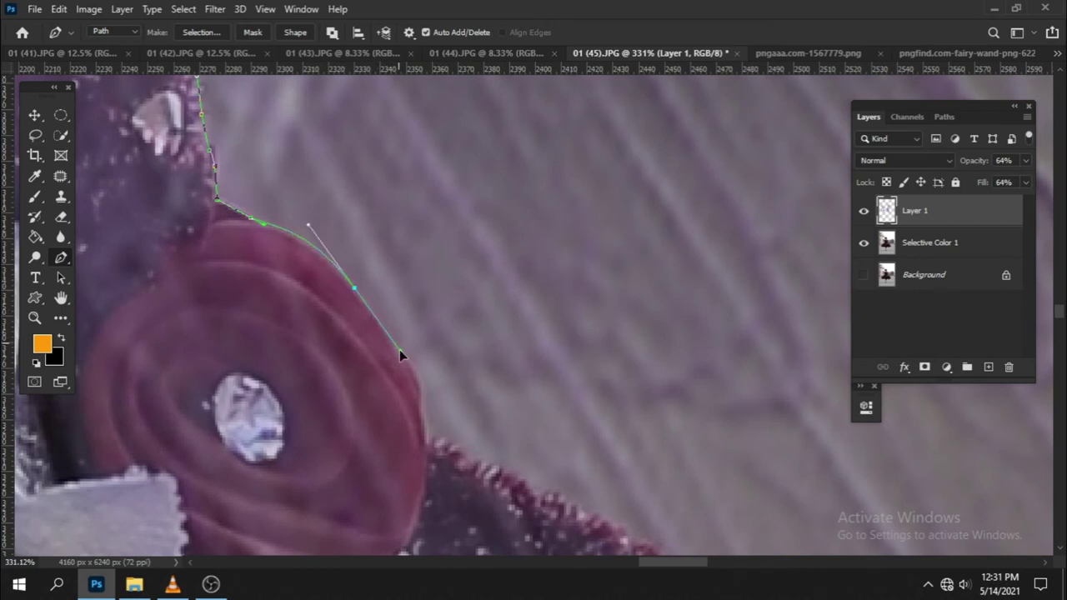
pyautogui.click(422, 386)
pyautogui.click(425, 438)
pyautogui.click(465, 458)
pyautogui.moveTo(491, 463); pyautogui.dragTo(287, 255)
# Add more points along the arm edge past the flower
pyautogui.click(366, 306)
pyautogui.click(444, 346)
pyautogui.click(496, 377)
pyautogui.moveTo(497, 379); pyautogui.dragTo(221, 229)
pyautogui.click(319, 285)
pyautogui.click(456, 369)
# Trace the path along the dress's fuzzy edge and down its side
pyautogui.moveTo(486, 372); pyautogui.dragTo(389, 214)
pyautogui.click(465, 270)
pyautogui.click(553, 331)
pyautogui.moveTo(623, 392); pyautogui.dragTo(419, 238)
pyautogui.click(588, 342)
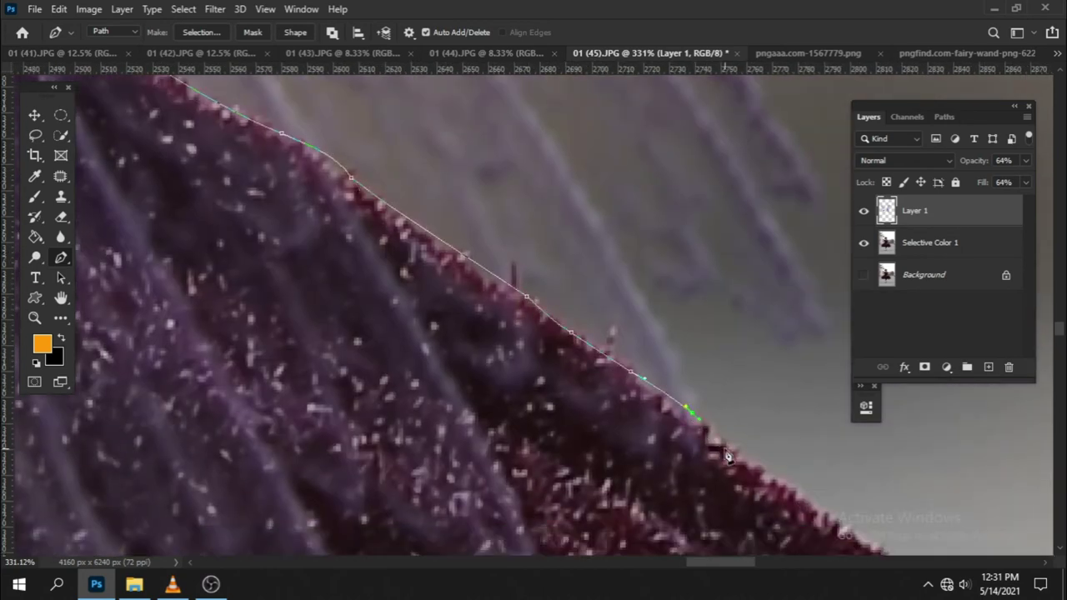
pyautogui.scroll(-5, 631, 378)
pyautogui.scroll(-3, 630, 378)
pyautogui.moveTo(432, 343)
pyautogui.mouseDown()
pyautogui.moveTo(375, 294)
pyautogui.moveTo(331, 312)
pyautogui.mouseUp()
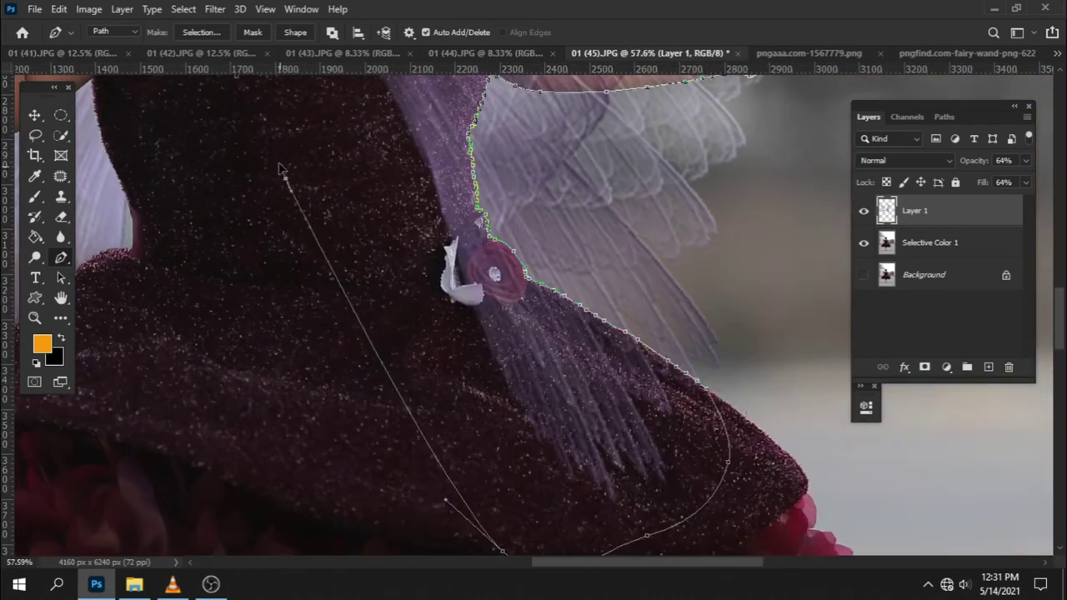
# Make a 5 px feathered selection from the sleeve path, delete the wing on Layer 1, deselect and zoom out
pyautogui.rightClick(407, 293)
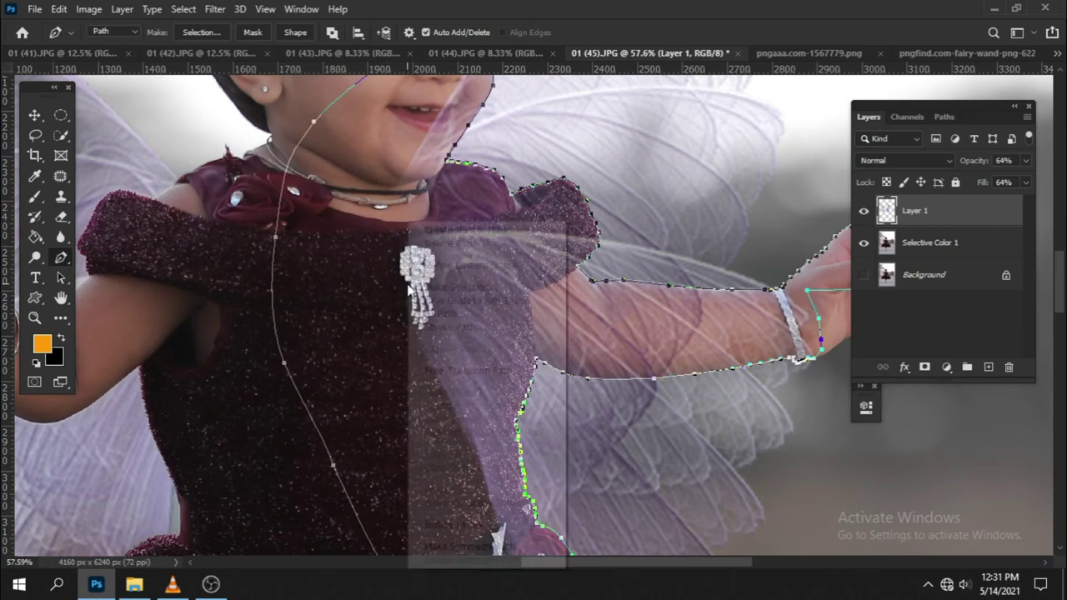
pyautogui.click(458, 287)
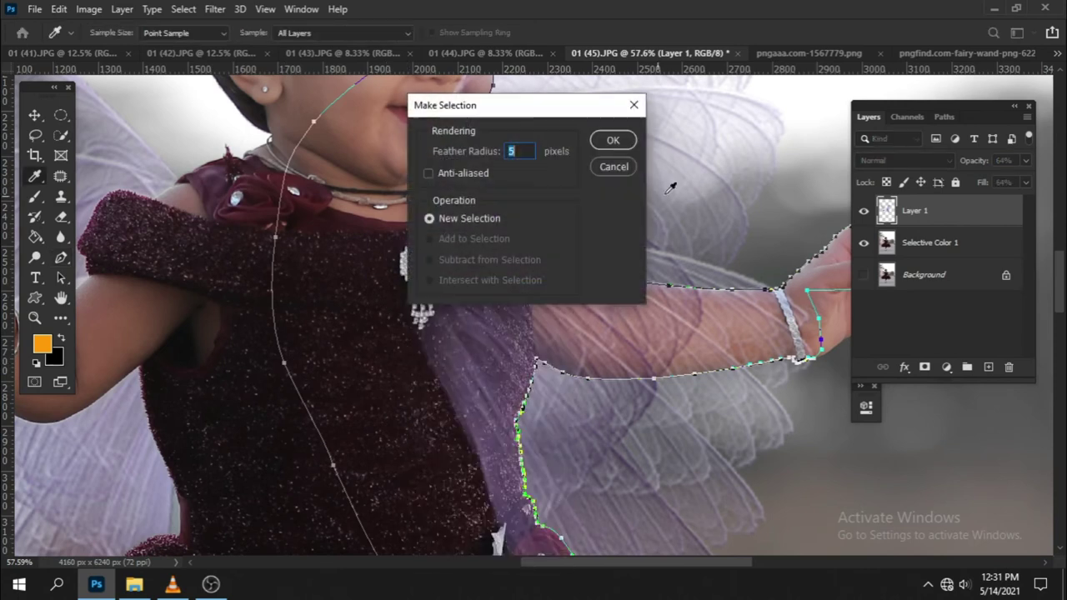
pyautogui.click(614, 148)
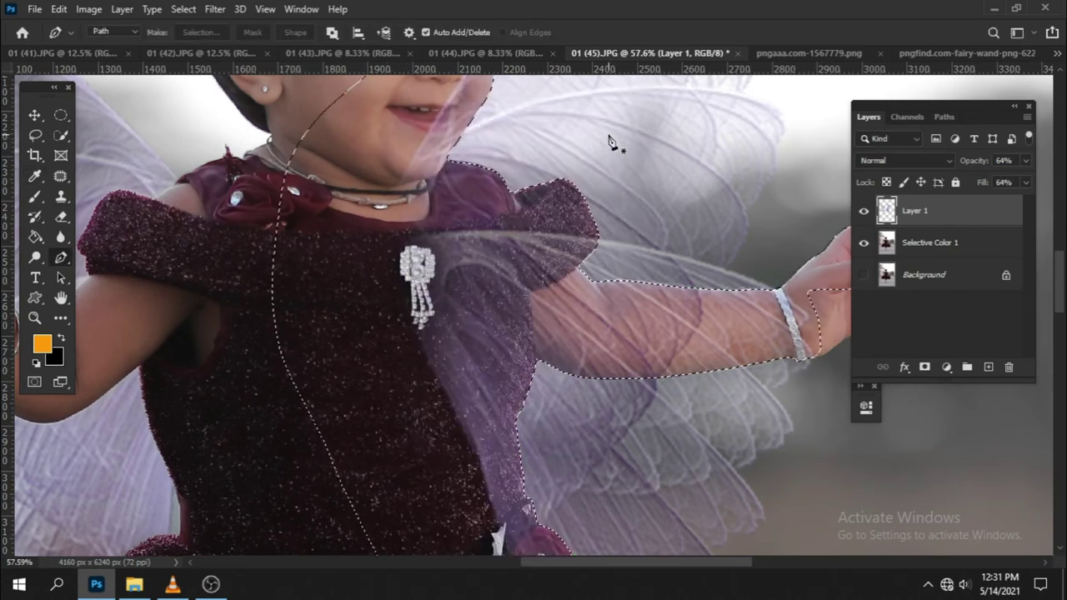
pyautogui.press('Delete')
pyautogui.hotkey('ctrl', 'd')
pyautogui.keyDown('alt'); pyautogui.scroll(-2, 595, 120); pyautogui.keyUp('alt')
pyautogui.keyDown('alt'); pyautogui.scroll(-2, 595, 119); pyautogui.keyUp('alt')
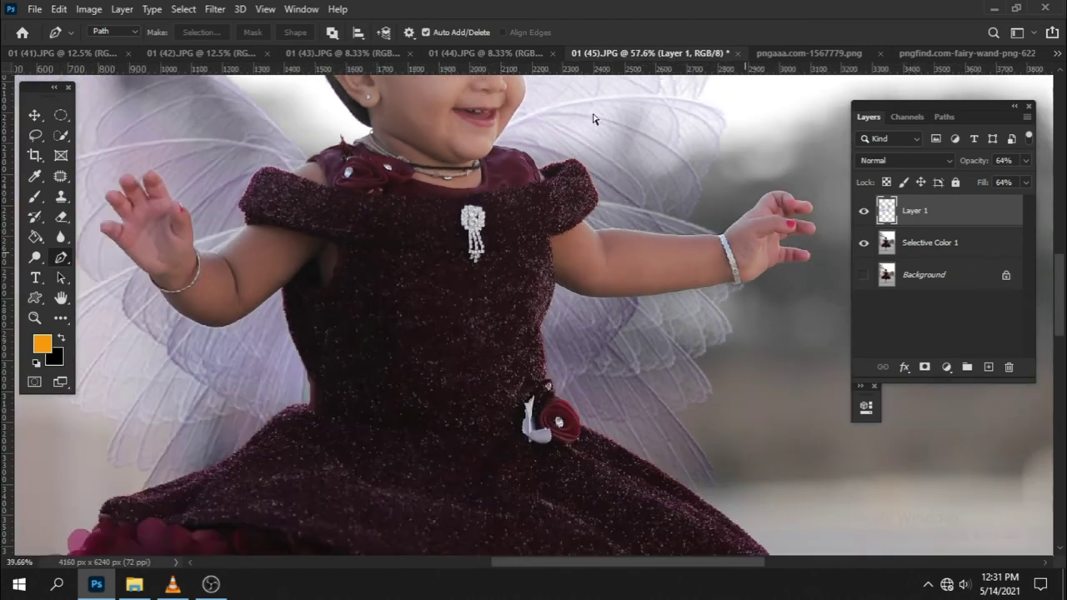
pyautogui.keyDown('alt'); pyautogui.scroll(-2, 591, 114); pyautogui.keyUp('alt')
pyautogui.keyDown('alt'); pyautogui.scroll(-1, 566, 184); pyautogui.keyUp('alt')
pyautogui.keyDown('alt'); pyautogui.scroll(-1, 530, 258); pyautogui.keyUp('alt')
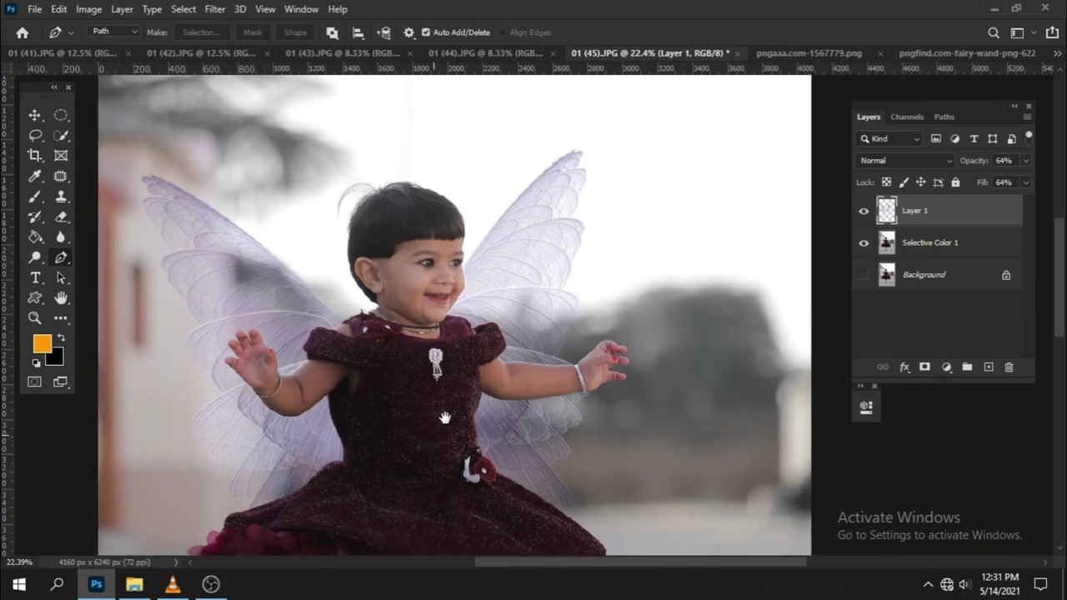
# Toggle Layer 1's visibility to compare, then set its Opacity and Fill to 100%
pyautogui.keyDown('alt'); pyautogui.scroll(-1, 479, 366); pyautogui.keyUp('alt')
pyautogui.scroll(-1, 494, 353)
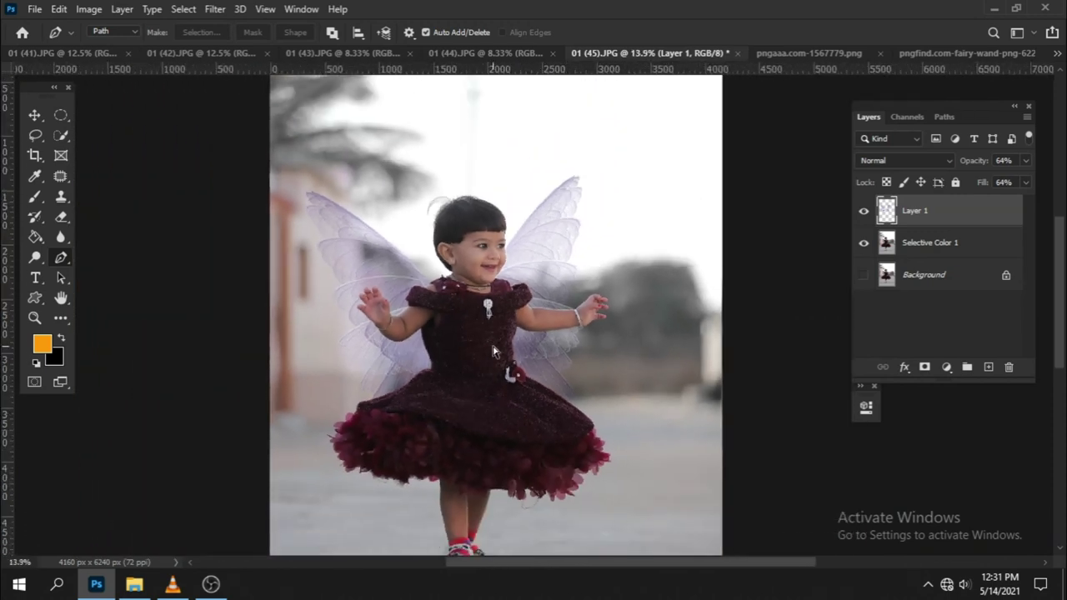
pyautogui.moveTo(481, 365); pyautogui.dragTo(431, 315)
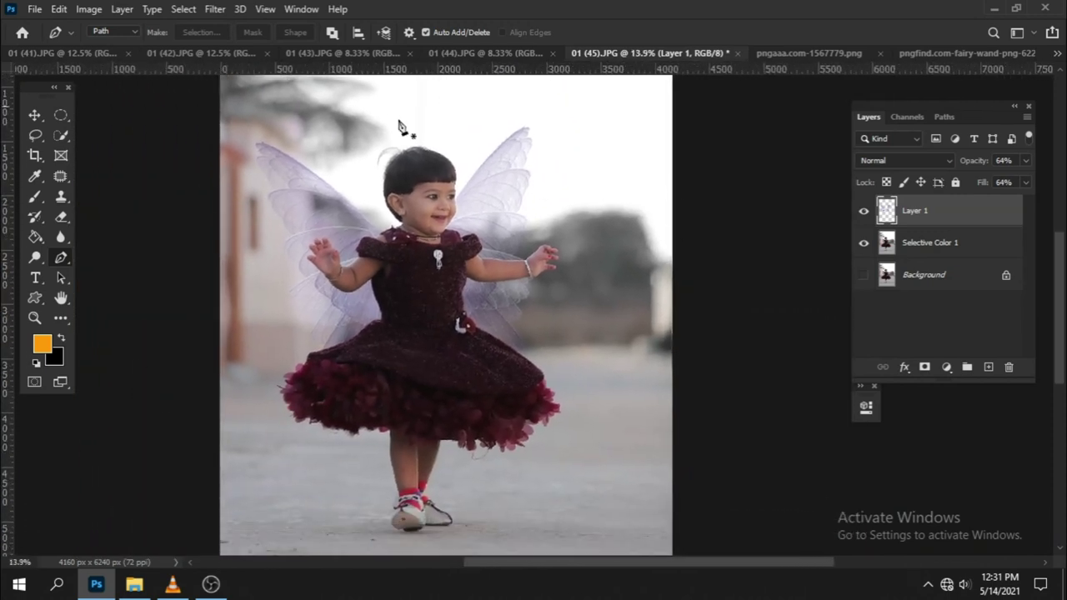
pyautogui.click(864, 211)
pyautogui.click(864, 210)
pyautogui.click(1025, 160)
pyautogui.moveTo(1002, 177)
pyautogui.mouseDown()
pyautogui.moveTo(1042, 185)
pyautogui.moveTo(997, 202)
pyautogui.moveTo(1060, 201)
pyautogui.mouseUp()
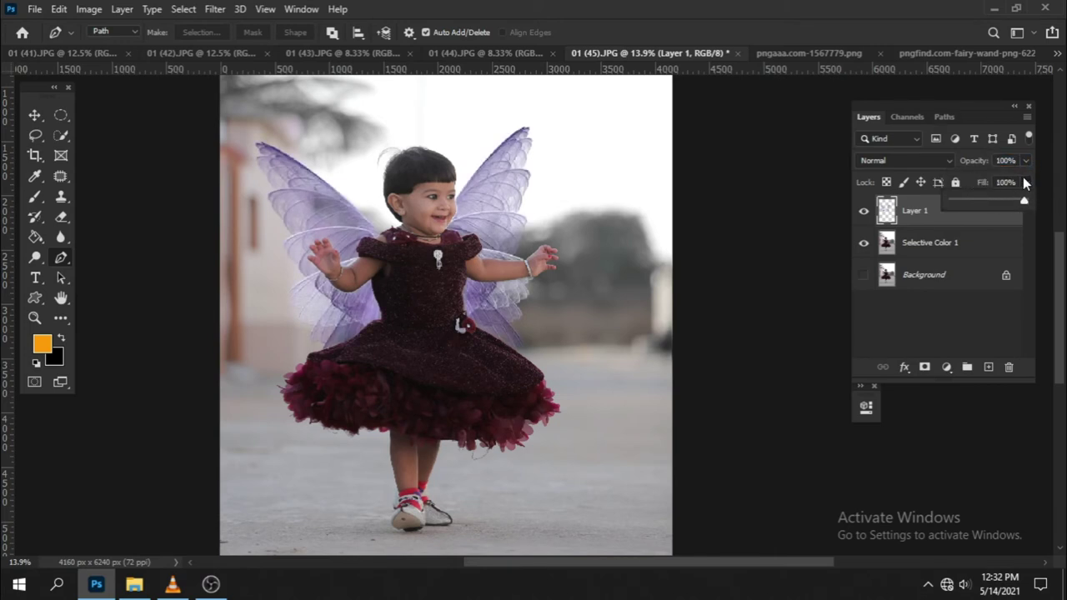
pyautogui.click(1032, 183)
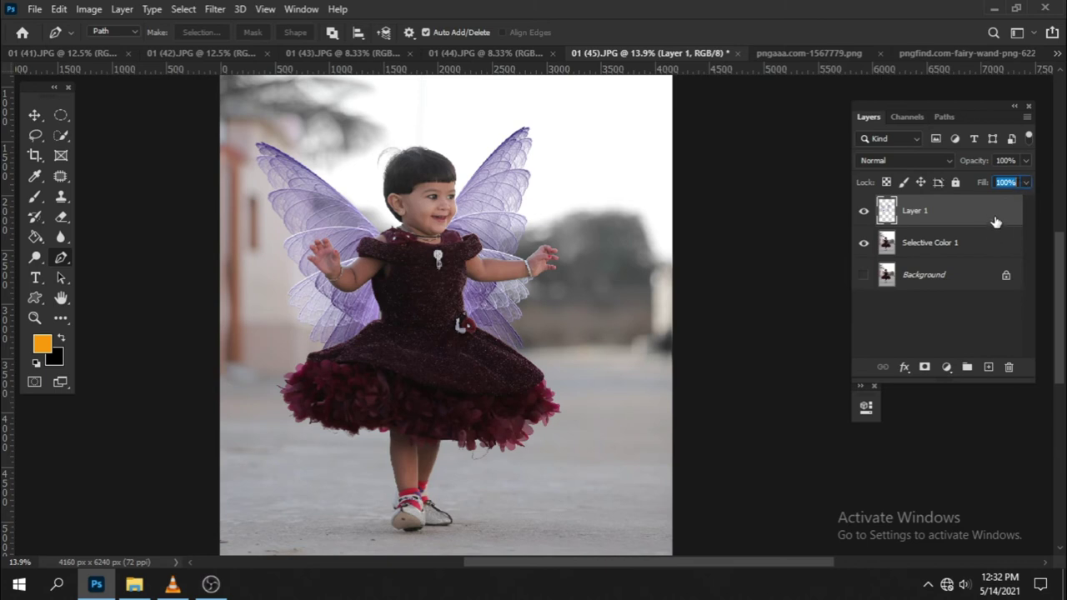
# Apply Hue/Saturation to Layer 1 with Hue +72 and Saturation 0, turning the wings pink
pyautogui.hotkey('ctrl', 'u')
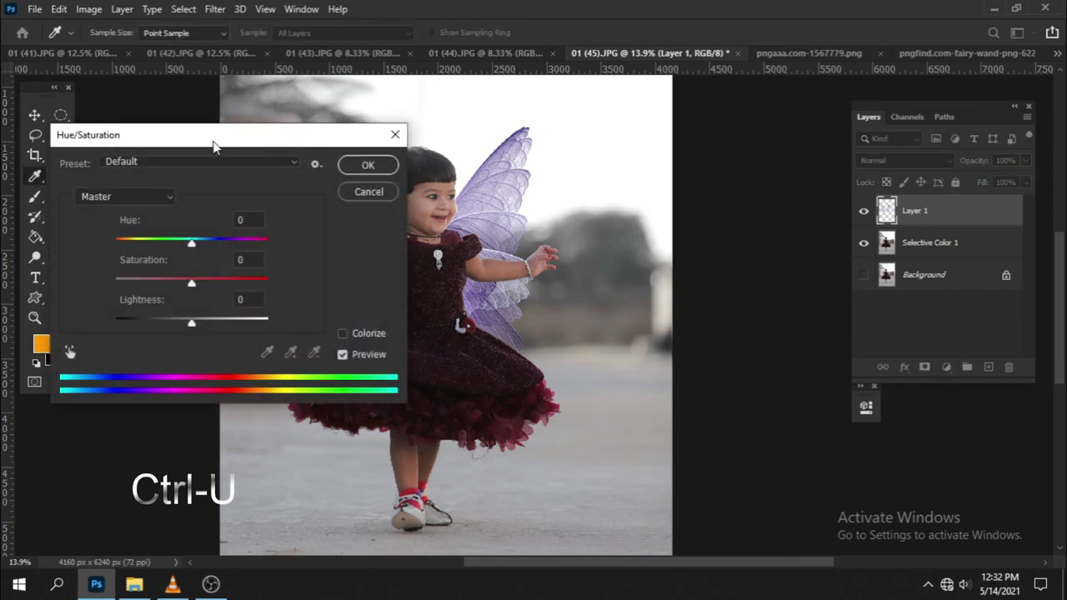
pyautogui.moveTo(489, 225); pyautogui.dragTo(693, 242)
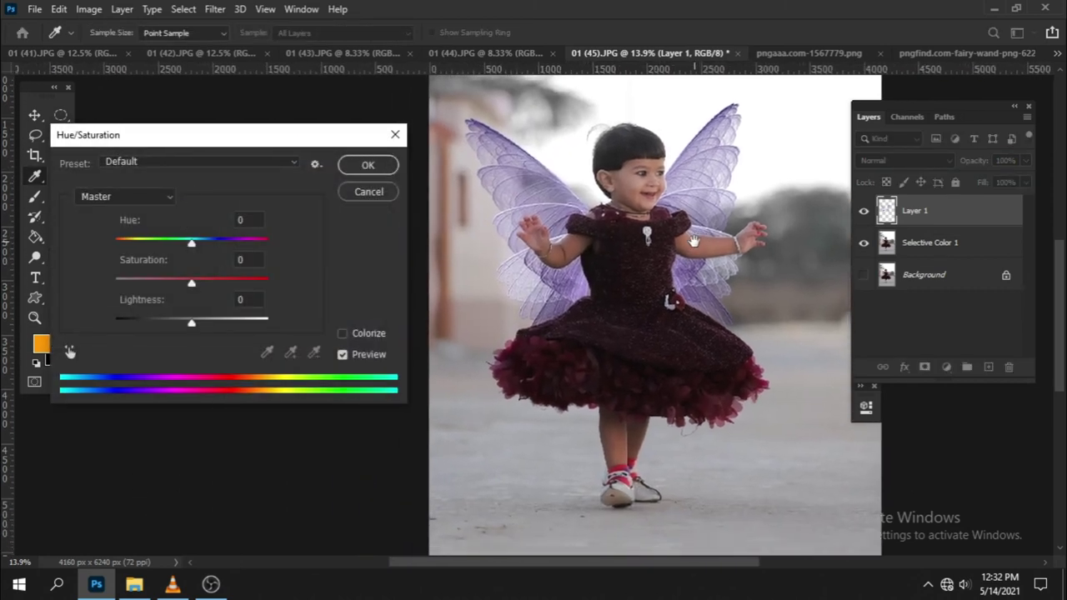
pyautogui.moveTo(195, 248); pyautogui.dragTo(236, 250)
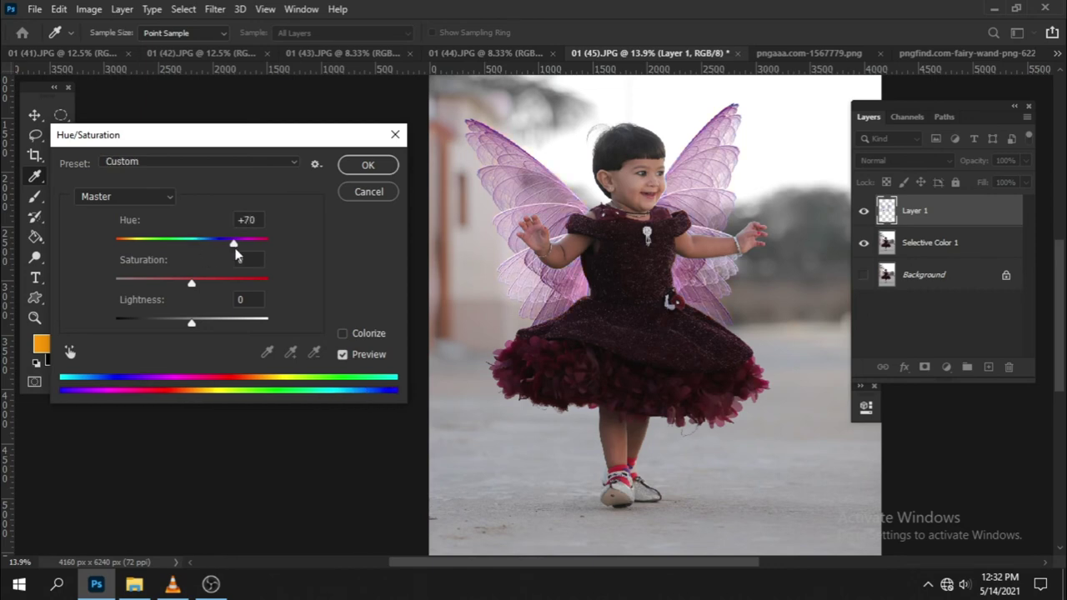
pyautogui.moveTo(205, 282); pyautogui.dragTo(196, 281)
pyautogui.click(194, 284)
pyautogui.click(358, 164)
pyautogui.press('p')
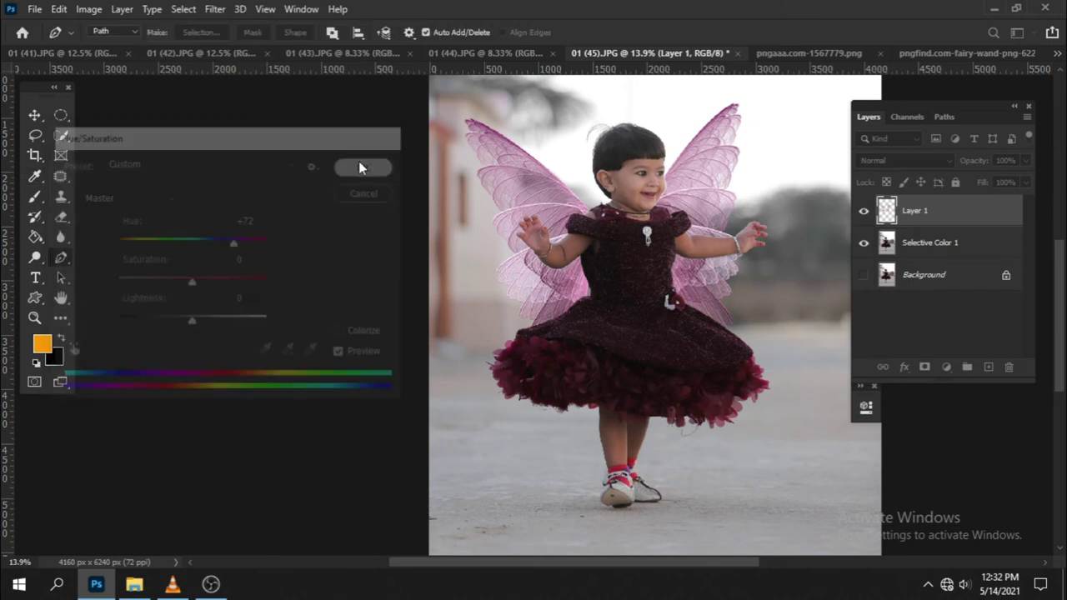
pyautogui.moveTo(433, 345); pyautogui.dragTo(359, 359)
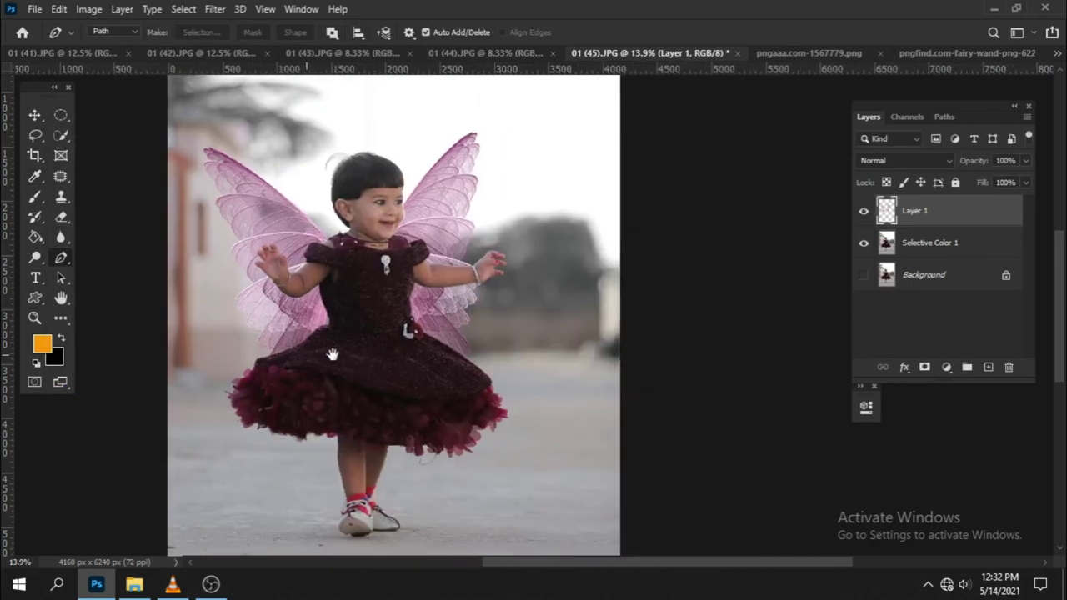
# Drag the pink star wand from the pngfind tab into the girl photo as Layer 2
pyautogui.press('v')
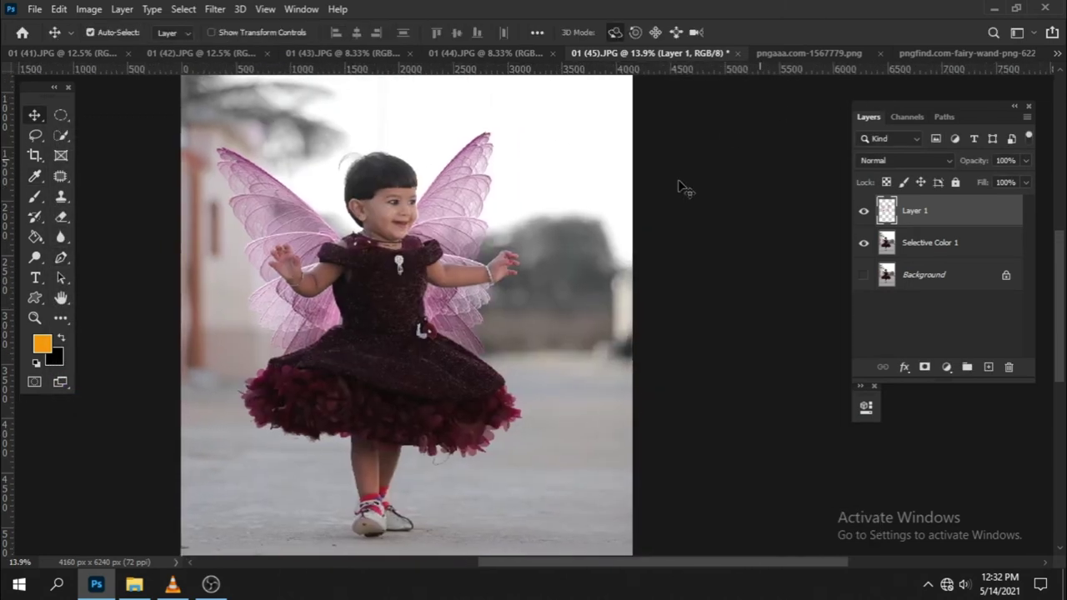
pyautogui.click(951, 53)
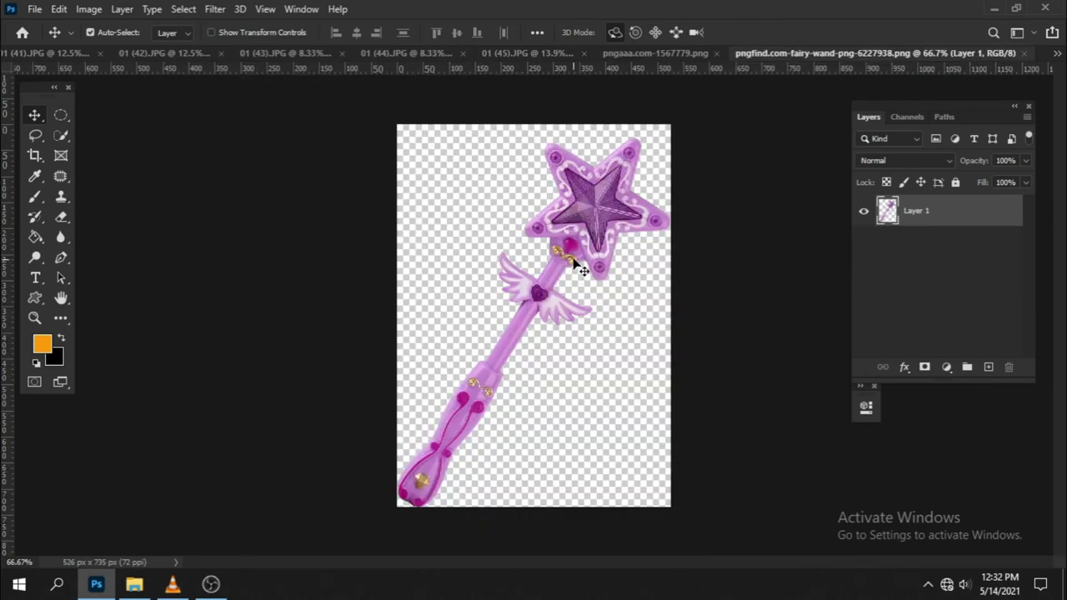
pyautogui.moveTo(593, 222)
pyautogui.mouseDown()
pyautogui.moveTo(611, 156)
pyautogui.moveTo(551, 248)
pyautogui.moveTo(515, 265)
pyautogui.mouseUp()
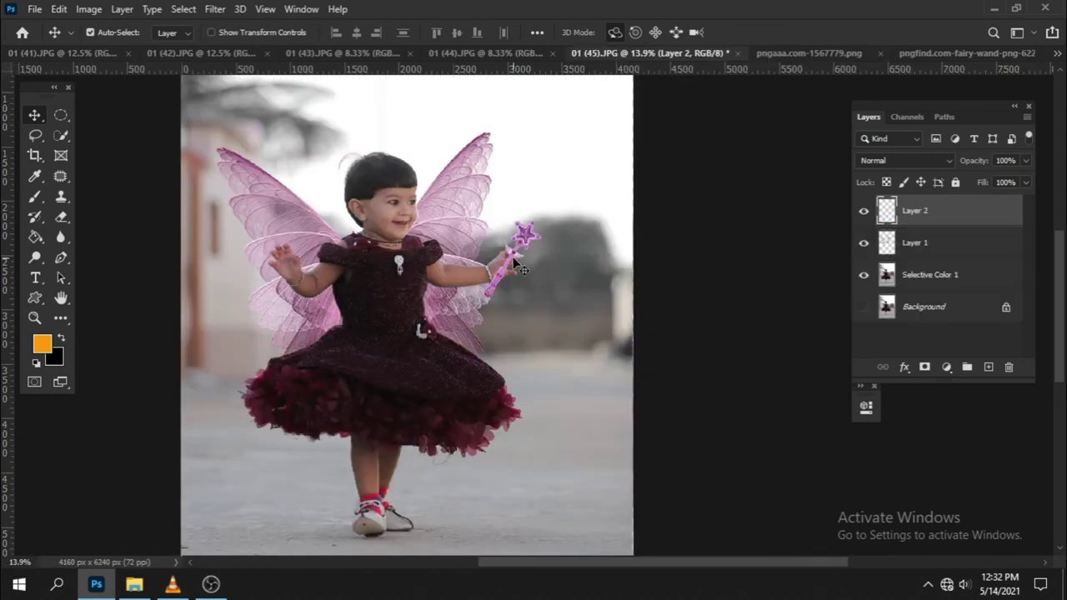
pyautogui.scroll(2, 550, 224)
pyautogui.scroll(1, 471, 247)
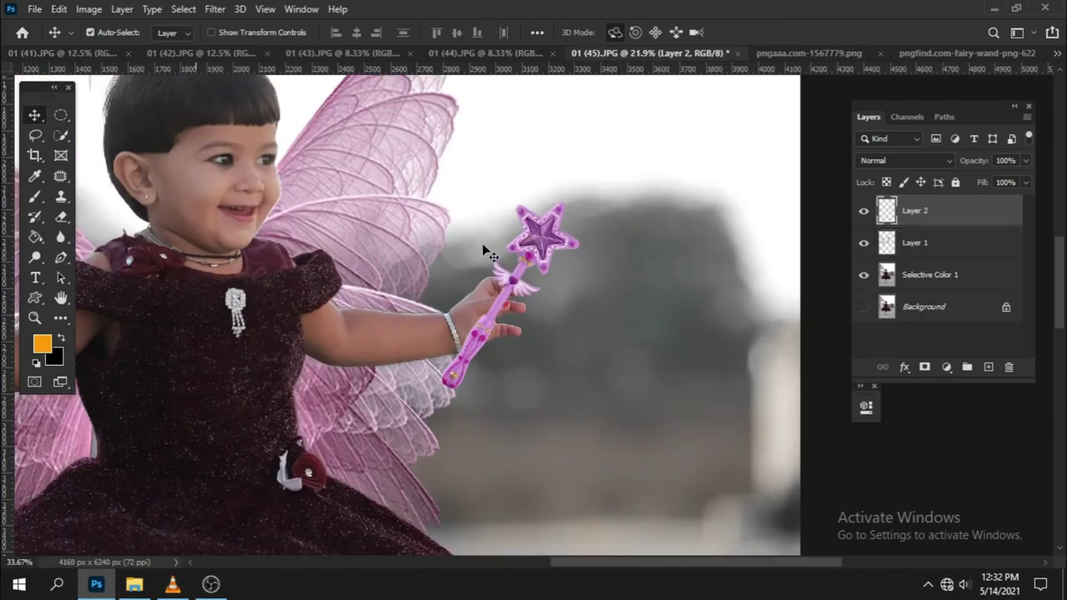
pyautogui.scroll(1, 483, 245)
pyautogui.scroll(1, 512, 239)
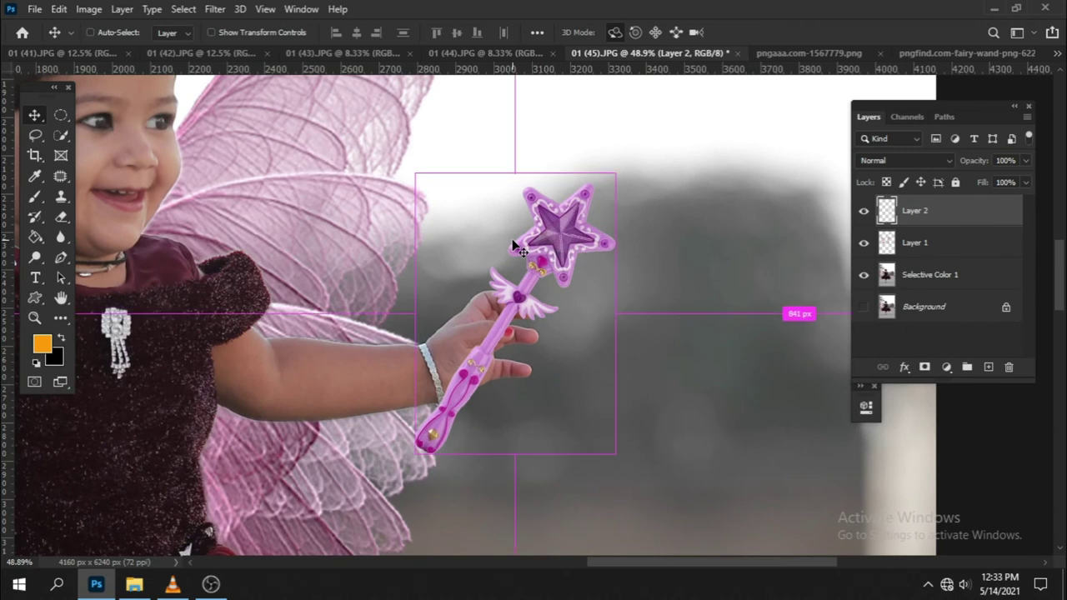
# Free-transform the wand to about -54° and commit it with its handle in her hand
pyautogui.hotkey('ctrl', 't')
pyautogui.moveTo(630, 270); pyautogui.dragTo(531, 109)
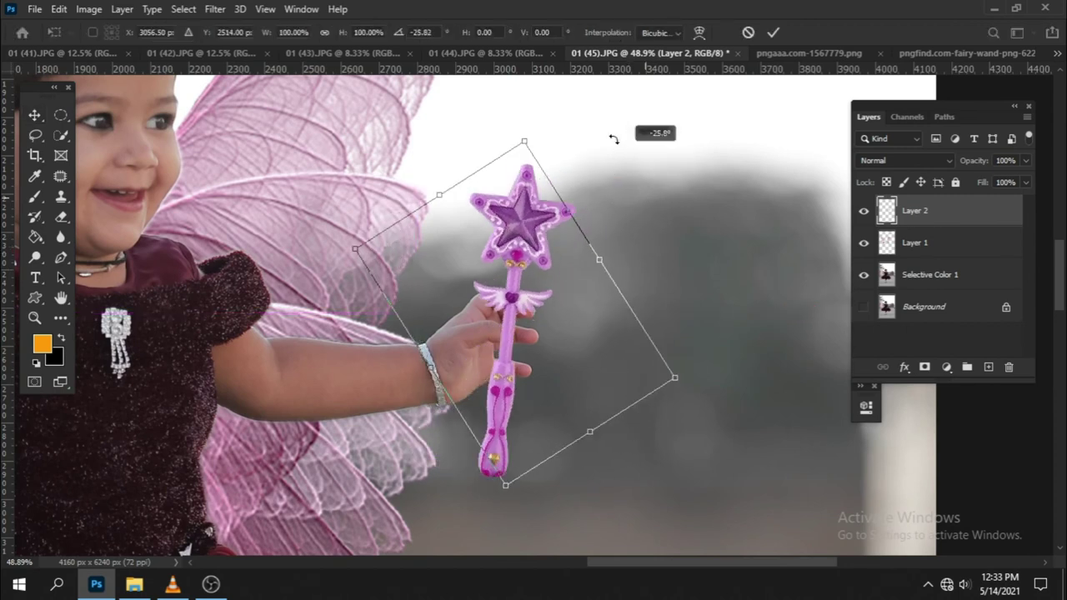
pyautogui.moveTo(530, 376); pyautogui.dragTo(476, 307)
pyautogui.moveTo(641, 234); pyautogui.dragTo(658, 230)
pyautogui.moveTo(533, 315); pyautogui.dragTo(527, 310)
pyautogui.moveTo(603, 240); pyautogui.dragTo(650, 234)
pyautogui.moveTo(533, 320); pyautogui.dragTo(553, 302)
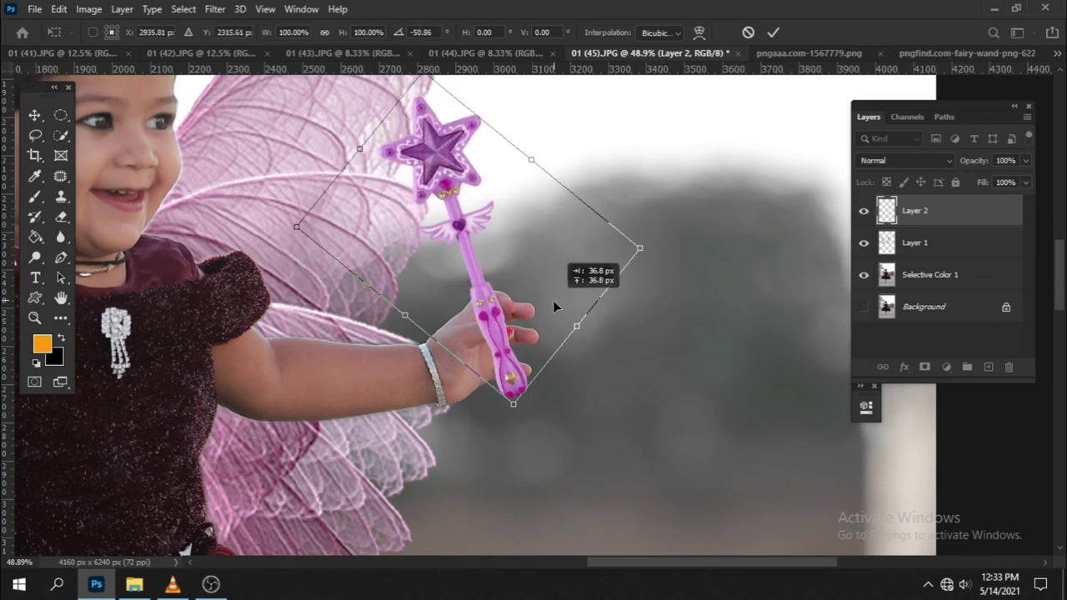
pyautogui.moveTo(650, 250); pyautogui.dragTo(651, 238)
pyautogui.moveTo(544, 299)
pyautogui.mouseDown()
pyautogui.moveTo(530, 300)
pyautogui.moveTo(538, 312)
pyautogui.mouseUp()
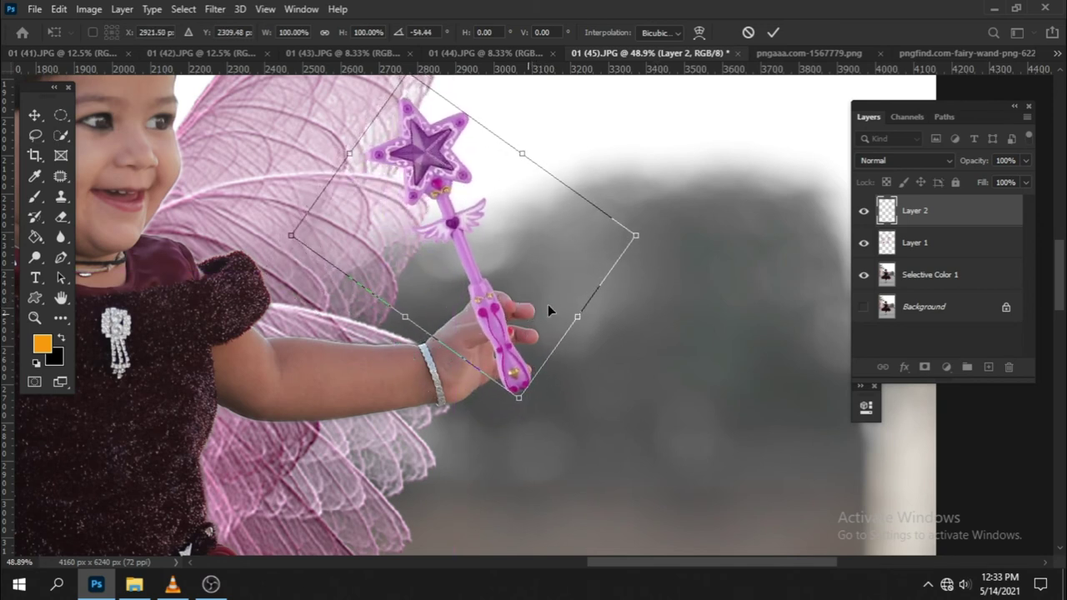
pyautogui.press('Return')
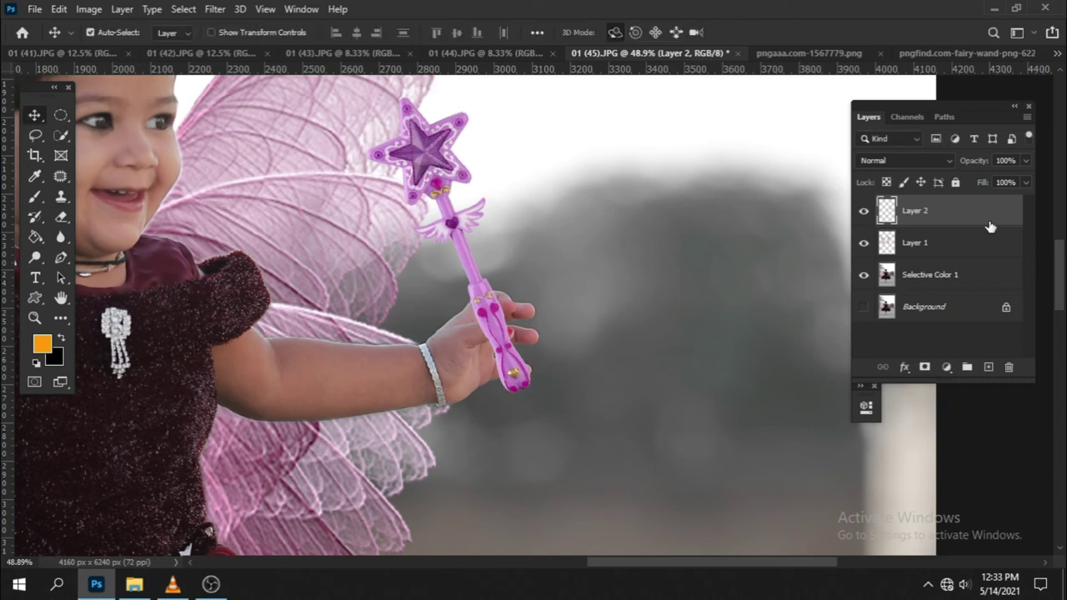
# Lower the wand layer's opacity to 47% so the hand shows through
pyautogui.click(1025, 181)
pyautogui.moveTo(995, 177); pyautogui.dragTo(986, 173)
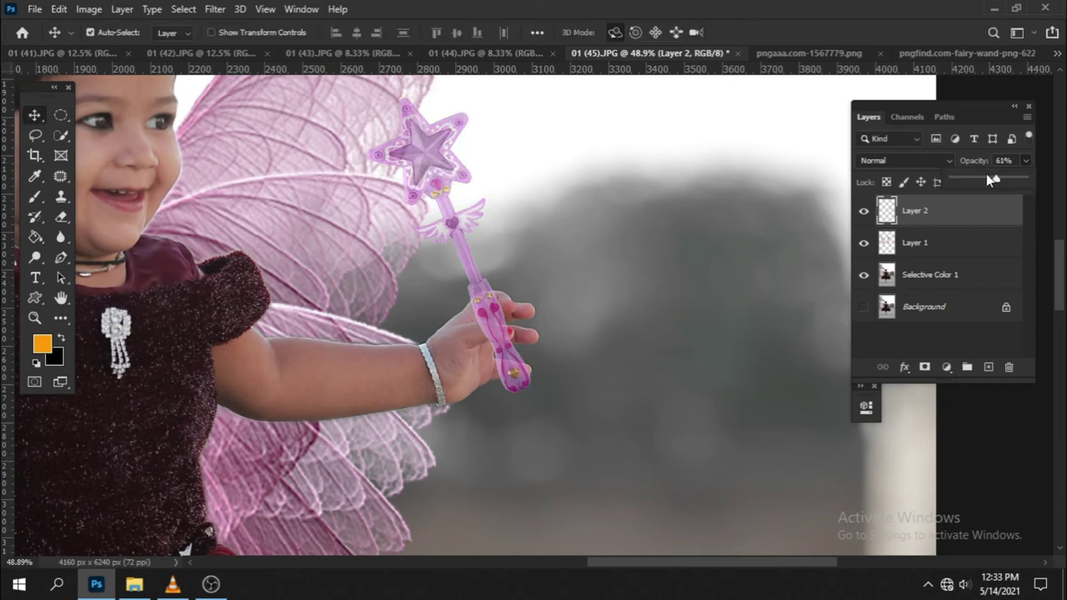
pyautogui.click(481, 337)
pyautogui.click(494, 333)
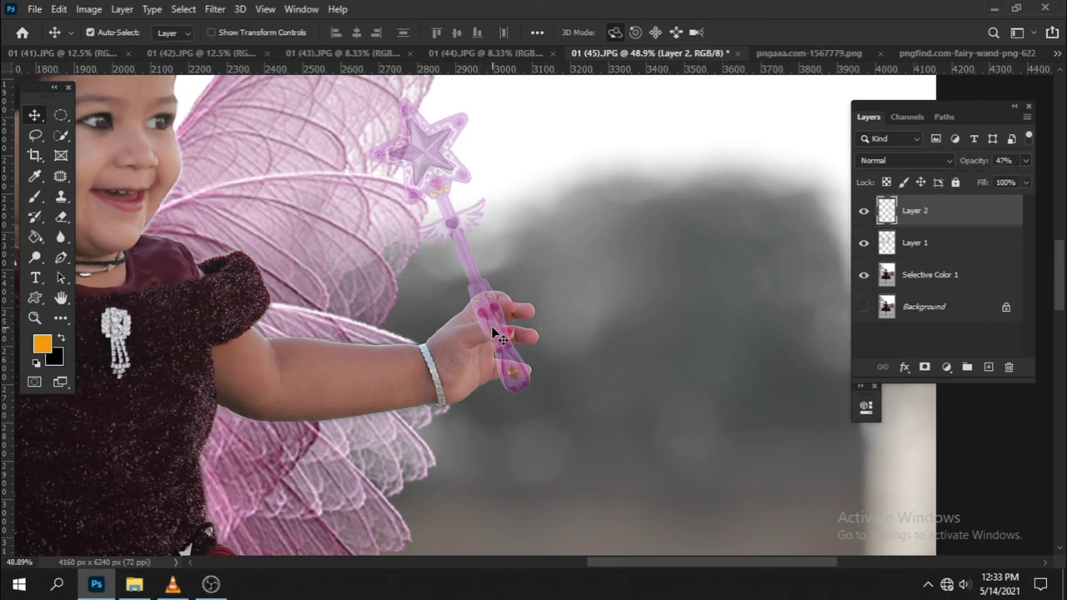
# Trace a Pen path around the girl's thumb where it overlaps the wand
pyautogui.press('p')
pyautogui.scroll(2, 495, 338)
pyautogui.scroll(2, 500, 333)
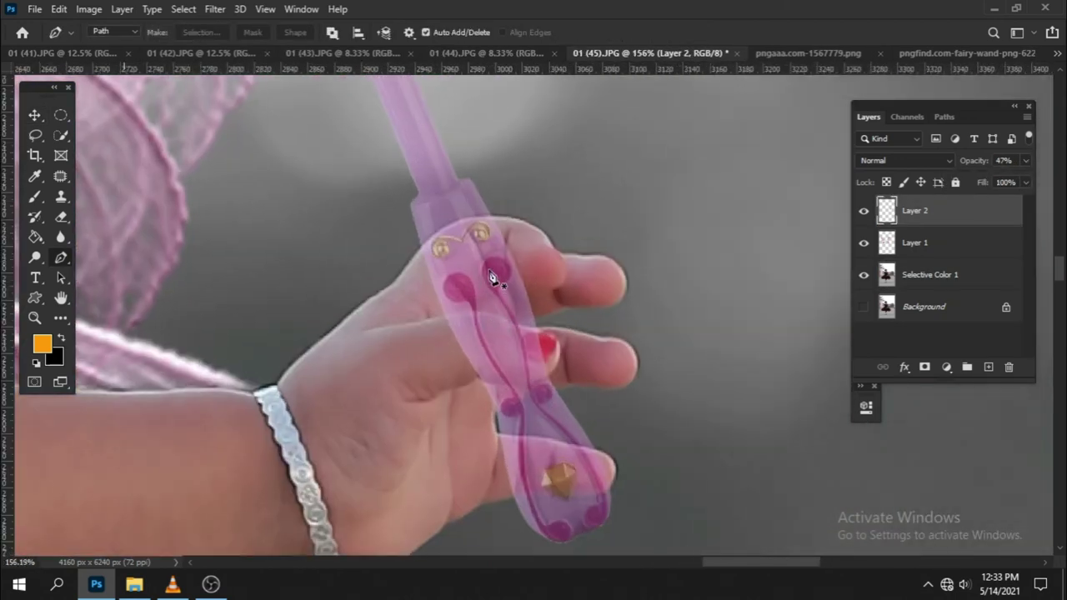
pyautogui.scroll(2, 493, 276)
pyautogui.scroll(2, 495, 310)
pyautogui.click(384, 353)
pyautogui.click(437, 339)
pyautogui.click(489, 339)
pyautogui.click(533, 356)
pyautogui.click(585, 366)
pyautogui.click(620, 426)
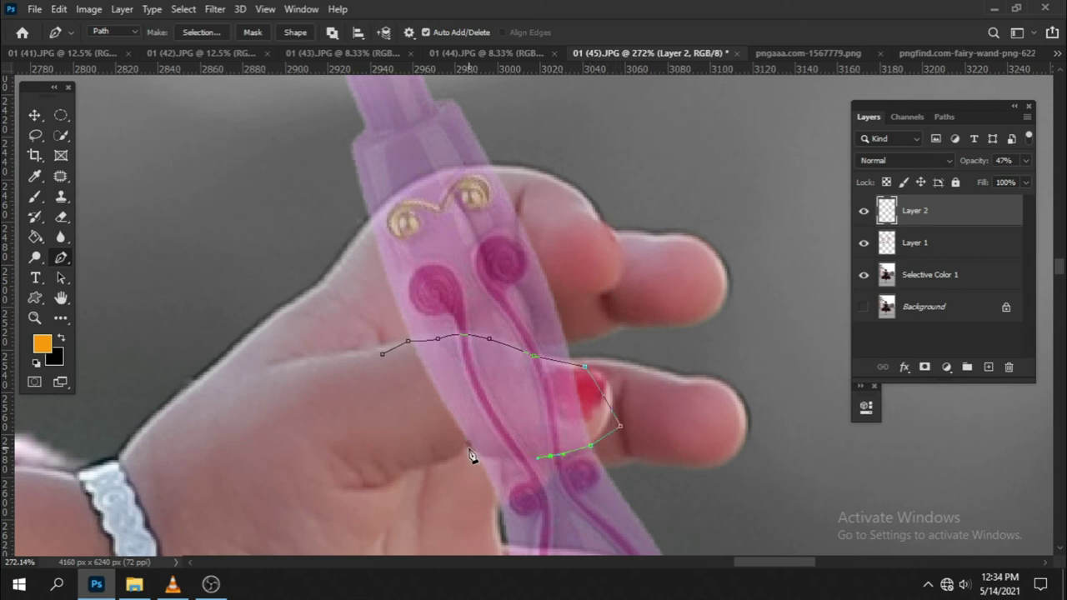
pyautogui.click(407, 405)
# Convert the thumb path to a selection, delete the wand inside it, and deselect
pyautogui.rightClick(427, 384)
pyautogui.click(509, 99)
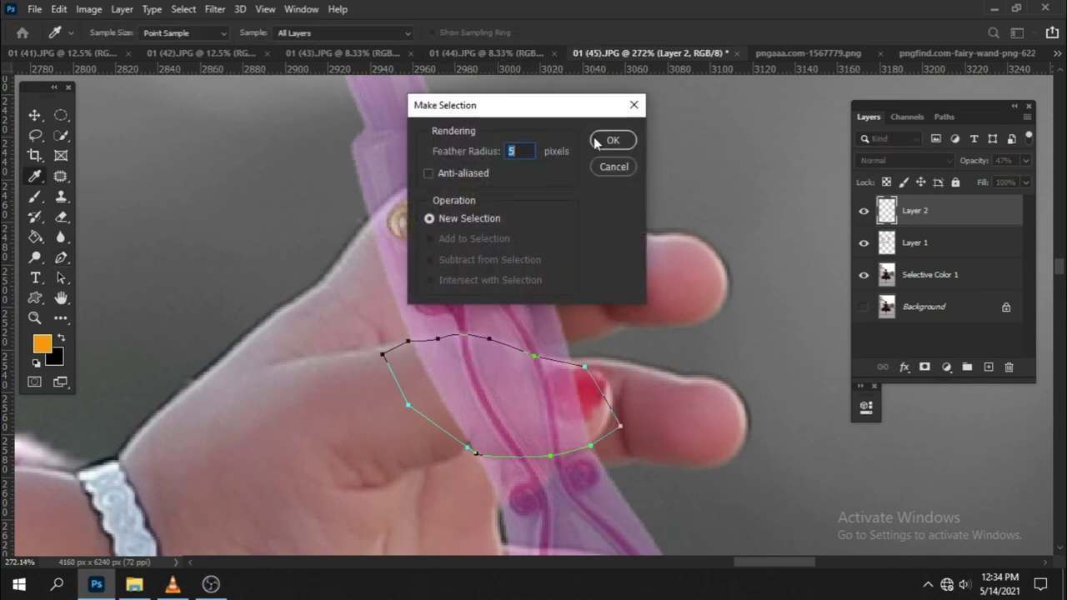
pyautogui.click(595, 142)
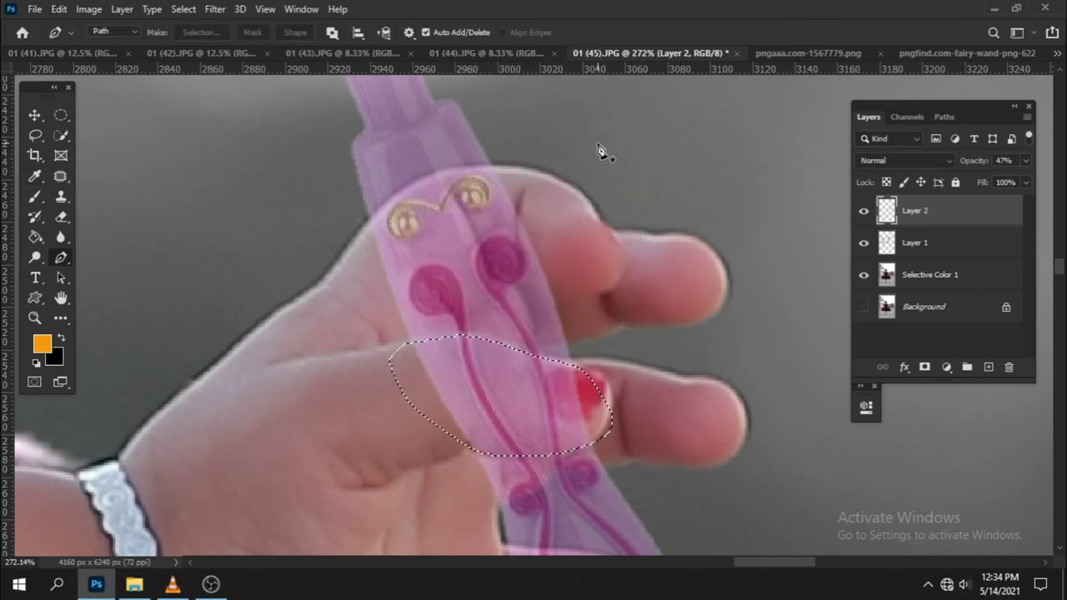
pyautogui.press('Delete')
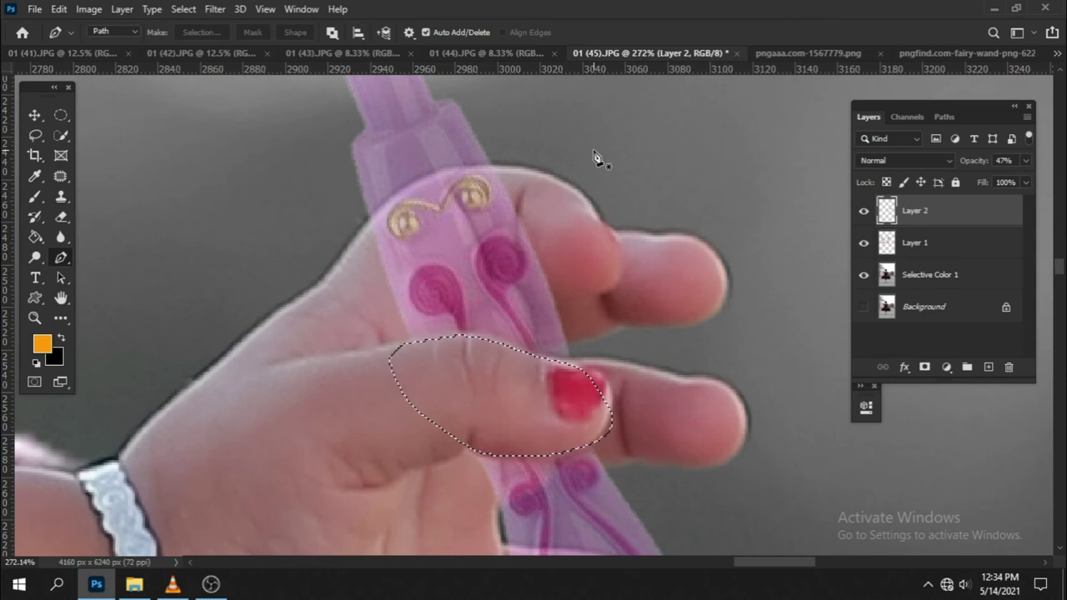
pyautogui.hotkey('ctrl', 'd')
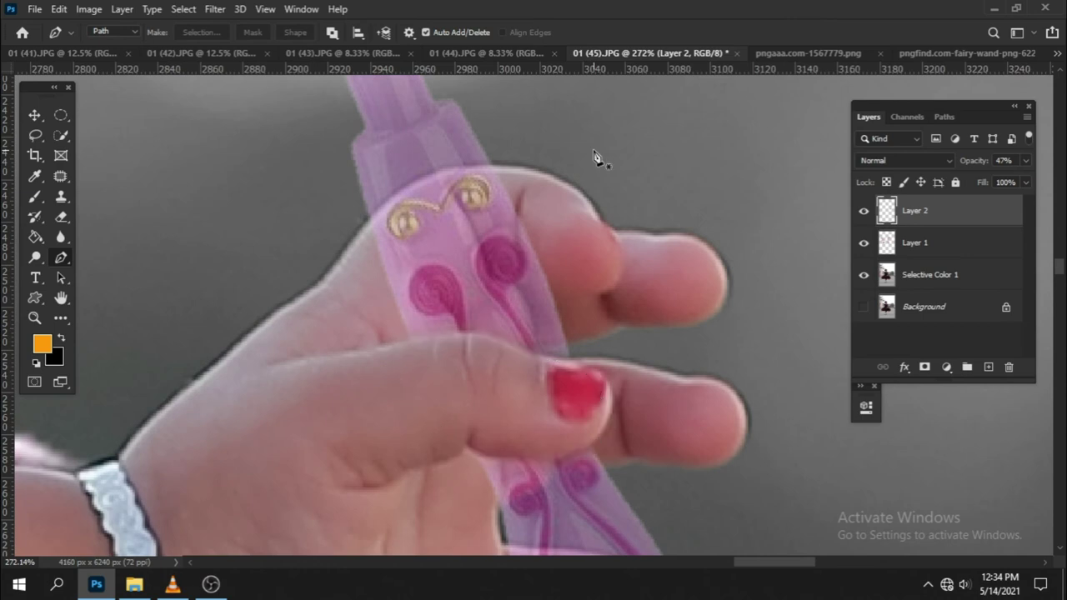
# Trace the thumb edge over the wand and make it a 5 px feathered selection
pyautogui.moveTo(671, 419); pyautogui.dragTo(591, 223)
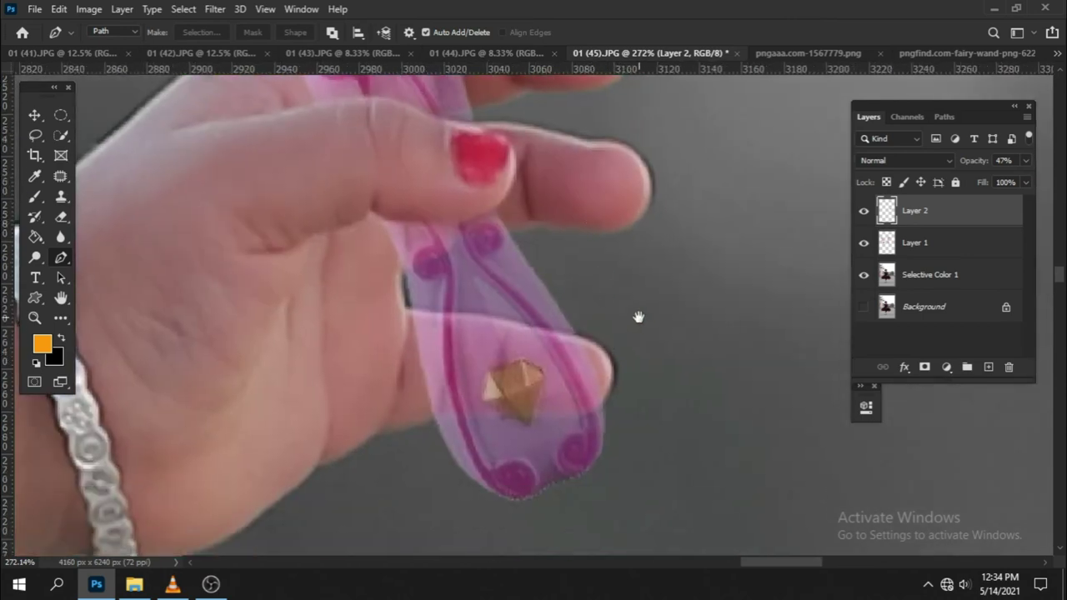
pyautogui.scroll(-2, 639, 325)
pyautogui.scroll(-2, 640, 336)
pyautogui.scroll(-1, 640, 342)
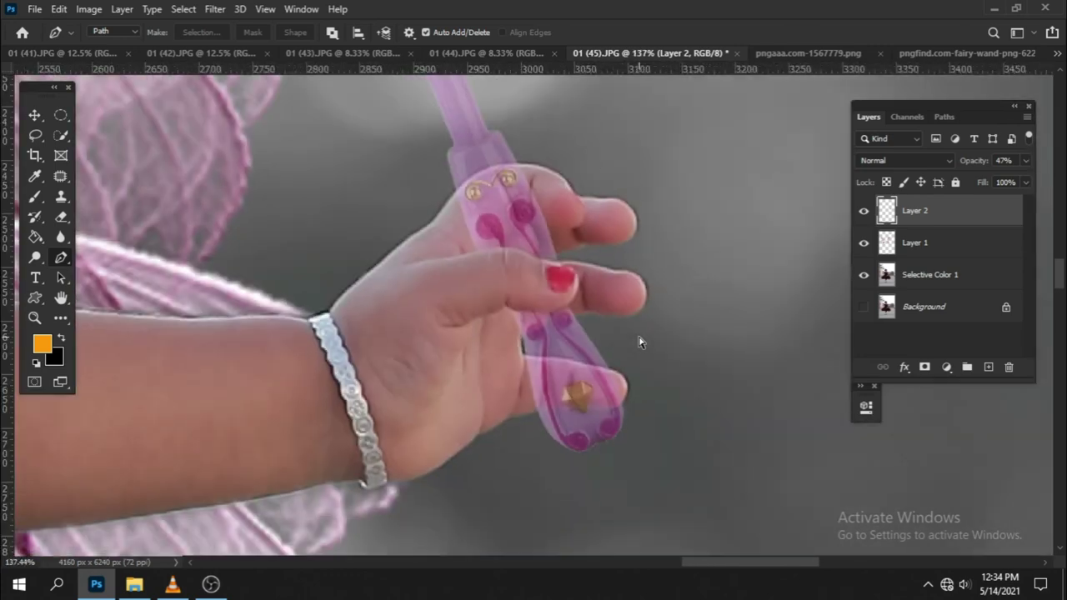
pyautogui.scroll(2, 546, 198)
pyautogui.scroll(1, 537, 193)
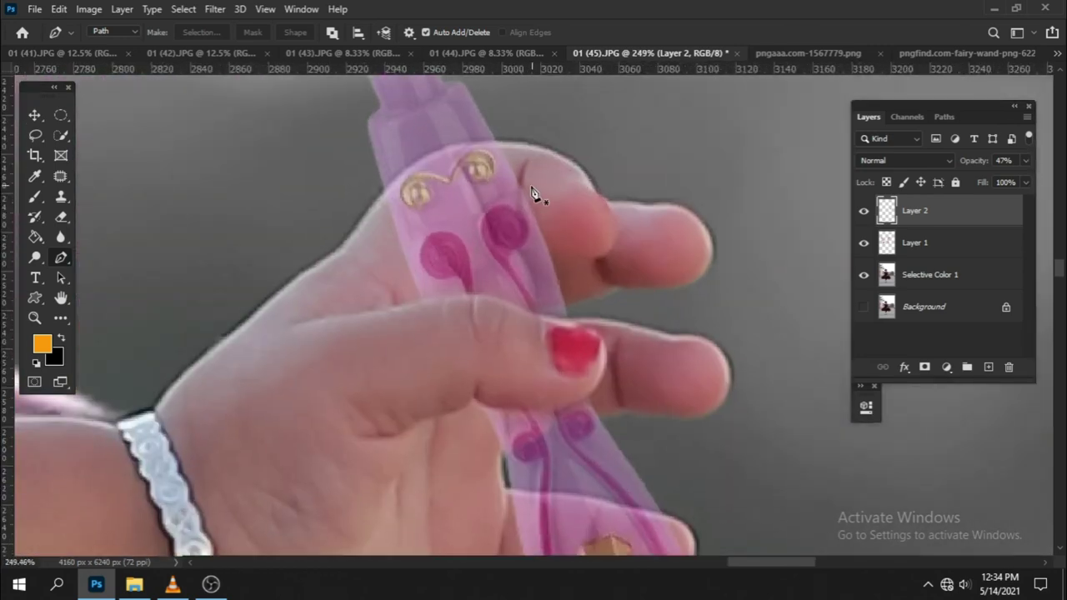
pyautogui.click(529, 225)
pyautogui.click(550, 253)
pyautogui.rightClick(531, 215)
pyautogui.click(556, 284)
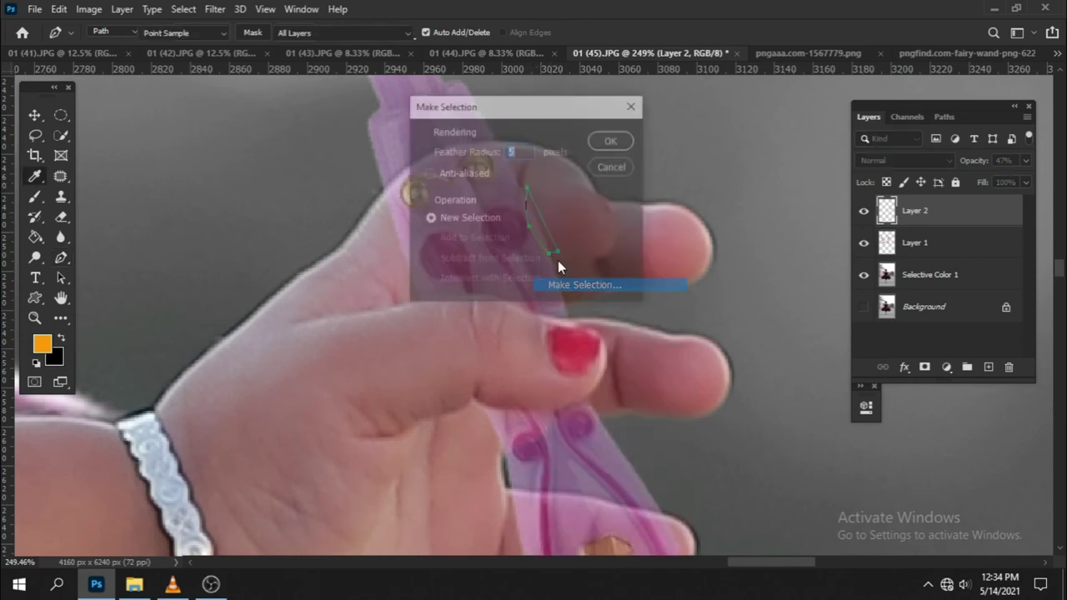
pyautogui.click(602, 140)
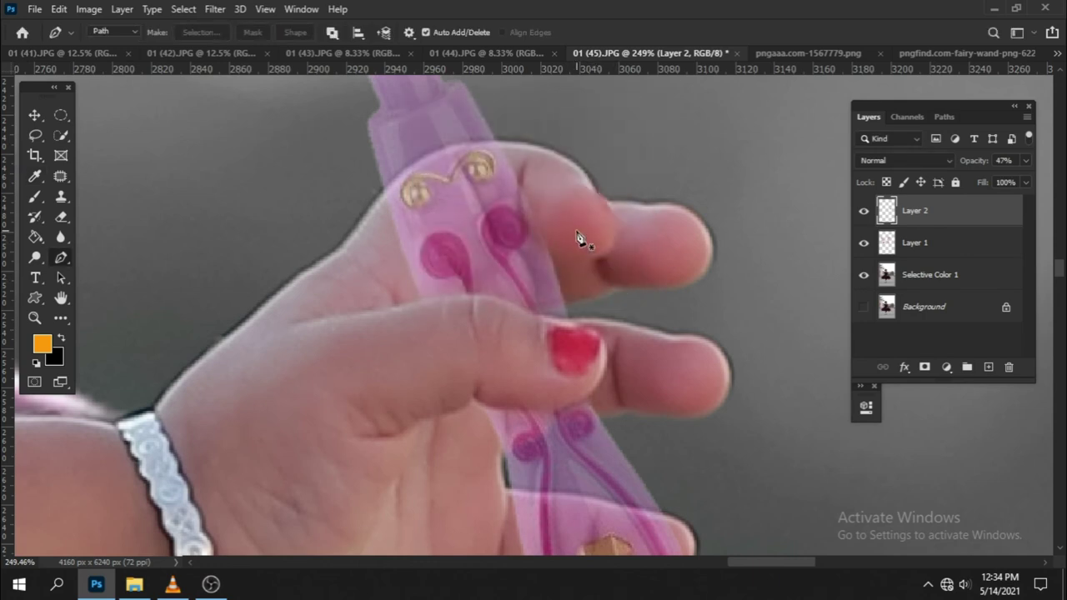
# Scroll back and bring up the wand layer's opacity control
pyautogui.scroll(-2, 579, 233)
pyautogui.scroll(-2, 579, 233)
pyautogui.click(1024, 161)
# Set the wand layer to 100% opacity and undo a stray anchor point
pyautogui.moveTo(986, 183); pyautogui.dragTo(1034, 181)
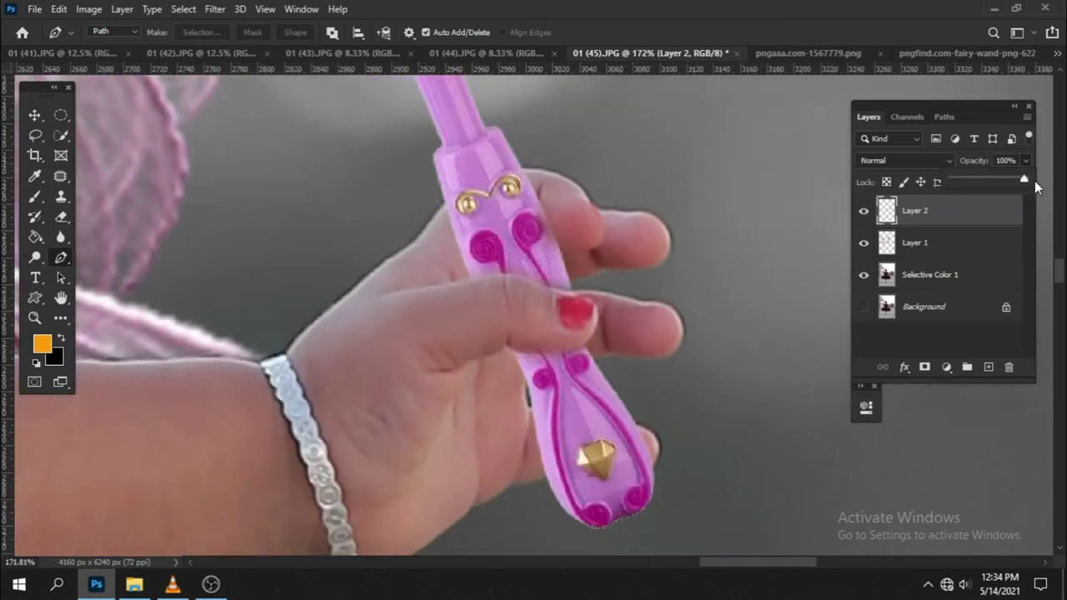
pyautogui.click(1026, 162)
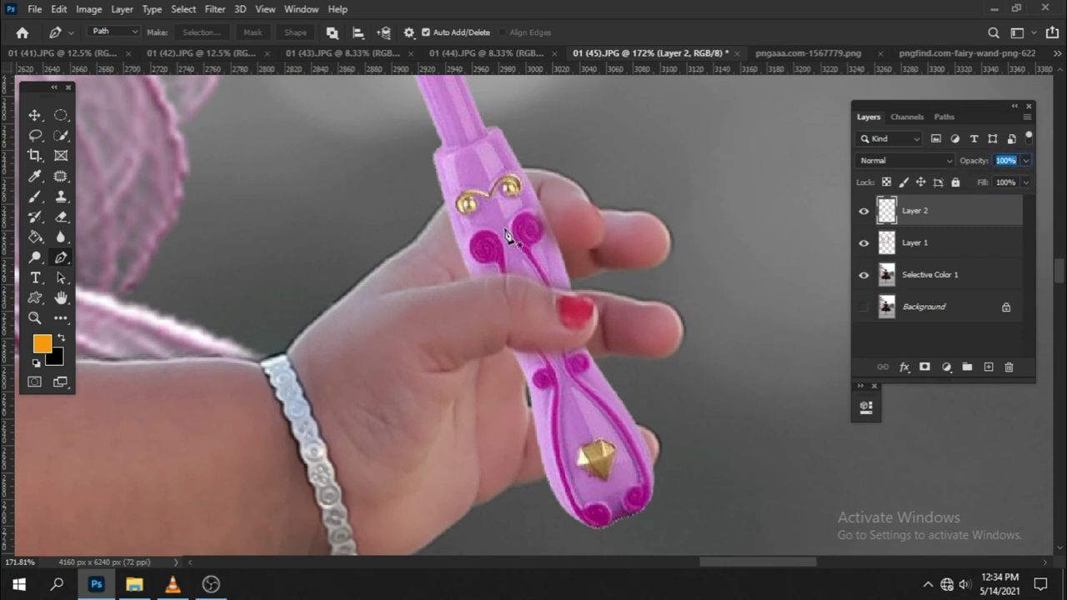
pyautogui.click(550, 204)
pyautogui.hotkey('ctrl', 'z')
# Switch to the Brush with black as the painting colour
pyautogui.press('b')
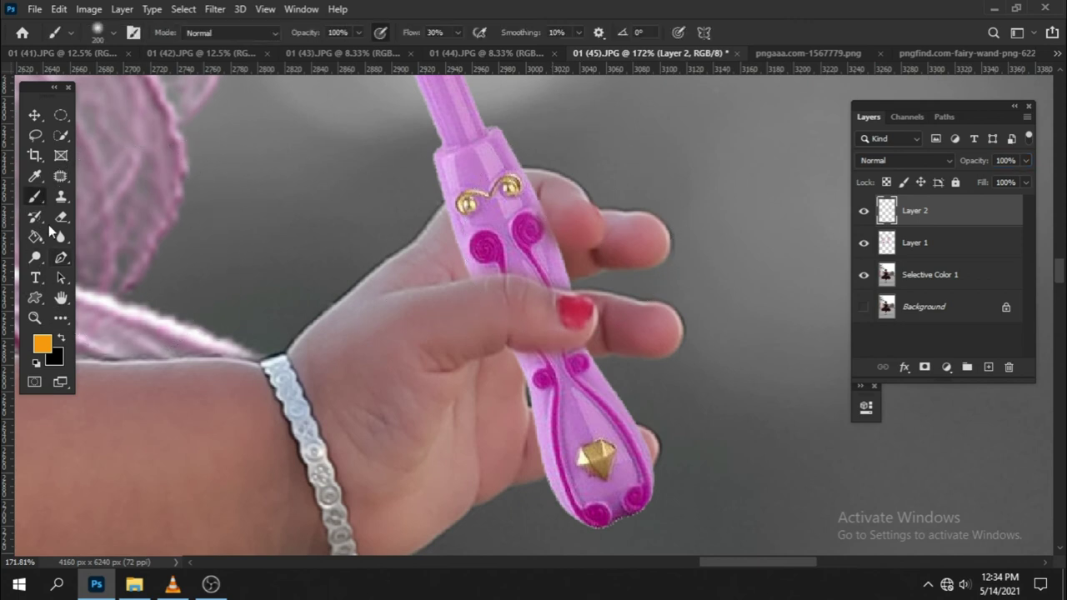
pyautogui.click(55, 360)
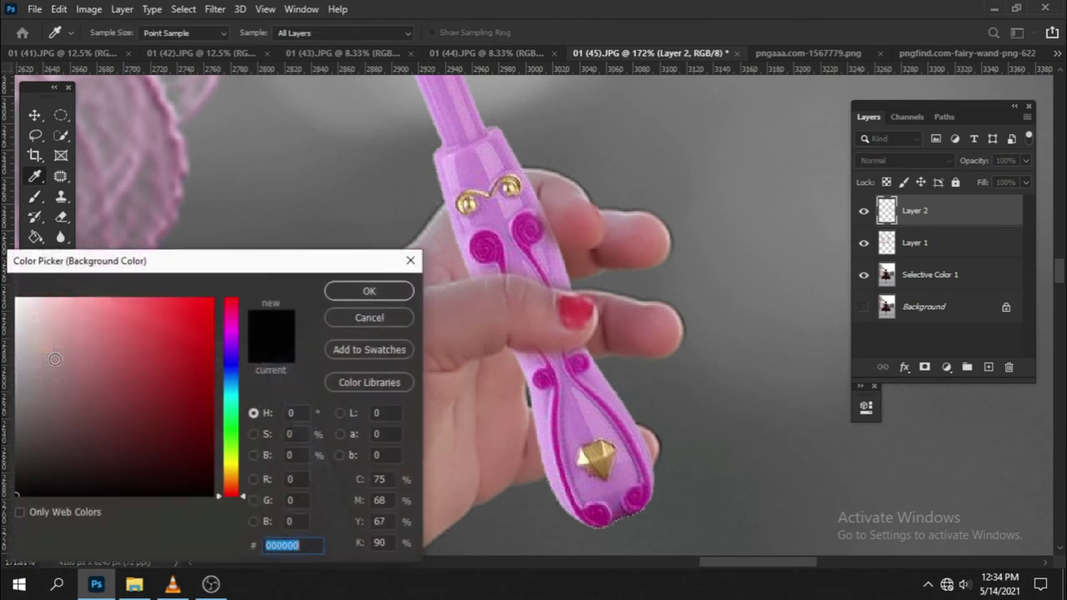
pyautogui.click(372, 317)
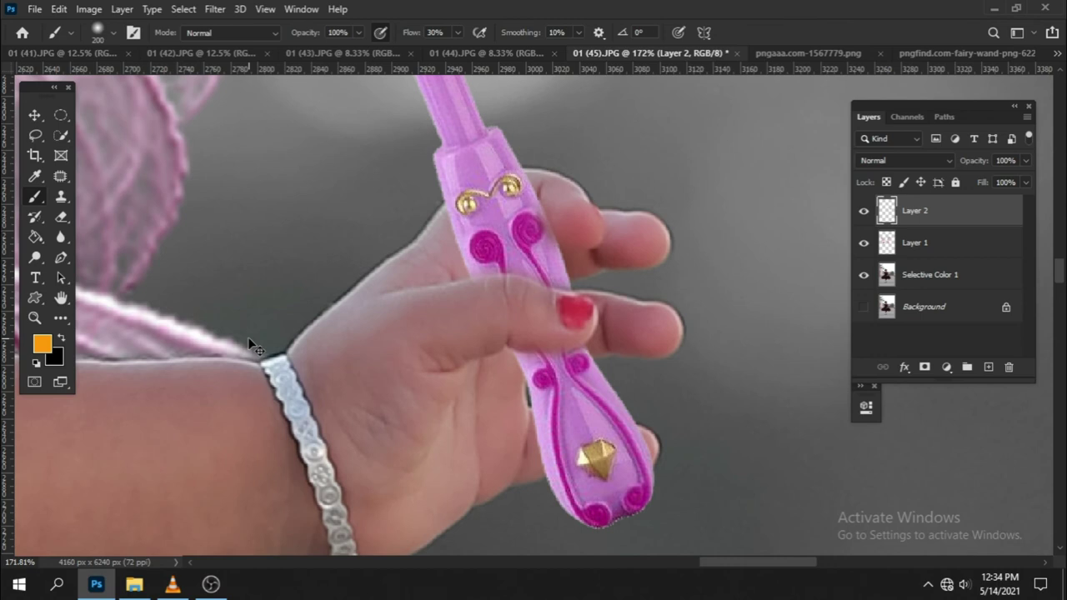
pyautogui.press('x')
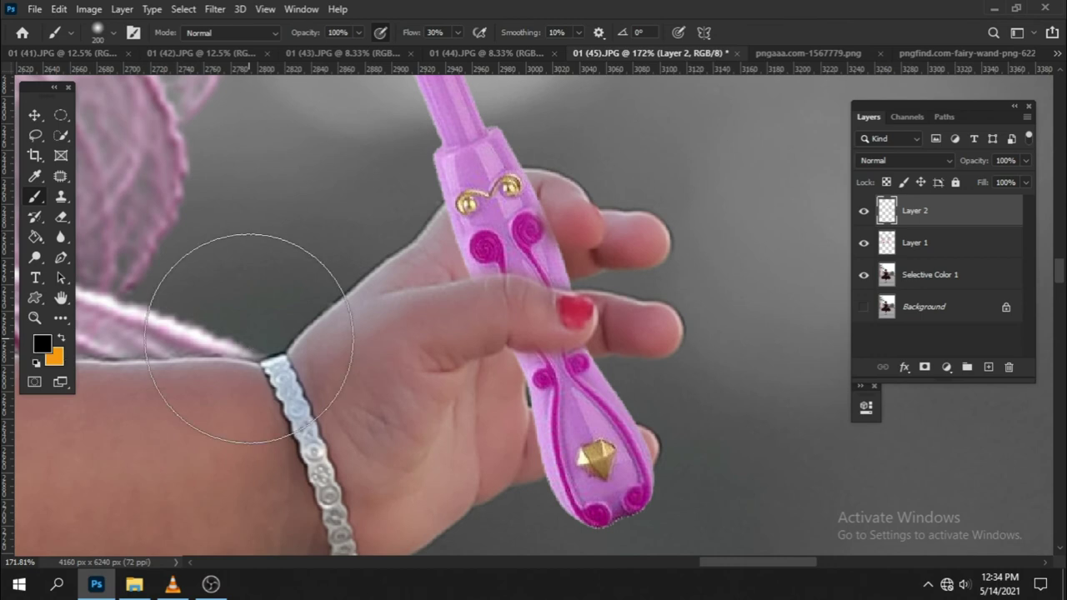
pyautogui.press('x')
pyautogui.press('x')
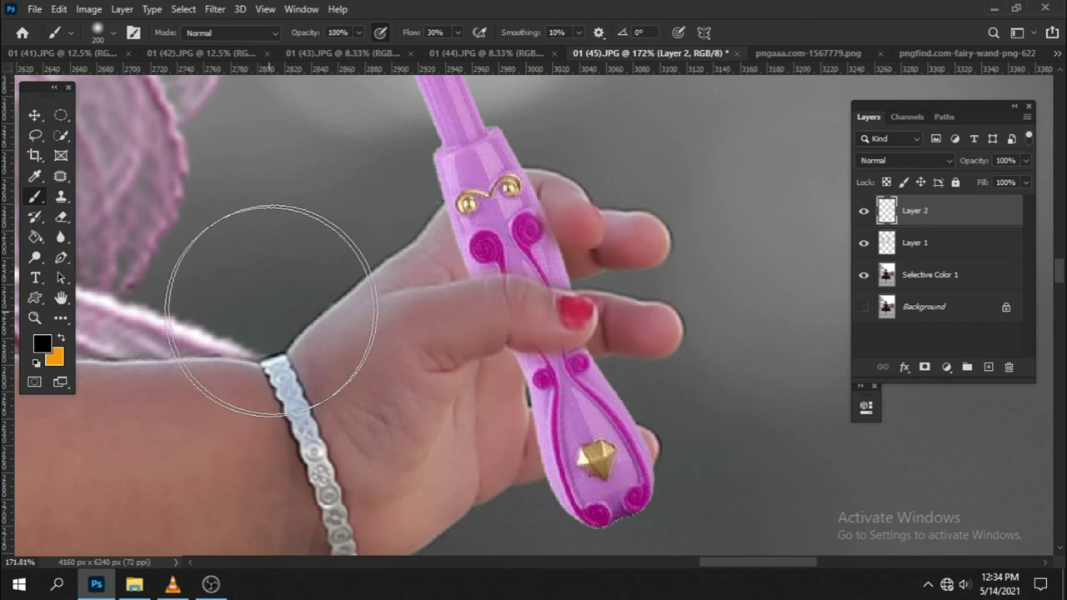
# Shrink the brush and set its flow to 12% and opacity to 15%
pyautogui.press('[')
pyautogui.press('[')
pyautogui.press('[')
pyautogui.press('2')
pyautogui.press('8')
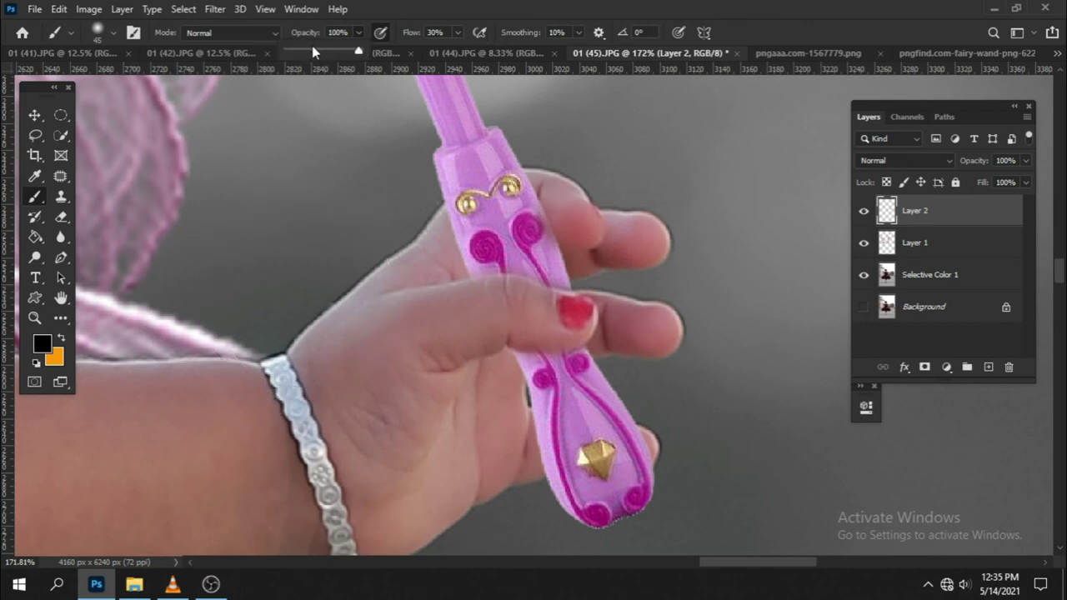
pyautogui.scroll(3, 547, 219)
pyautogui.press('[')
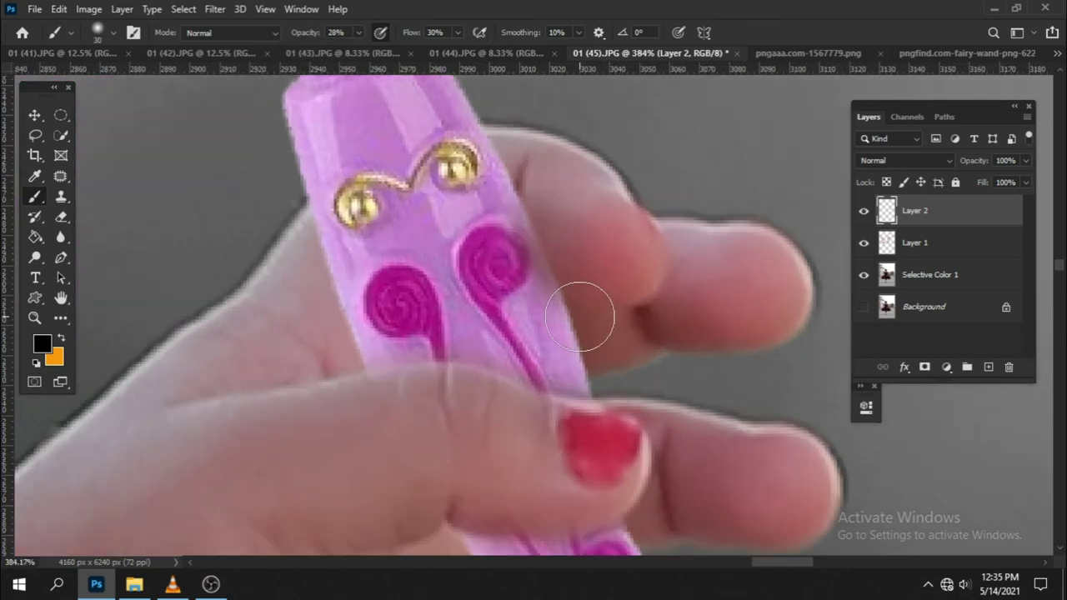
pyautogui.moveTo(520, 451); pyautogui.dragTo(515, 246)
pyautogui.click(359, 32)
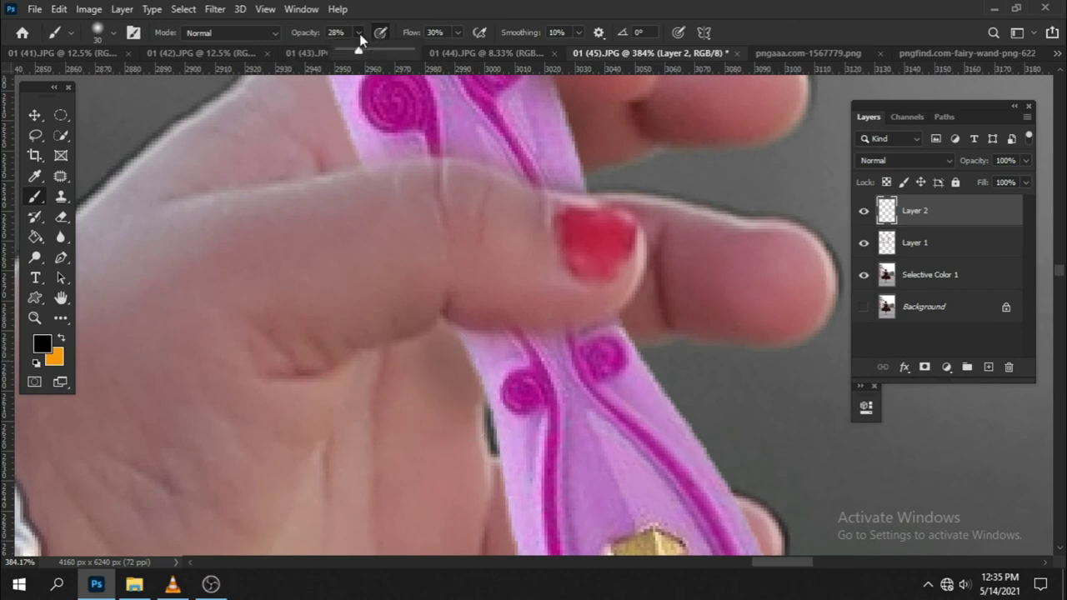
pyautogui.hotkey('shift', '1')
pyautogui.hotkey('shift', '2')
# Inspect where the wand meets the fingers and switch to the Eraser
pyautogui.moveTo(483, 345); pyautogui.dragTo(410, 279)
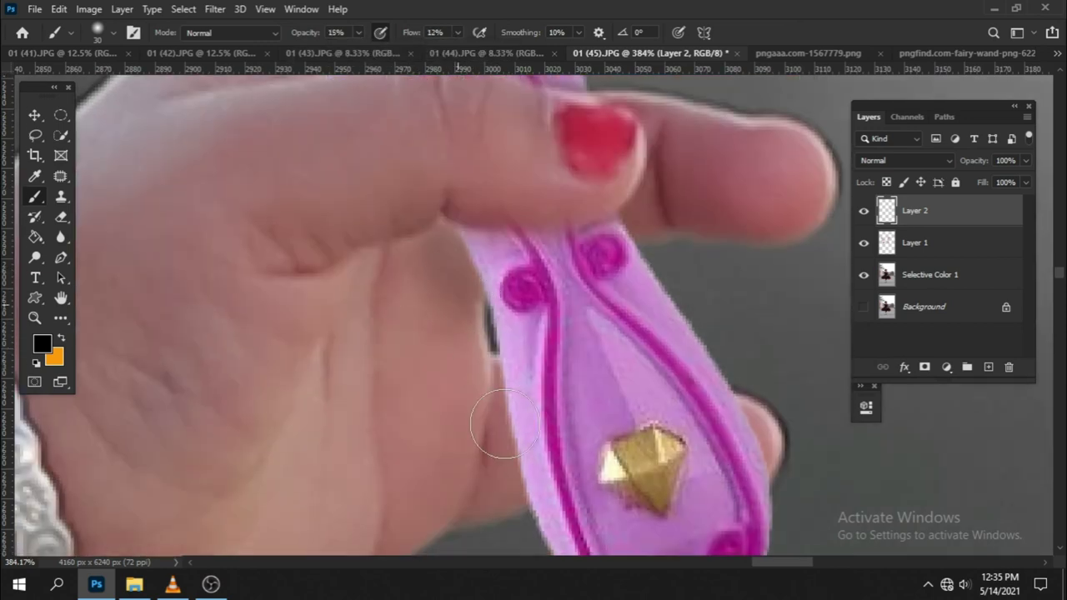
pyautogui.scroll(-3, 450, 333)
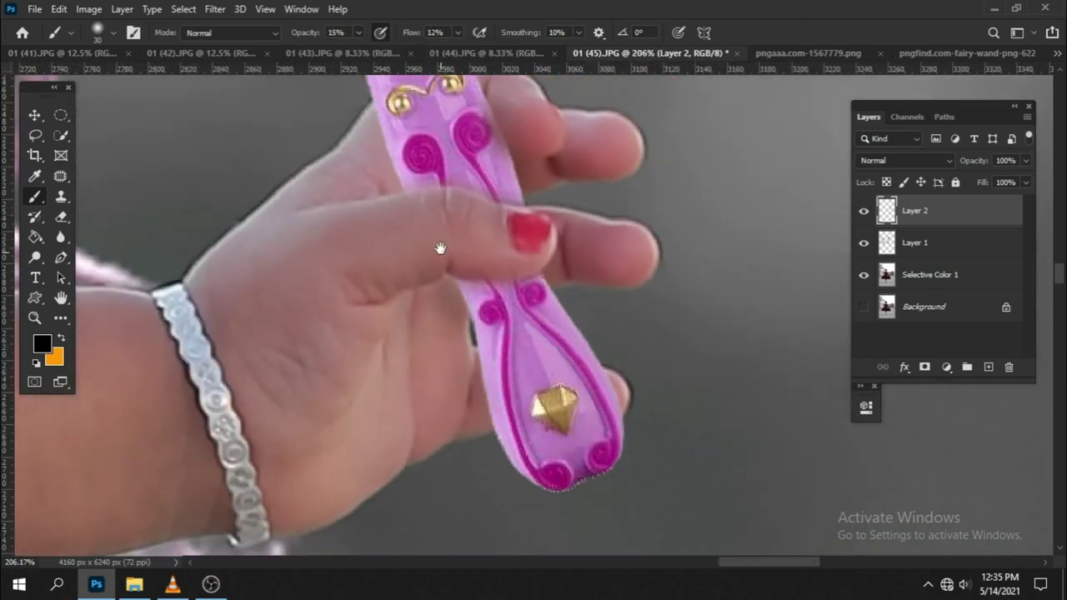
pyautogui.scroll(2, 442, 267)
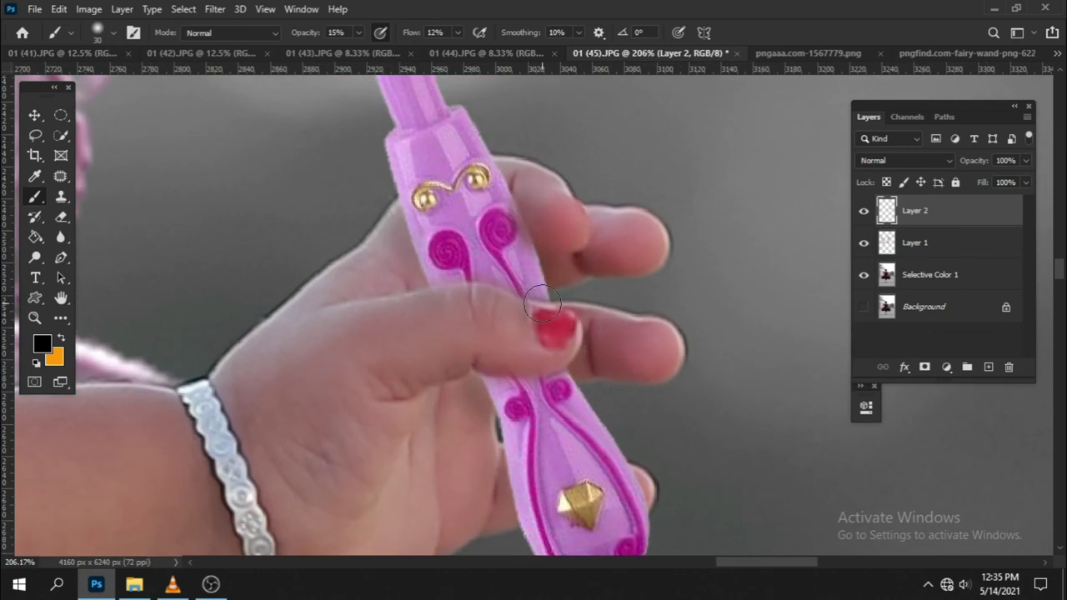
pyautogui.scroll(-3, 475, 326)
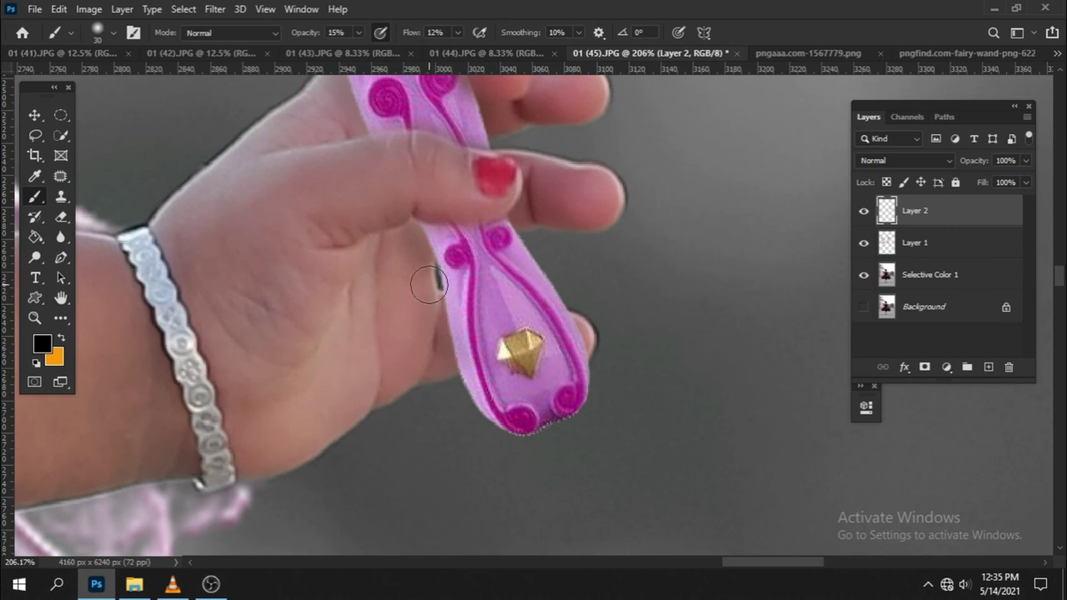
pyautogui.scroll(2, 414, 225)
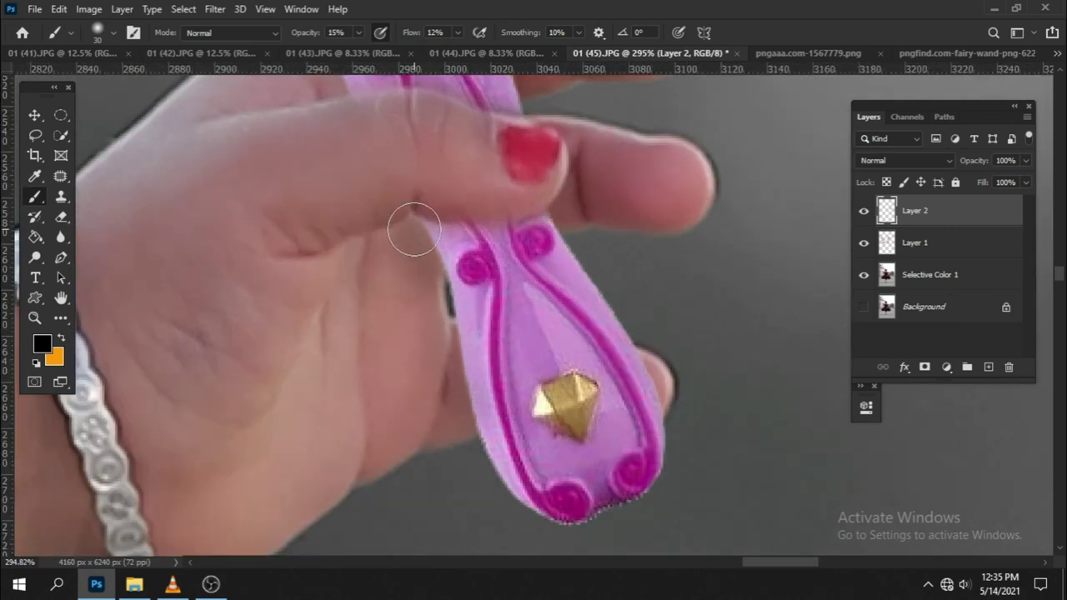
pyautogui.press('e')
pyautogui.scroll(-3, 425, 333)
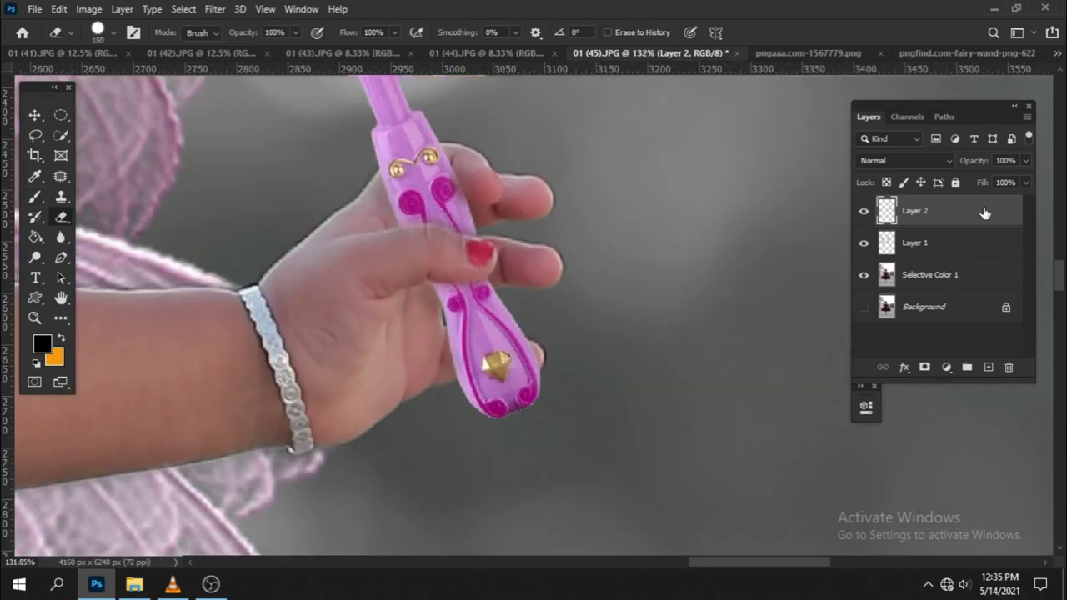
# Enable Inner Glow in Layer 2's Layer Style and set its colour to white
pyautogui.doubleClick(984, 213)
pyautogui.moveTo(612, 198); pyautogui.dragTo(960, 106)
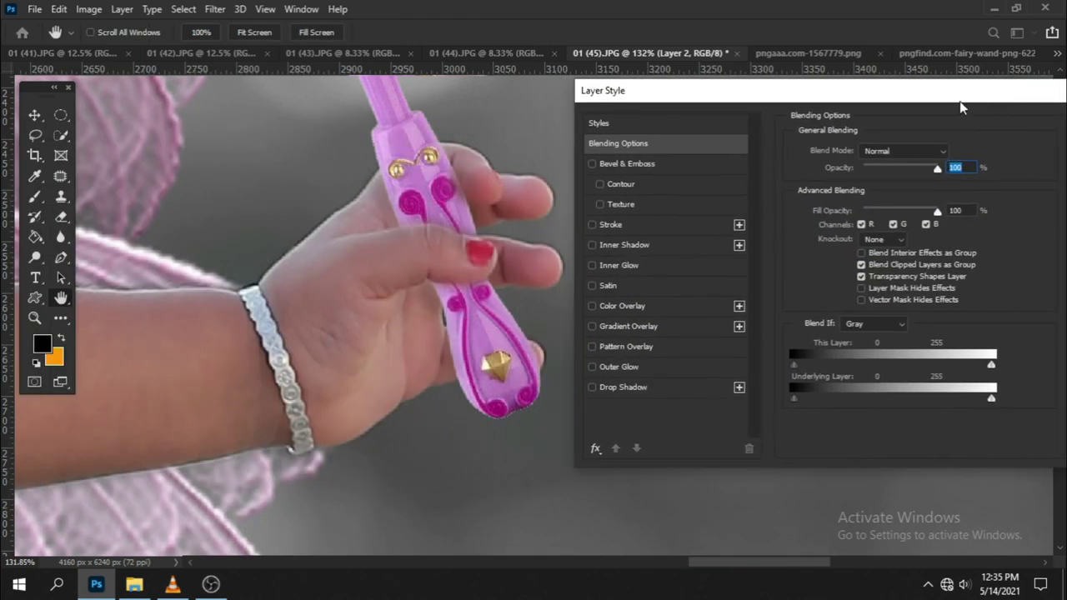
pyautogui.click(593, 265)
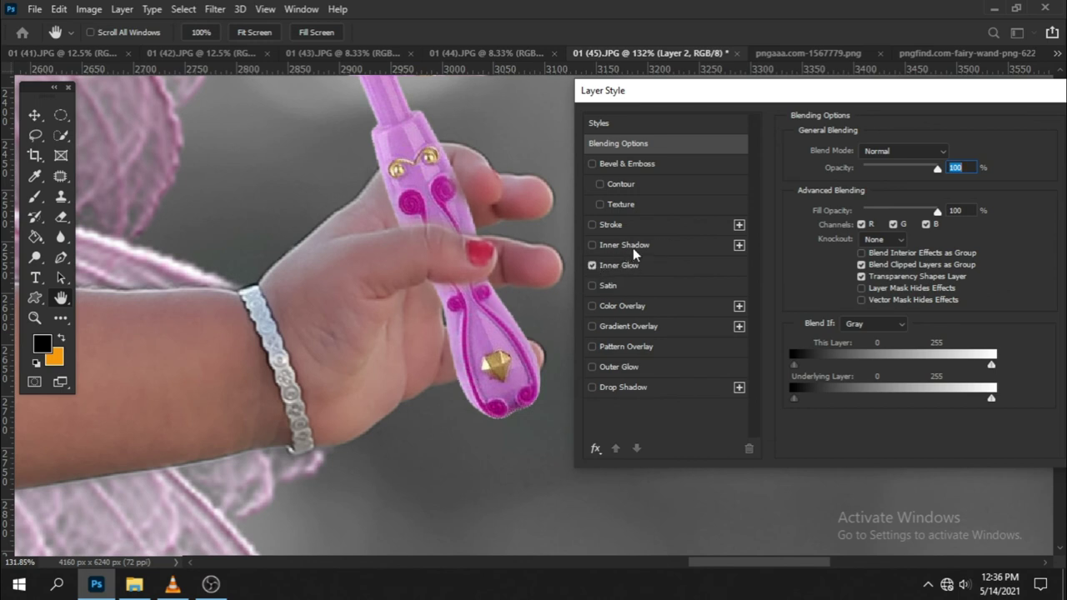
pyautogui.click(631, 271)
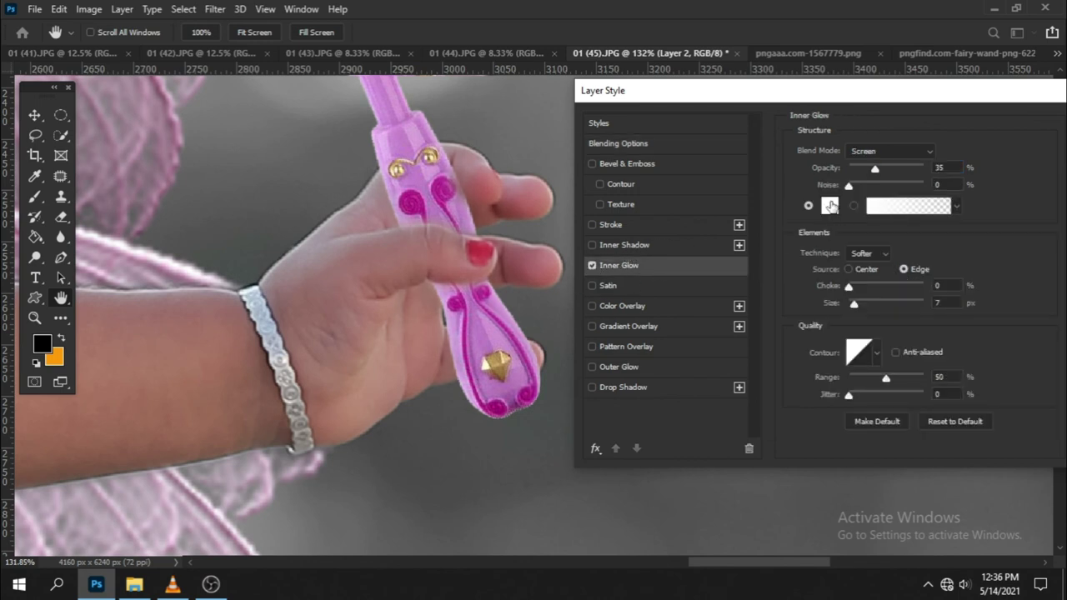
pyautogui.click(830, 206)
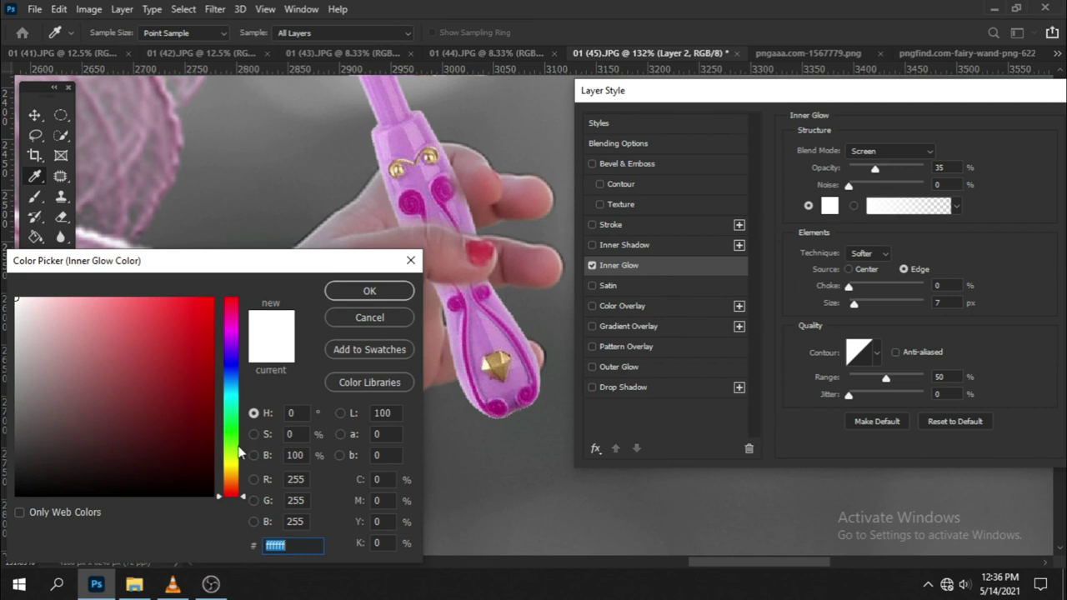
pyautogui.moveTo(240, 451); pyautogui.dragTo(237, 464)
pyautogui.moveTo(179, 302); pyautogui.dragTo(206, 301)
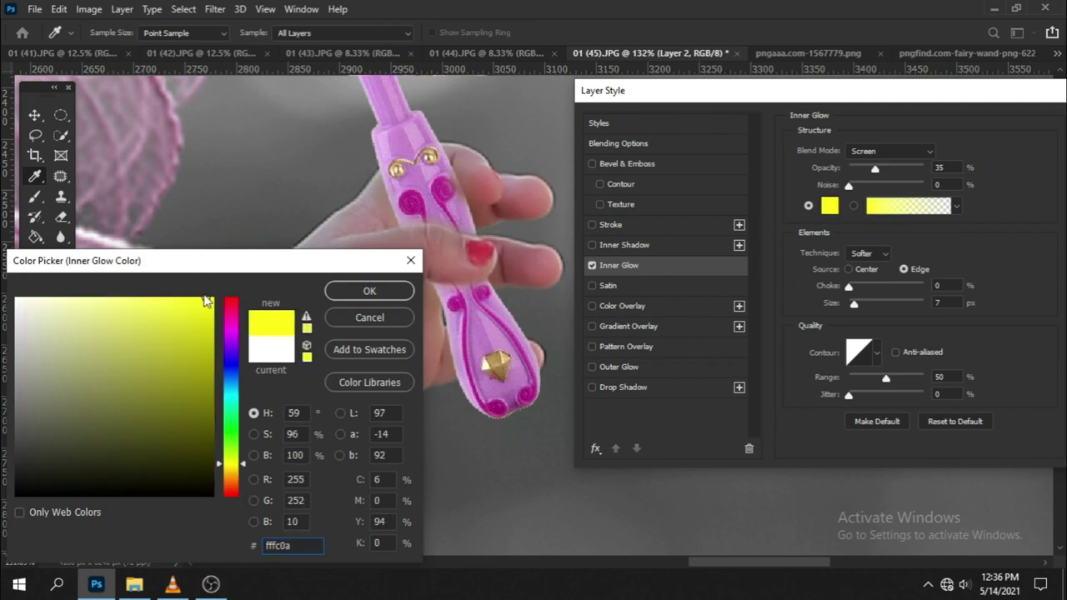
pyautogui.moveTo(25, 312); pyautogui.dragTo(6, 293)
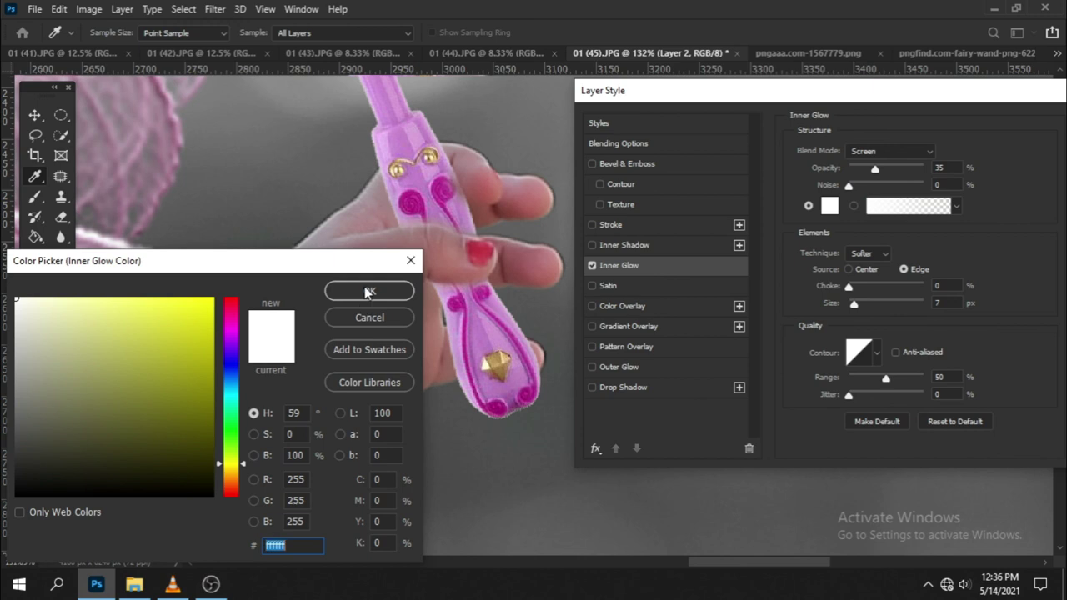
pyautogui.click(368, 292)
# Compare the glow on and off, then apply the Screen 35%, 7 px Inner Glow
pyautogui.click(589, 266)
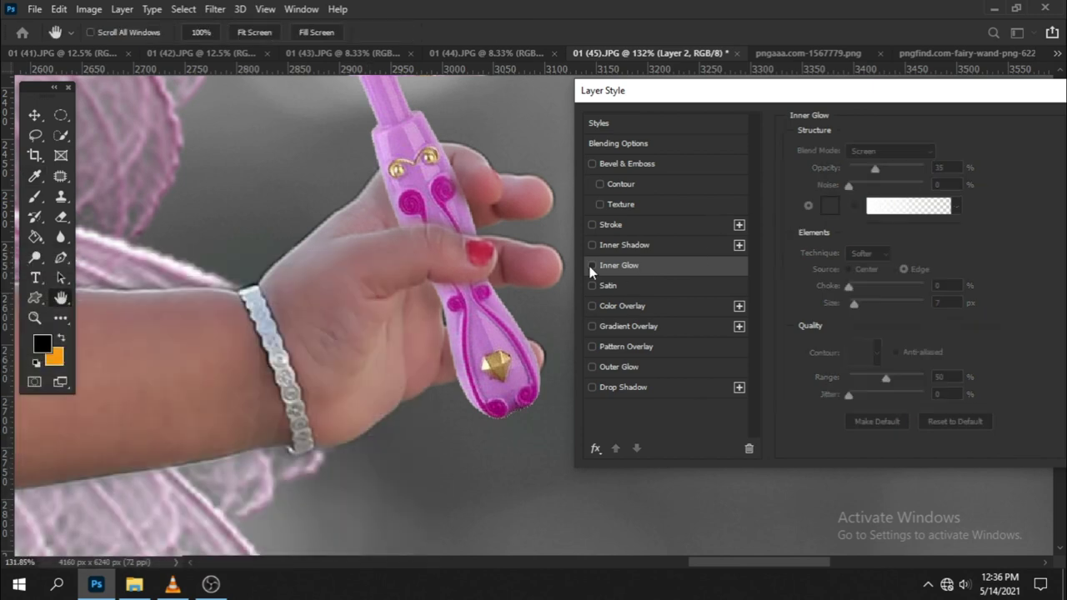
pyautogui.click(590, 266)
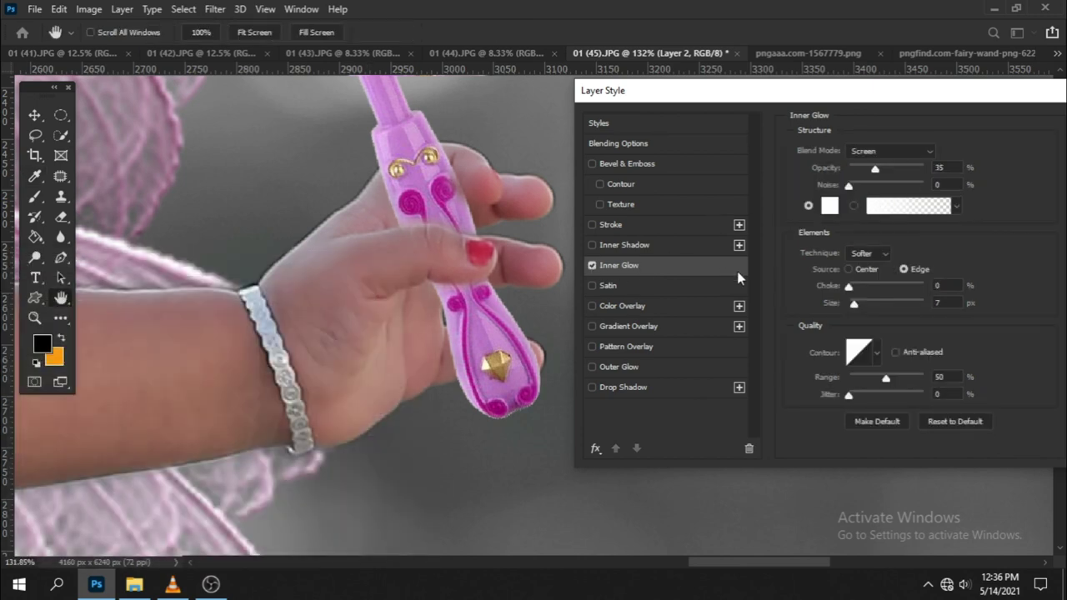
pyautogui.moveTo(906, 103); pyautogui.dragTo(740, 131)
pyautogui.click(917, 158)
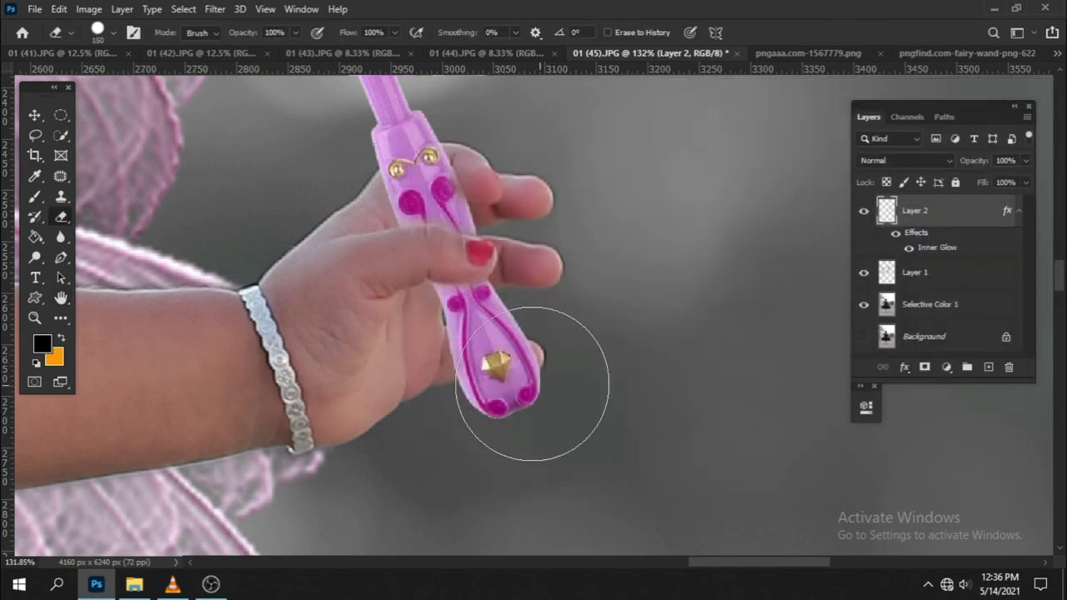
pyautogui.click(895, 234)
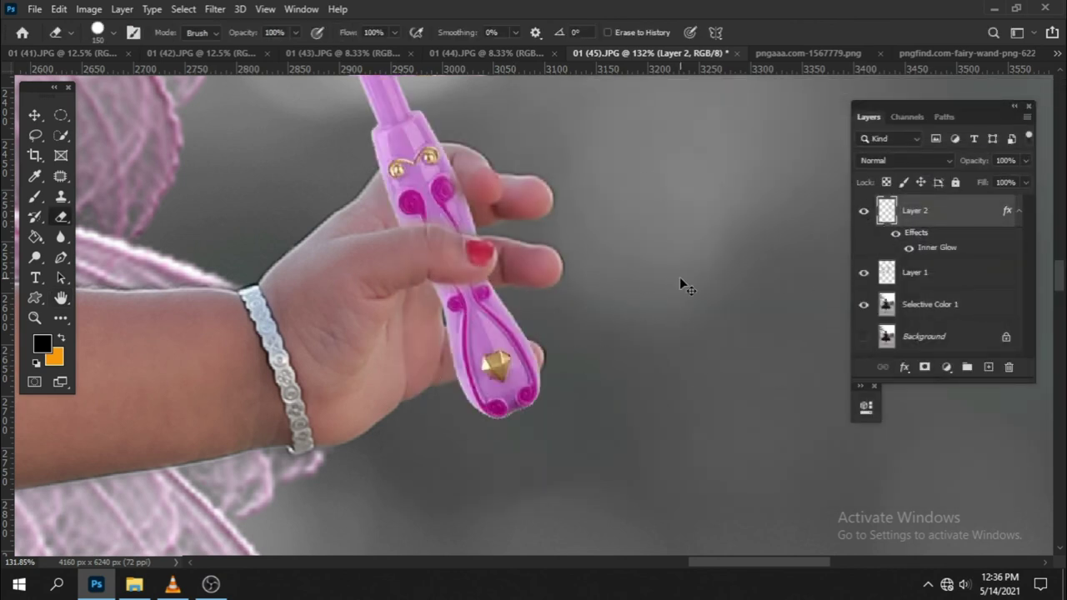
pyautogui.scroll(-3, 681, 285)
pyautogui.scroll(-2, 681, 286)
pyautogui.scroll(-3, 680, 286)
pyautogui.scroll(1, 652, 298)
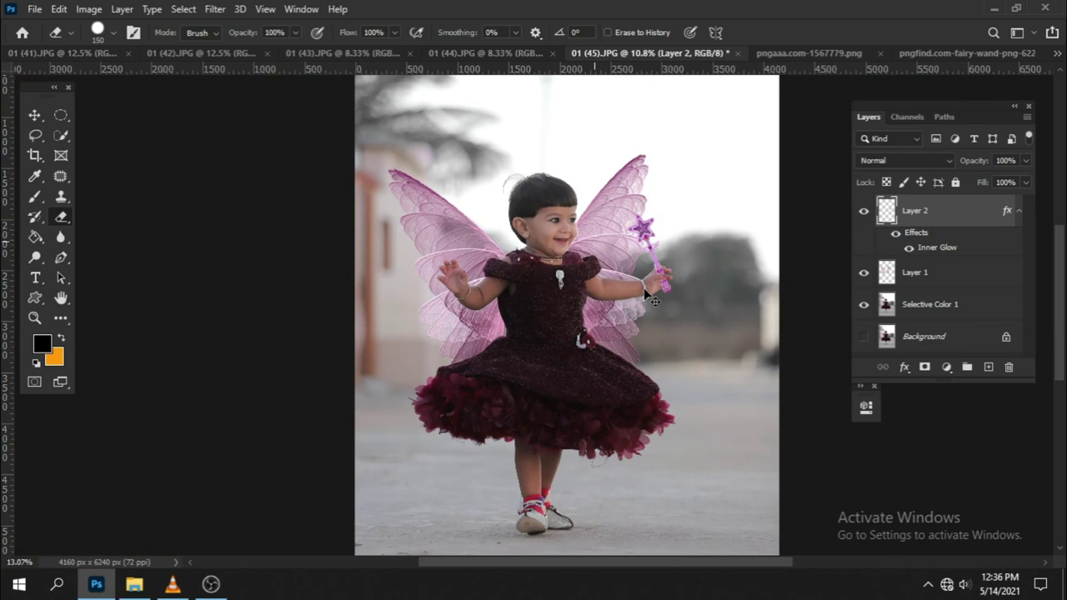
pyautogui.scroll(1, 597, 293)
pyautogui.click(863, 210)
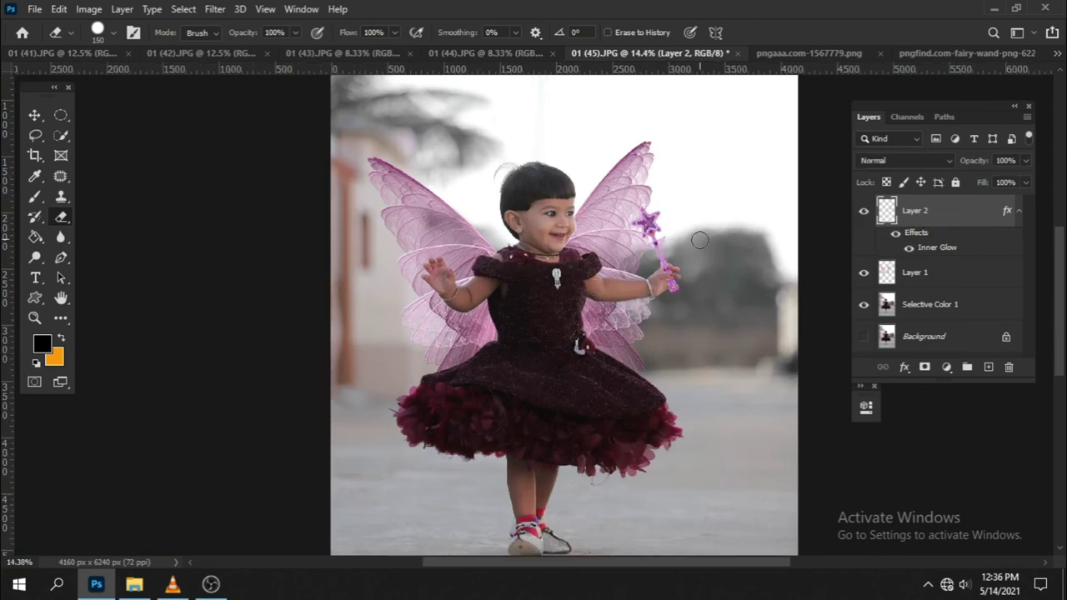
pyautogui.scroll(1, 671, 238)
pyautogui.scroll(-2, 672, 234)
pyautogui.scroll(-1, 631, 242)
pyautogui.scroll(1, 633, 246)
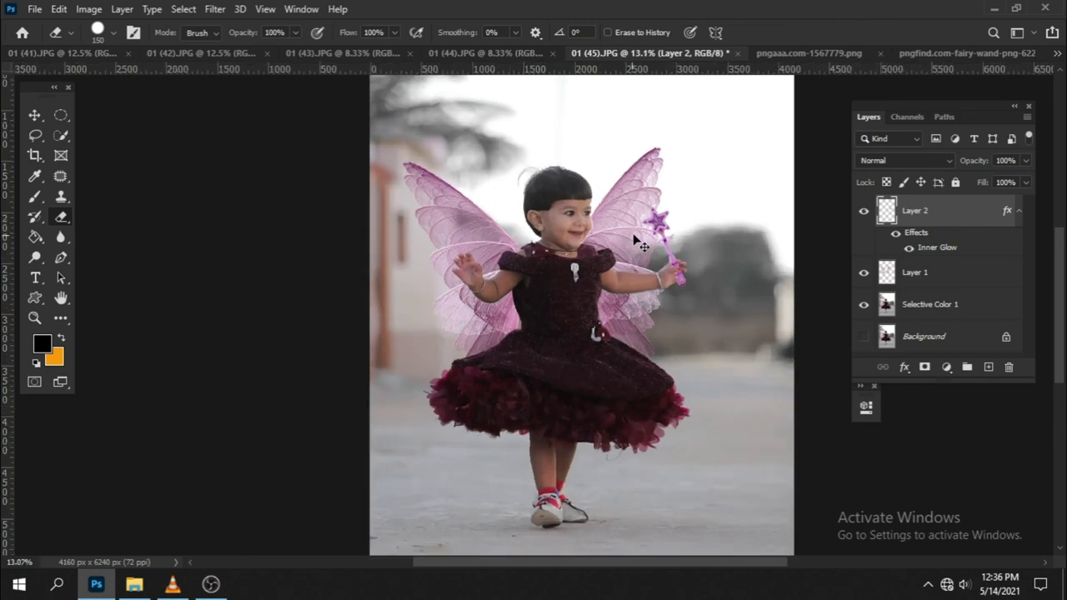
pyautogui.click(863, 210)
pyautogui.scroll(1, 563, 250)
pyautogui.scroll(2, 558, 250)
pyautogui.scroll(2, 552, 250)
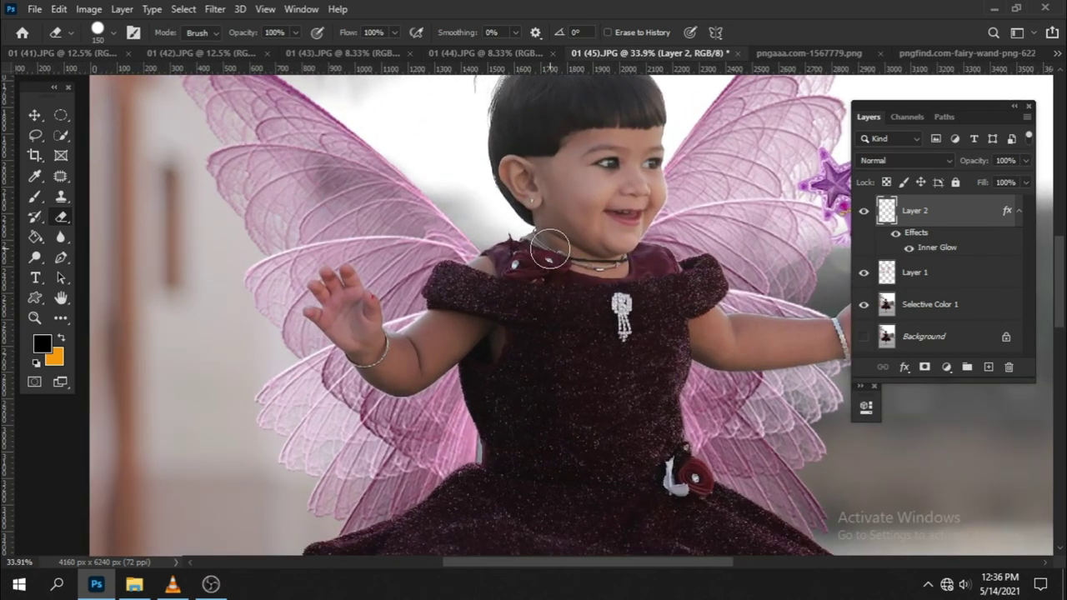
# Lasso the girl's face and neck with the Patch tool and hide the wings and wand layers
pyautogui.press('j')
pyautogui.moveTo(619, 287); pyautogui.dragTo(593, 231)
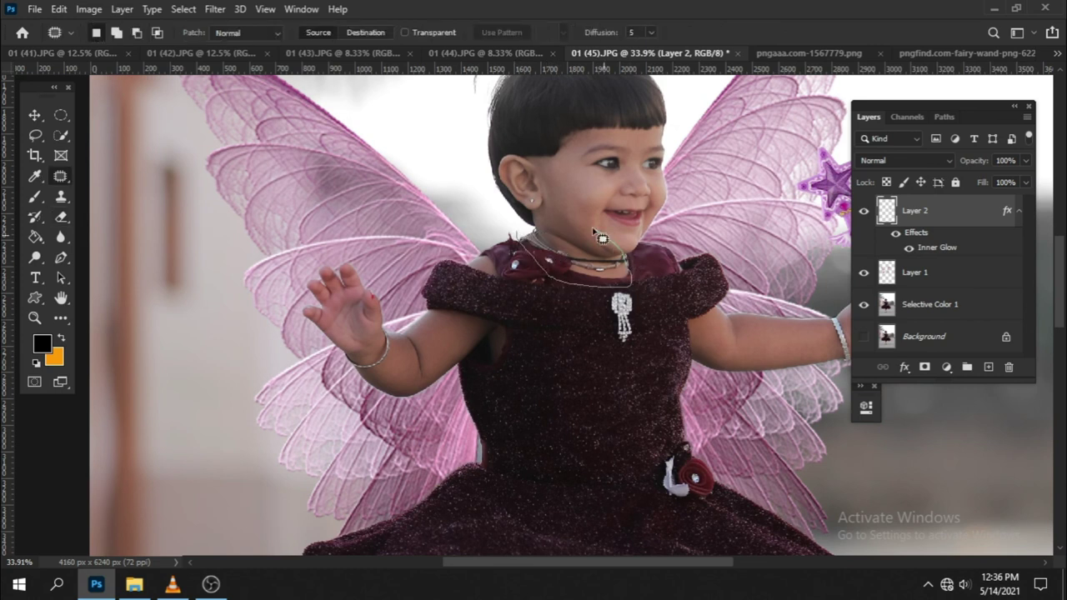
pyautogui.moveTo(497, 202); pyautogui.dragTo(500, 209)
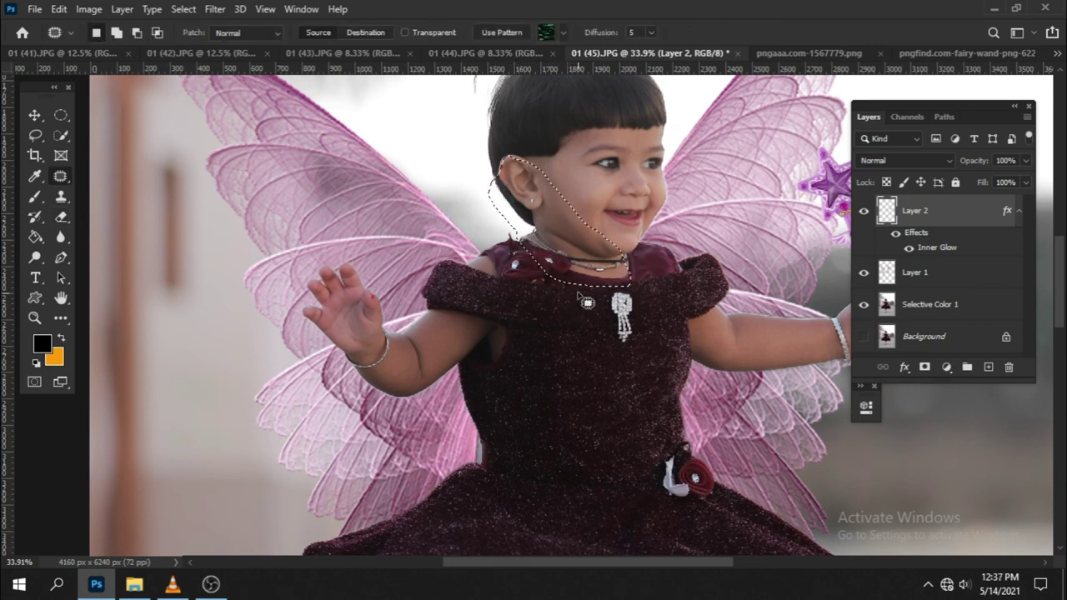
pyautogui.rightClick(556, 226)
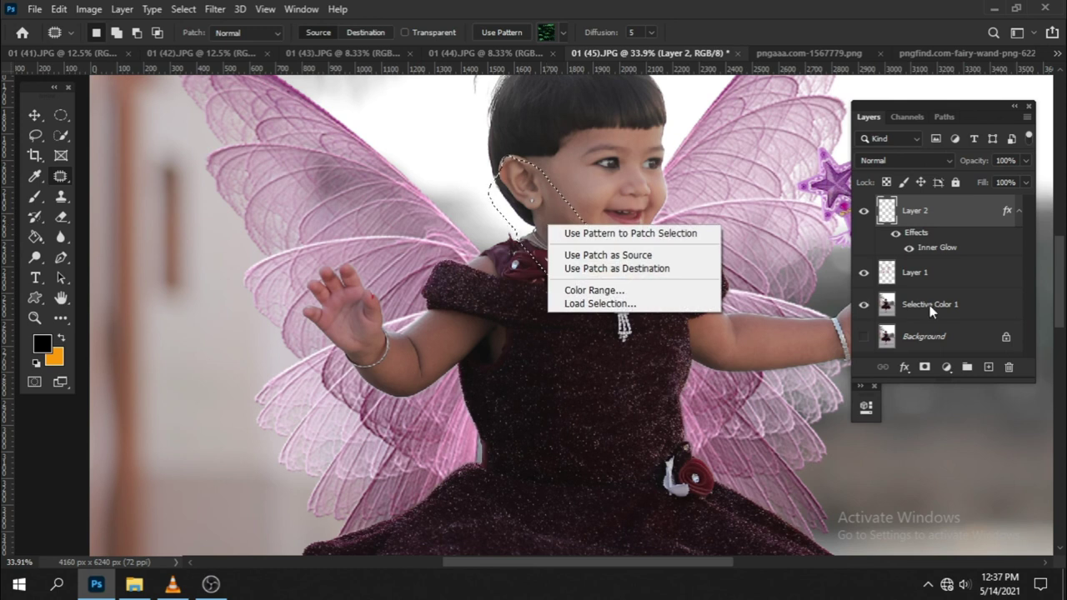
pyautogui.press('Escape')
pyautogui.rightClick(594, 248)
pyautogui.press('Escape')
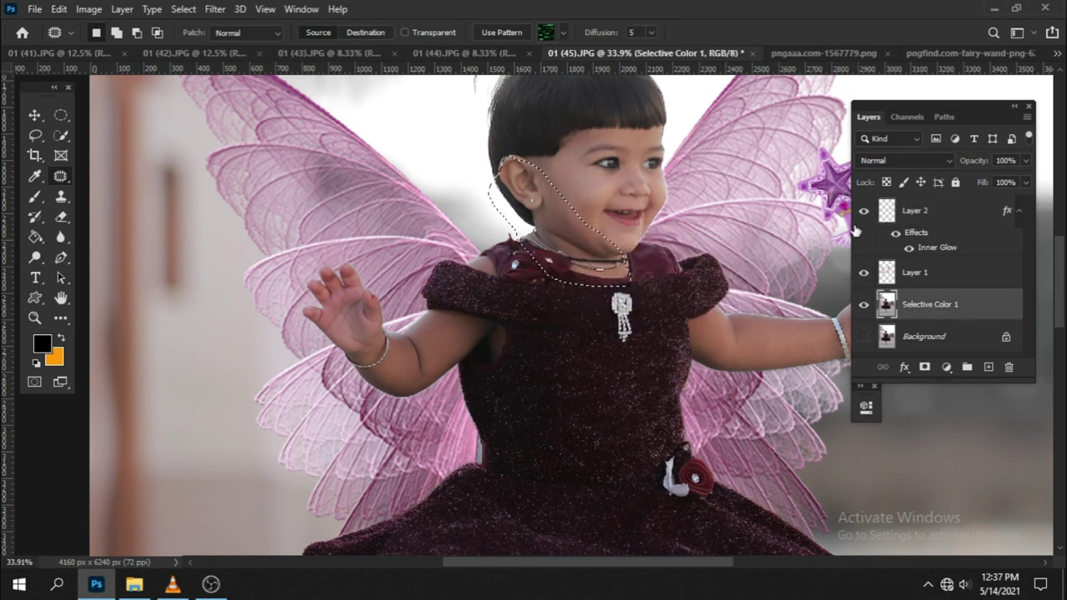
pyautogui.moveTo(863, 210); pyautogui.dragTo(863, 272)
pyautogui.rightClick(585, 239)
pyautogui.press('Escape')
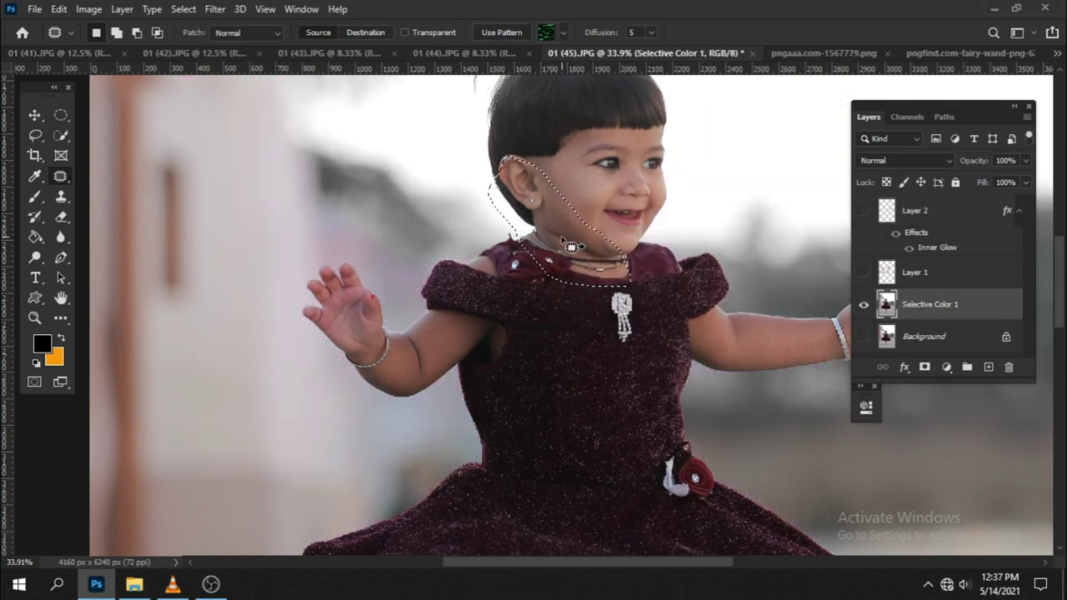
# Feather the selection 10 px, apply Levels white input 235, and show the wings again
pyautogui.rightClick(578, 215)
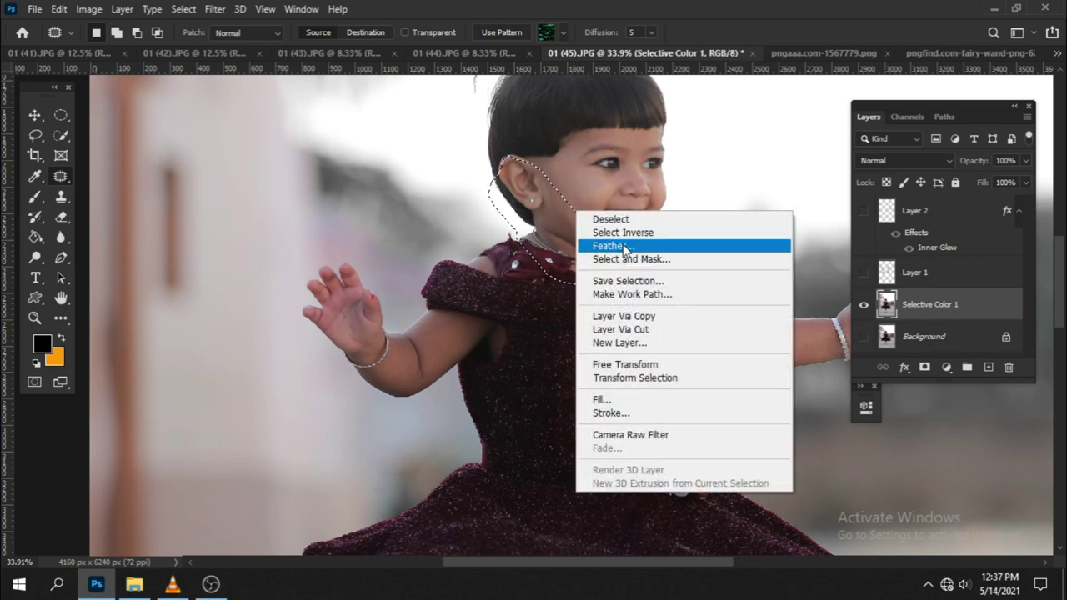
pyautogui.click(625, 247)
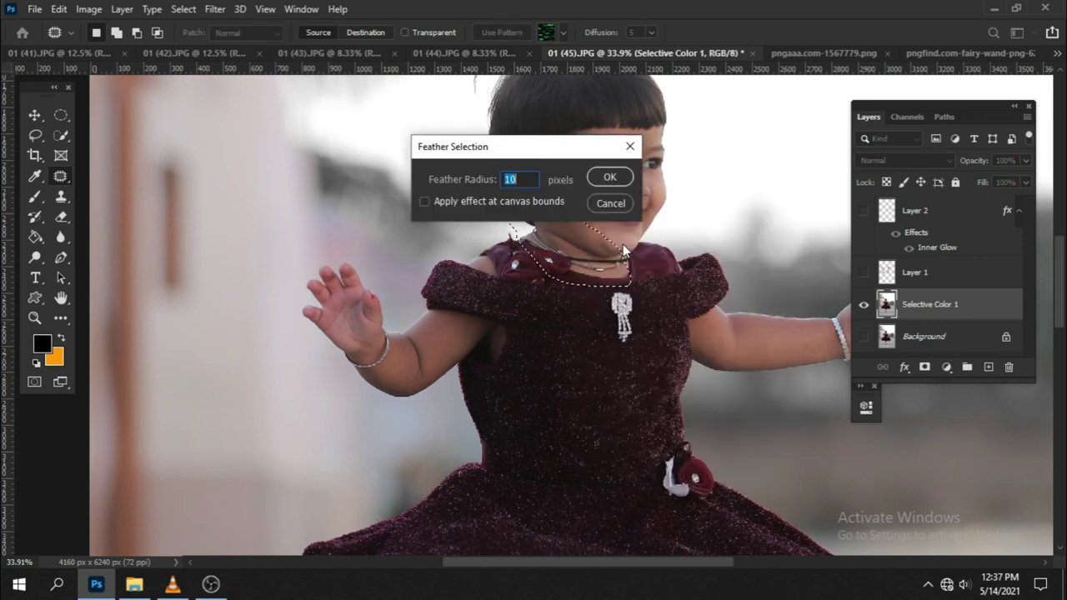
pyautogui.click(608, 178)
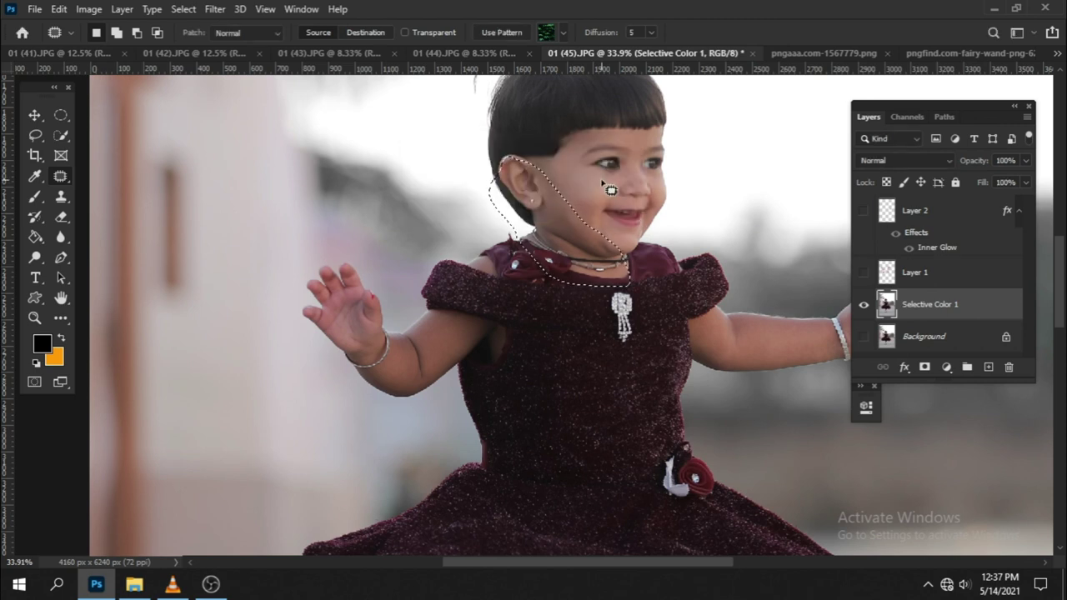
pyautogui.hotkey('ctrl', 'l')
pyautogui.moveTo(786, 216); pyautogui.dragTo(325, 230)
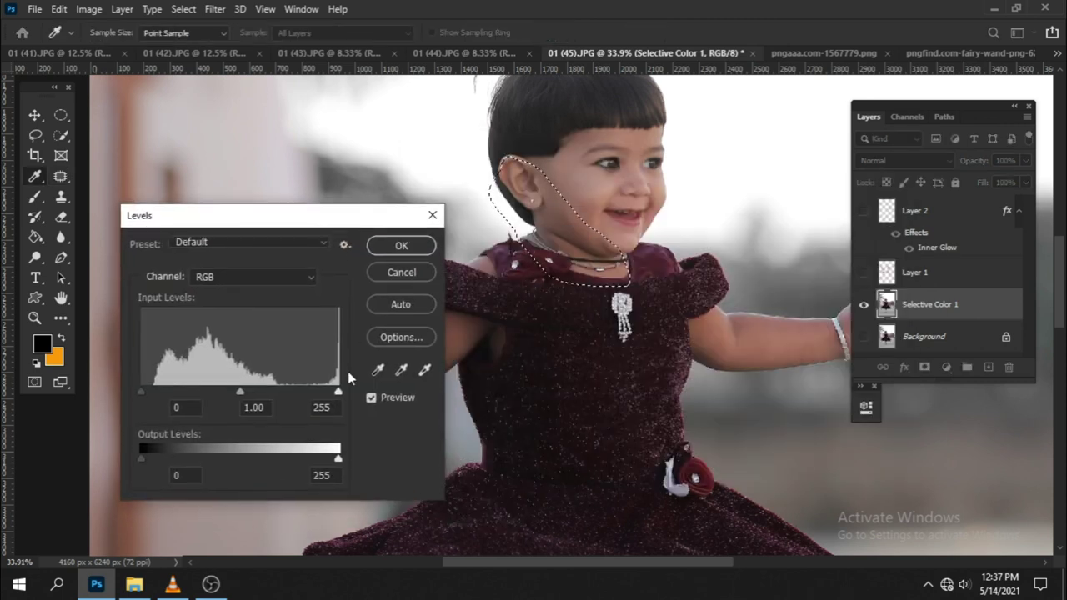
pyautogui.moveTo(337, 391); pyautogui.dragTo(320, 392)
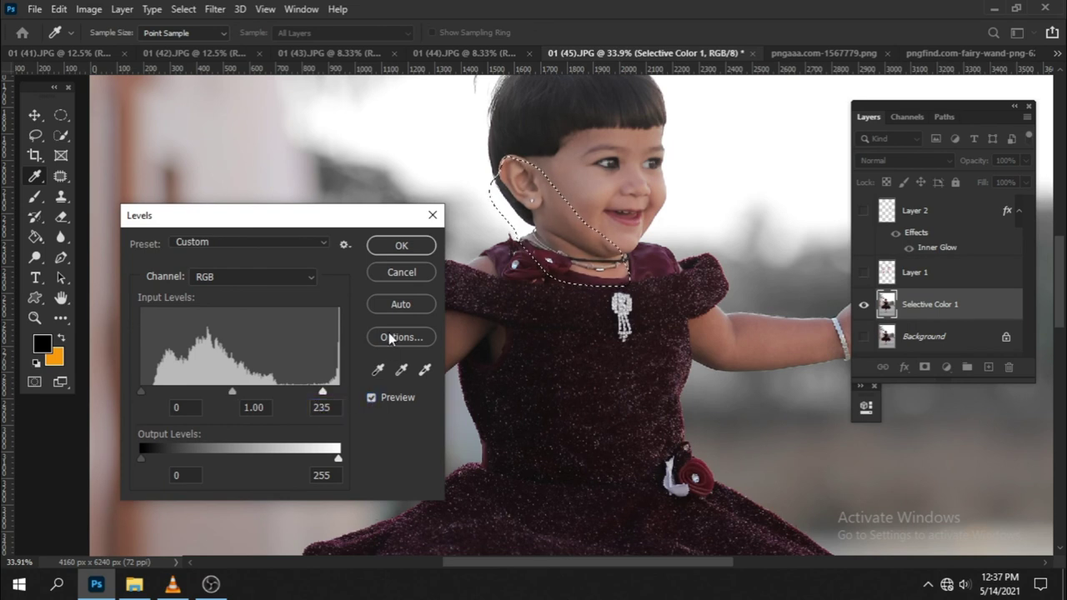
pyautogui.click(401, 245)
pyautogui.press('j')
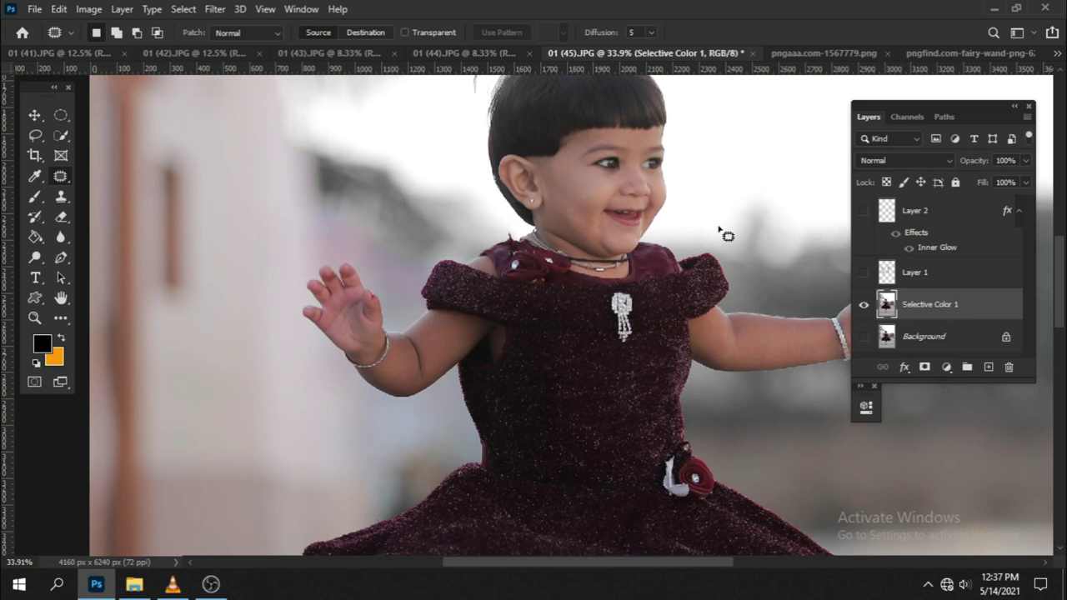
pyautogui.click(863, 272)
# Show the wand layer and review the finished composite in full-screen mode
pyautogui.click(864, 210)
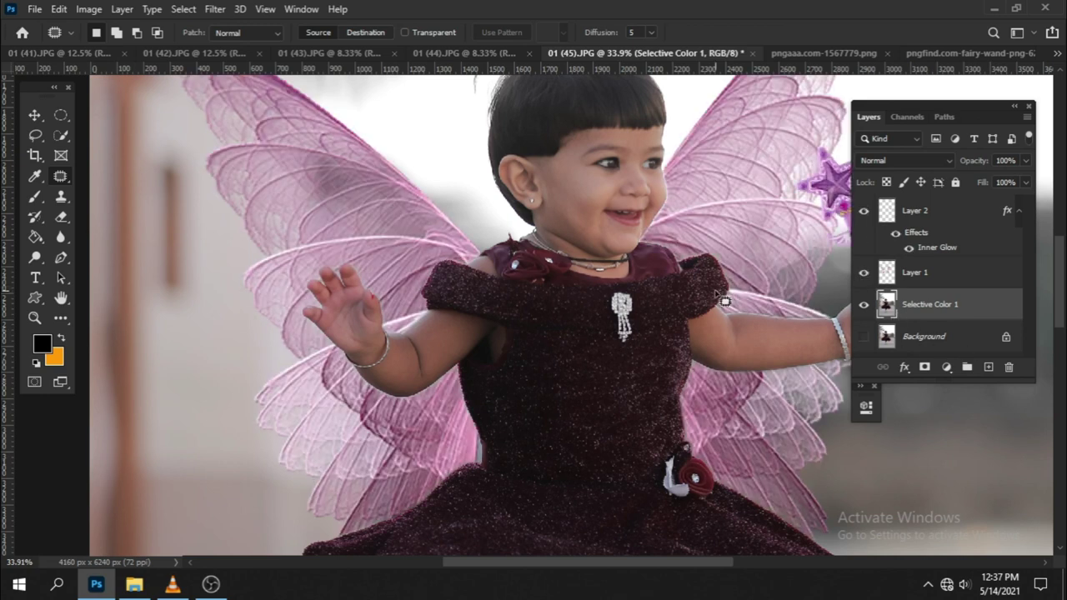
pyautogui.scroll(-3, 708, 309)
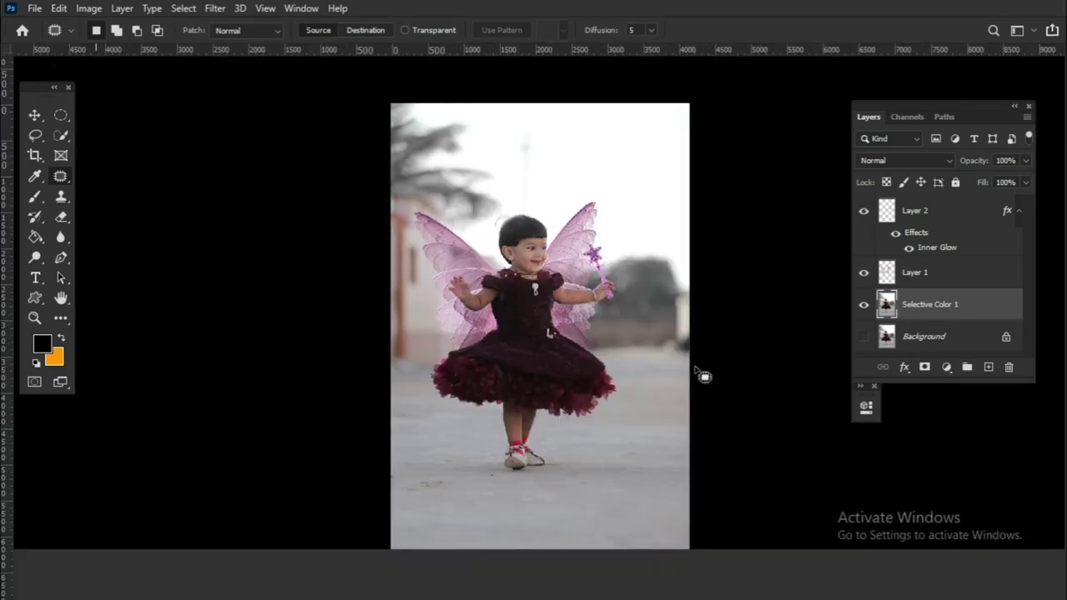
pyautogui.press('f')
pyautogui.press('f')
pyautogui.moveTo(552, 339)
pyautogui.mouseDown()
pyautogui.moveTo(857, 331)
pyautogui.moveTo(737, 327)
pyautogui.mouseUp()
pyautogui.scroll(1, 736, 327)
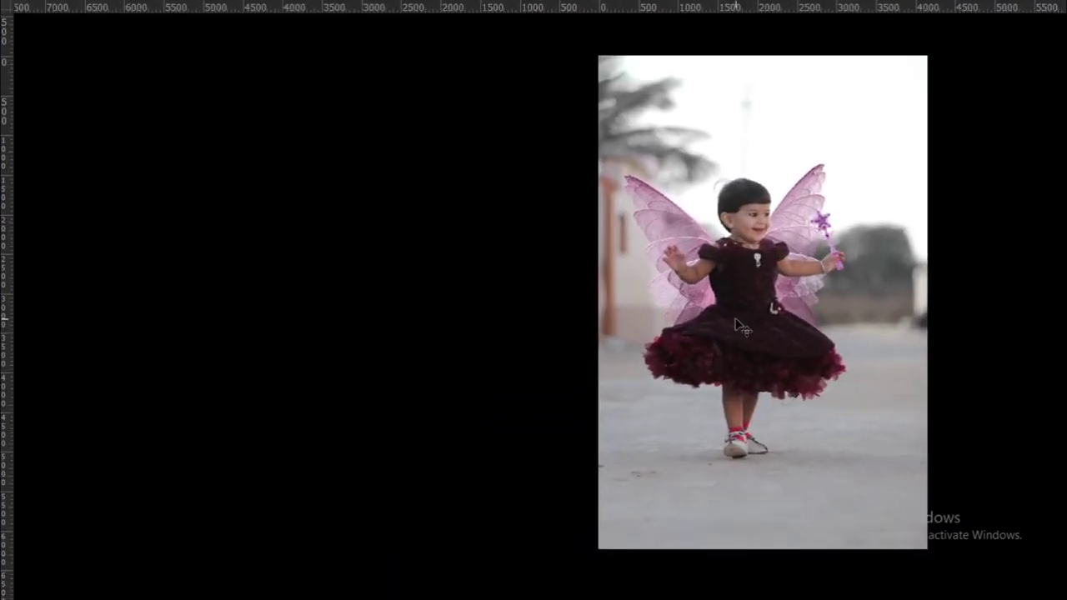
pyautogui.scroll(1, 737, 325)
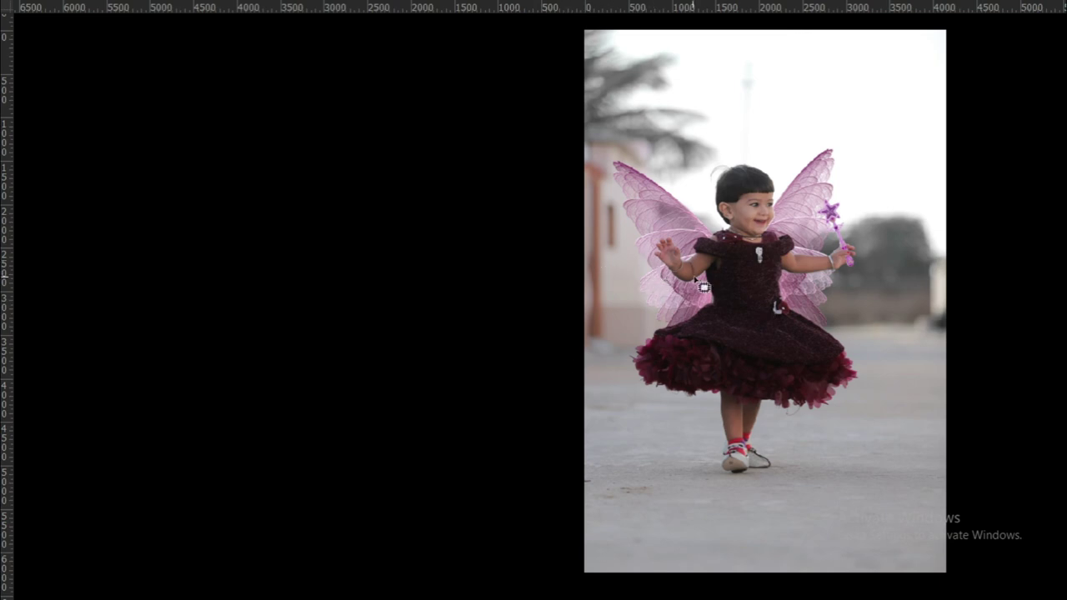
pyautogui.moveTo(867, 264)
pyautogui.mouseDown()
pyautogui.moveTo(309, 257)
pyautogui.moveTo(871, 292)
pyautogui.moveTo(945, 284)
pyautogui.mouseUp()
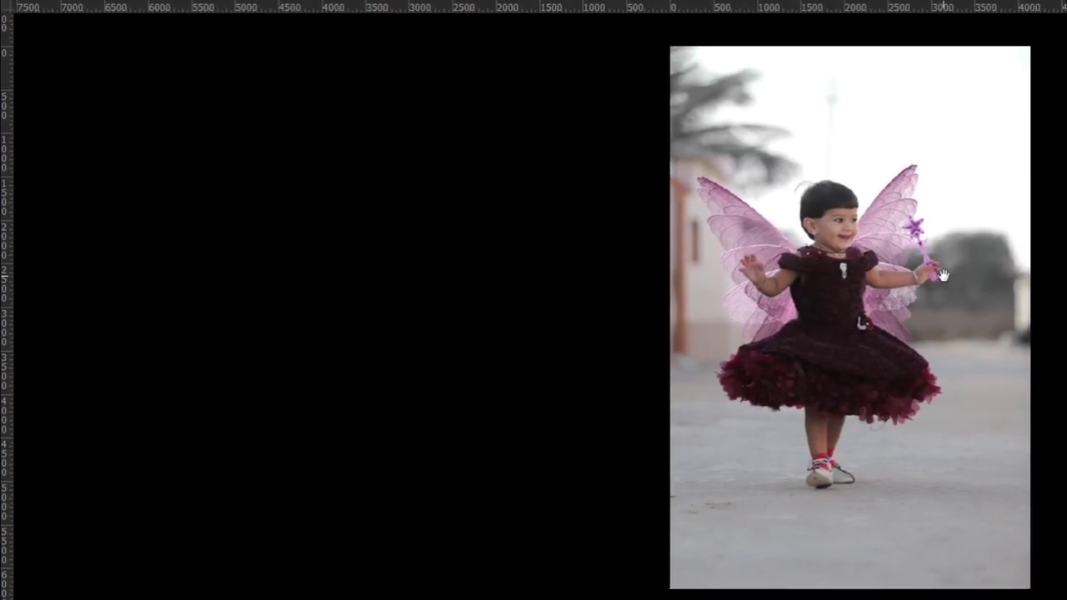